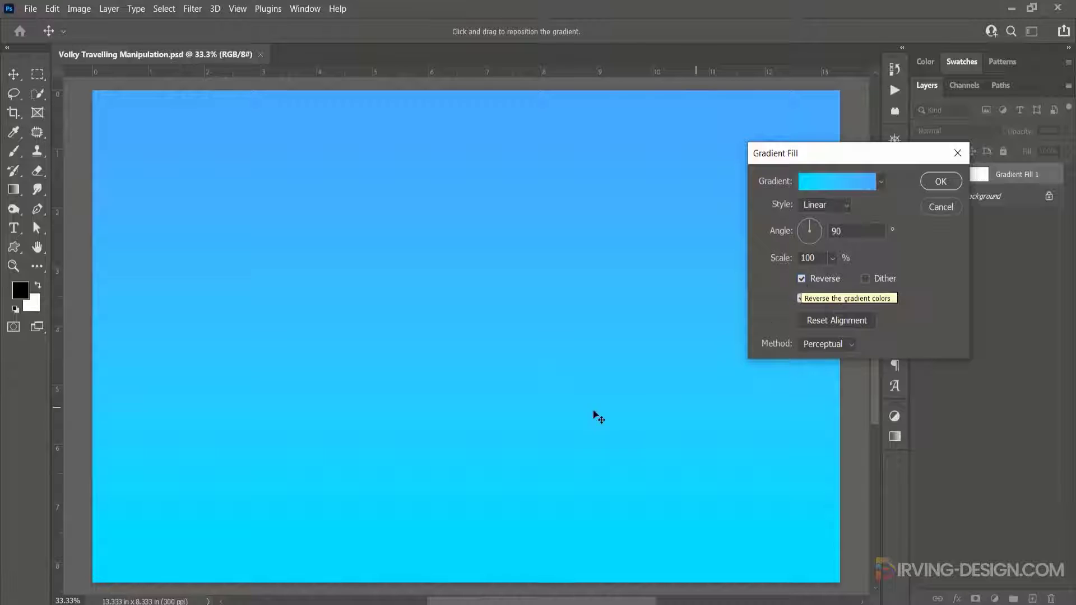
- Shift the gradient fill slightly downward on the canvas and confirm the Gradient Fill dialog
drag(547, 263, 541, 327)
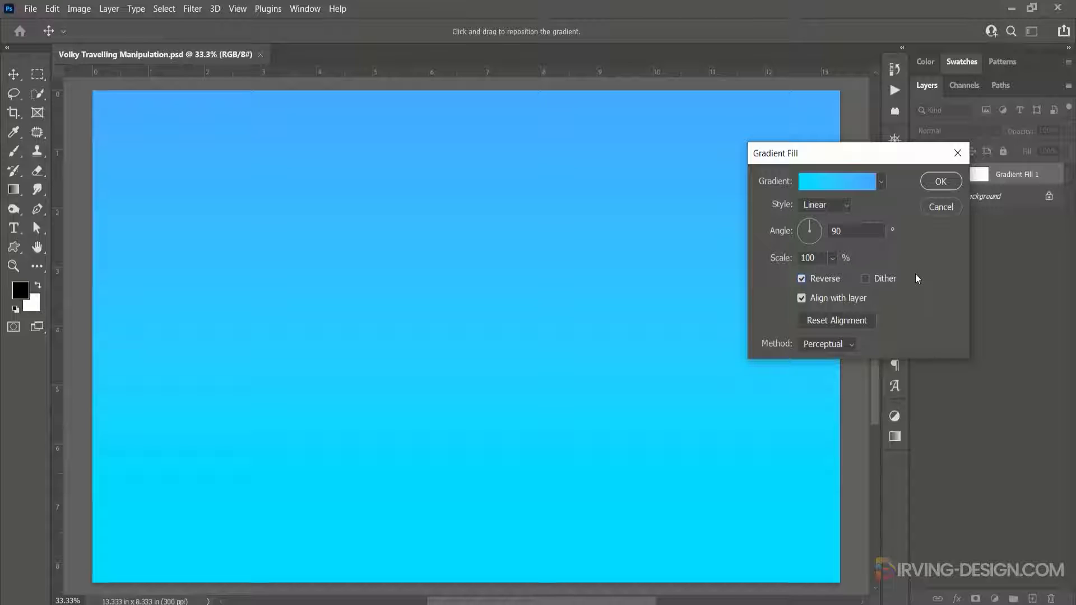
click(940, 180)
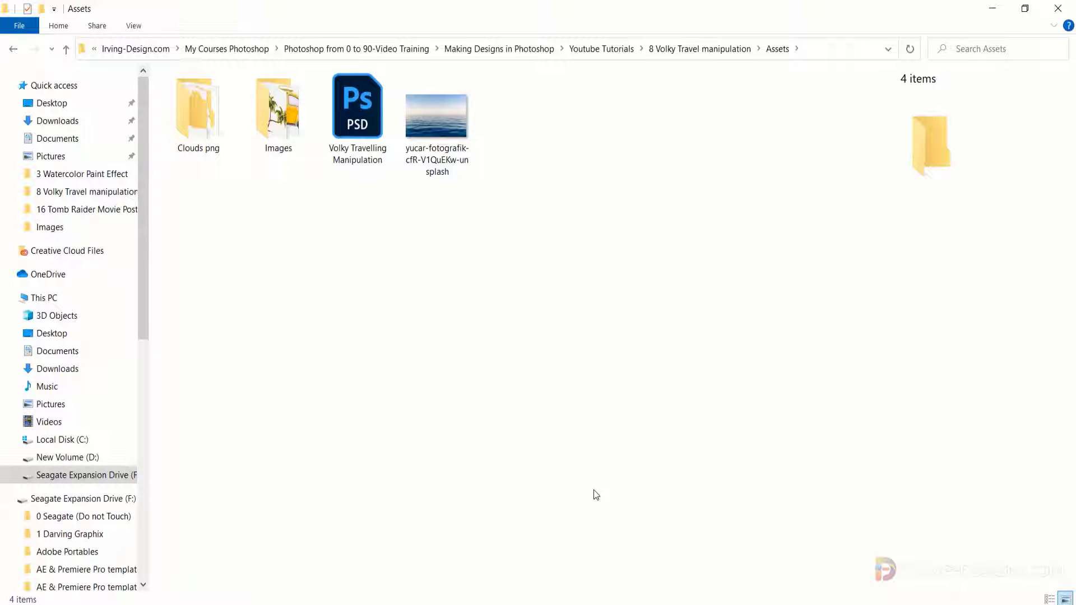
- Place the yucar-fotografik sea photo into the document, scale it to the canvas width, move it up, and commit
drag(445, 123, 474, 373)
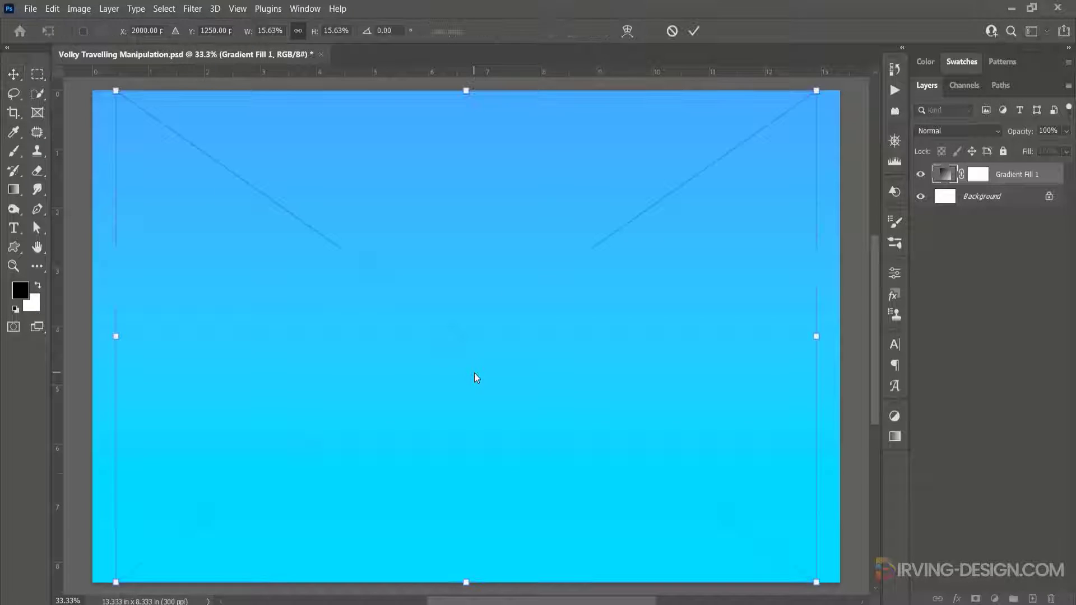
scroll(484, 396, down, 1)
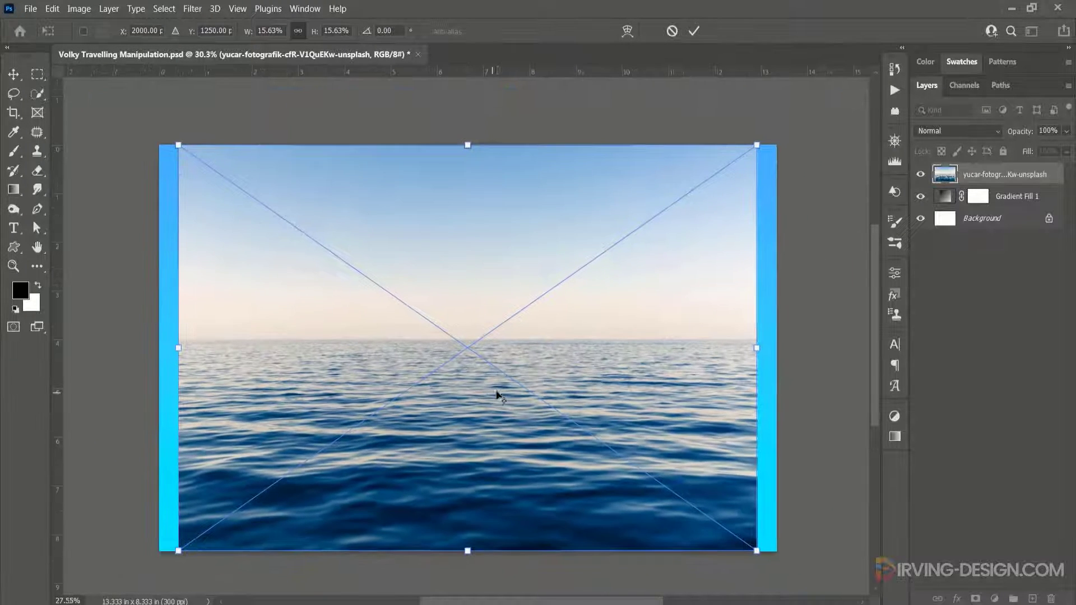
drag(732, 536, 757, 540)
drag(527, 459, 527, 356)
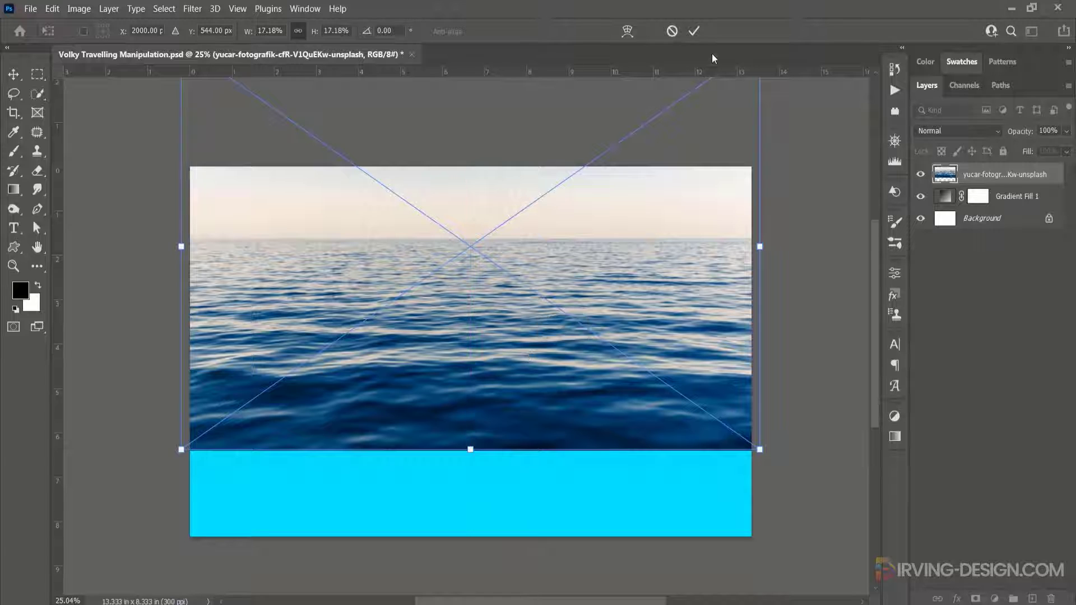
click(700, 32)
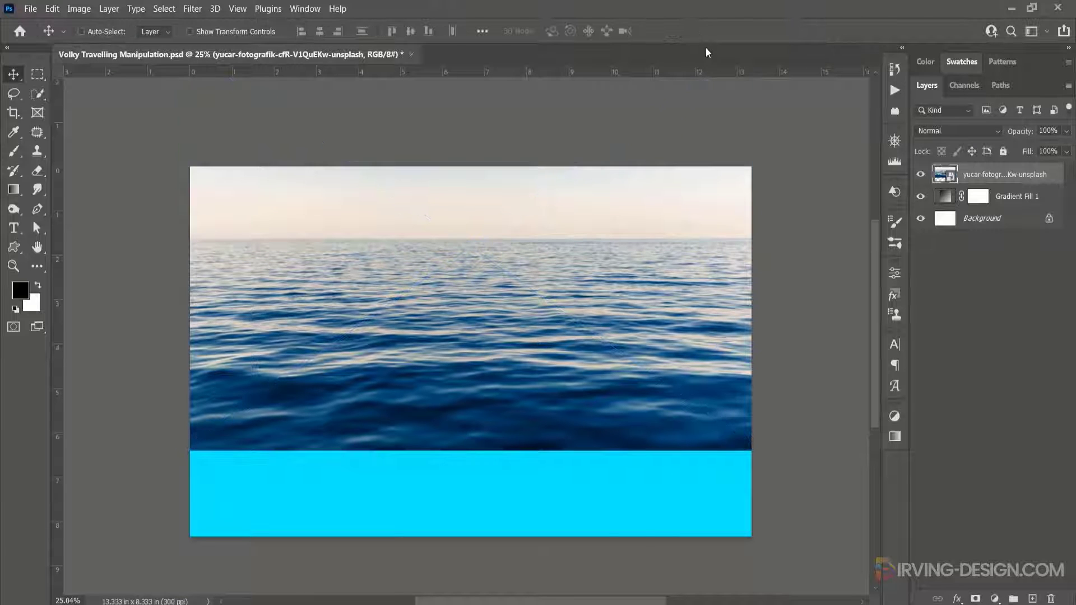
- Set the sea photo layer's blend mode to Soft Light and add a layer mask to it
click(997, 130)
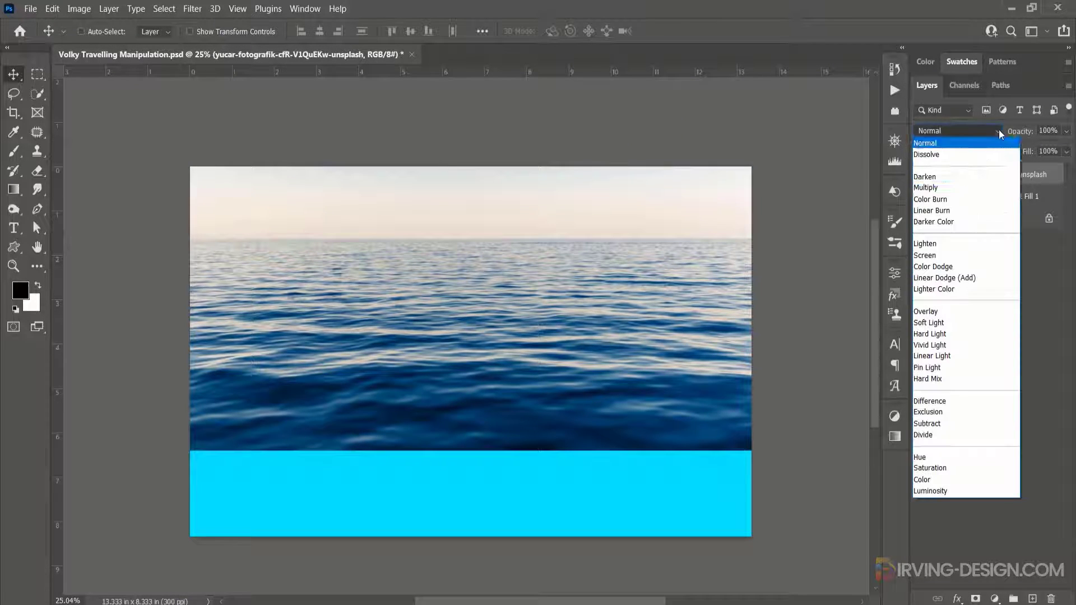
click(947, 326)
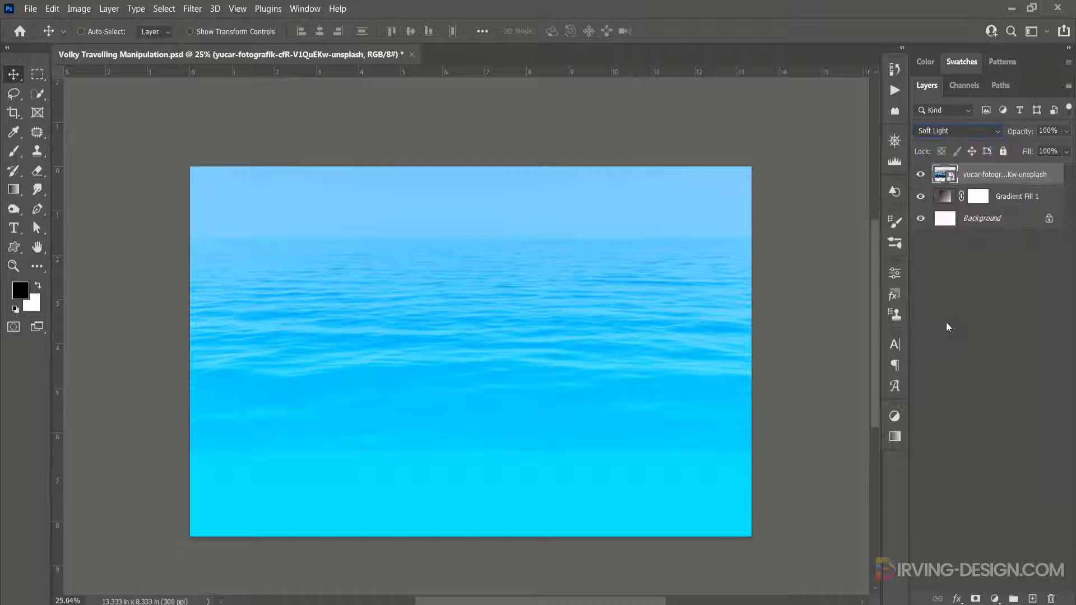
click(976, 599)
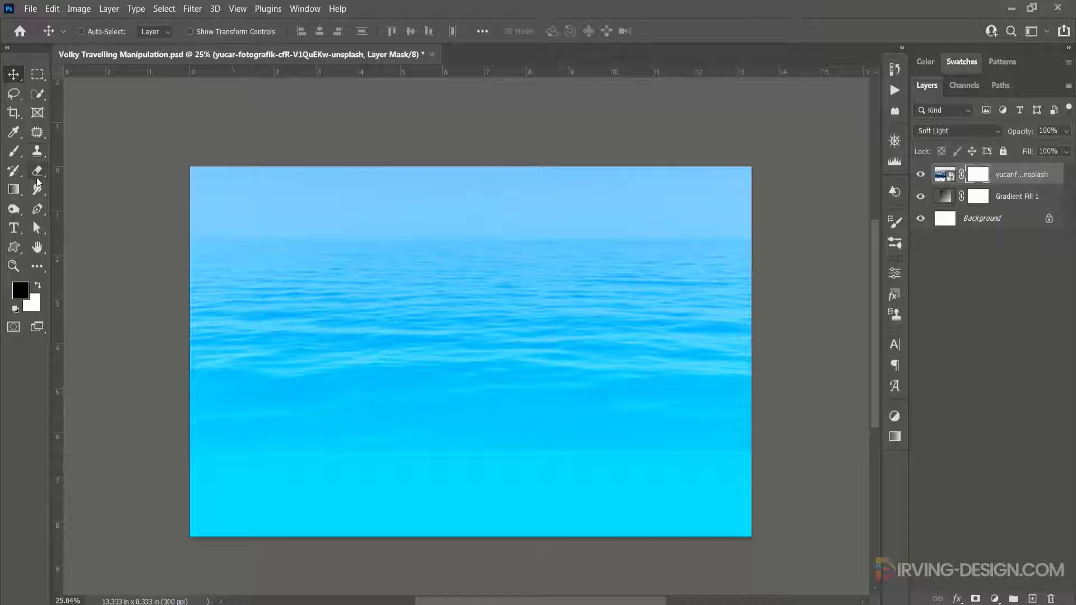
- With the Gradient tool set to the Basics Foreground to Transparent preset, apply a gradient on the sea photo's mask around mid-canvas
click(19, 192)
click(29, 191)
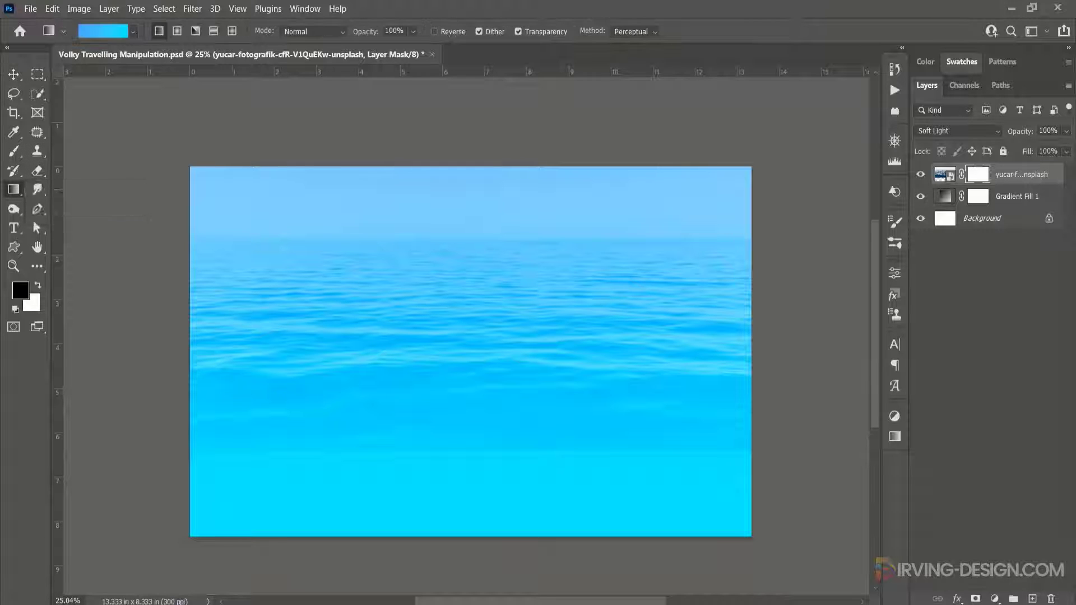
click(121, 33)
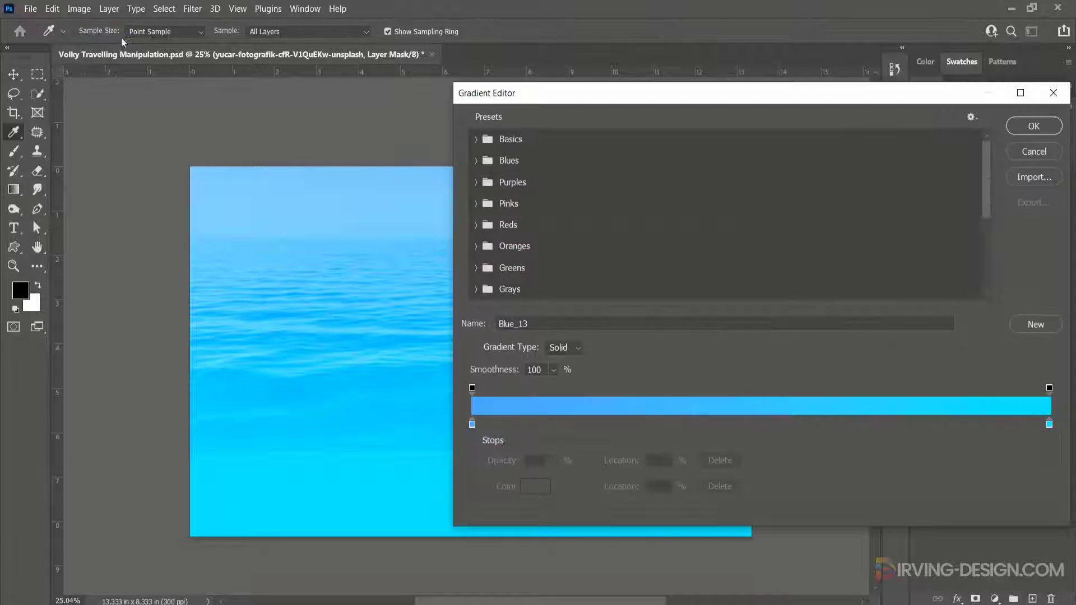
click(477, 139)
click(525, 184)
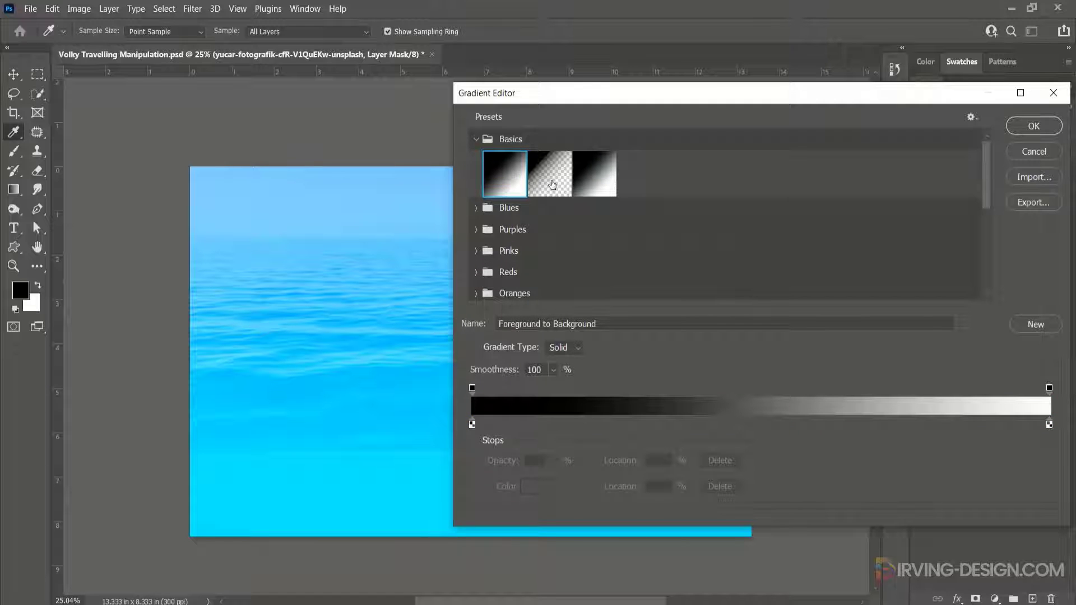
click(552, 185)
click(1043, 128)
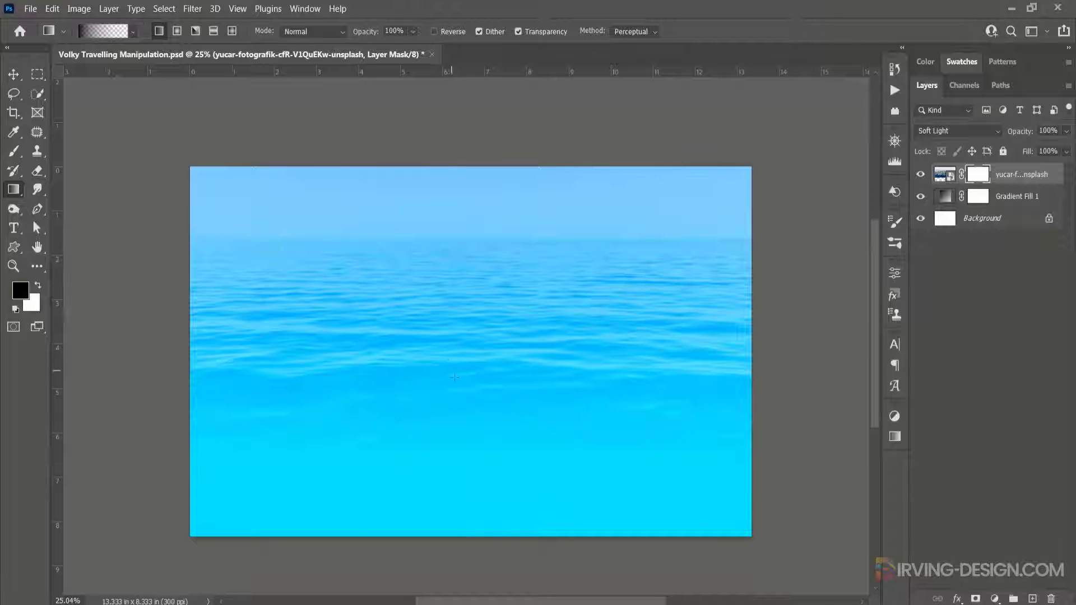
drag(456, 376, 455, 376)
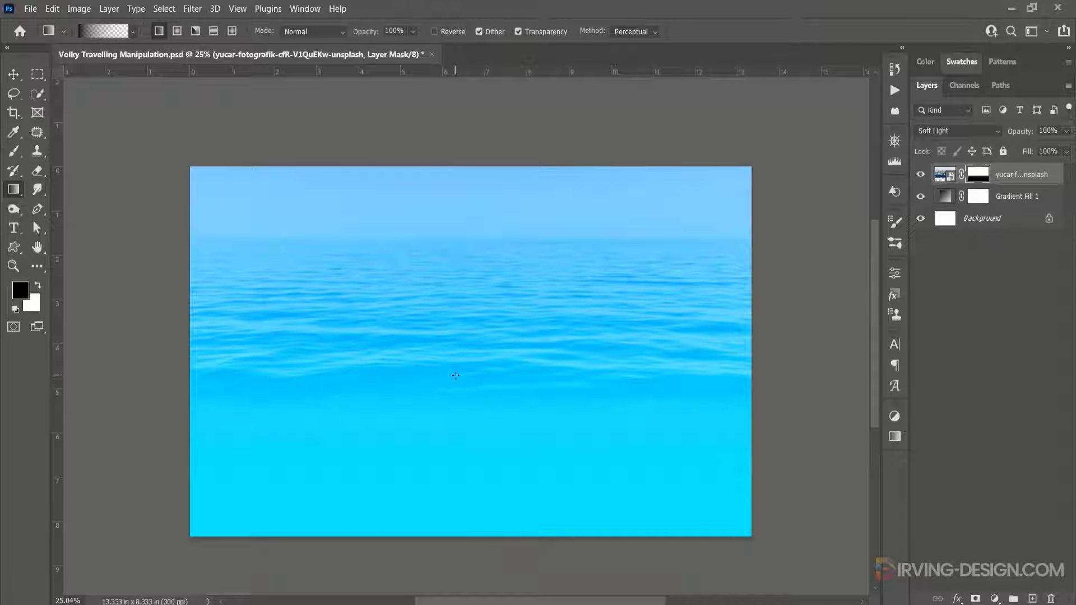
click(943, 177)
click(1033, 598)
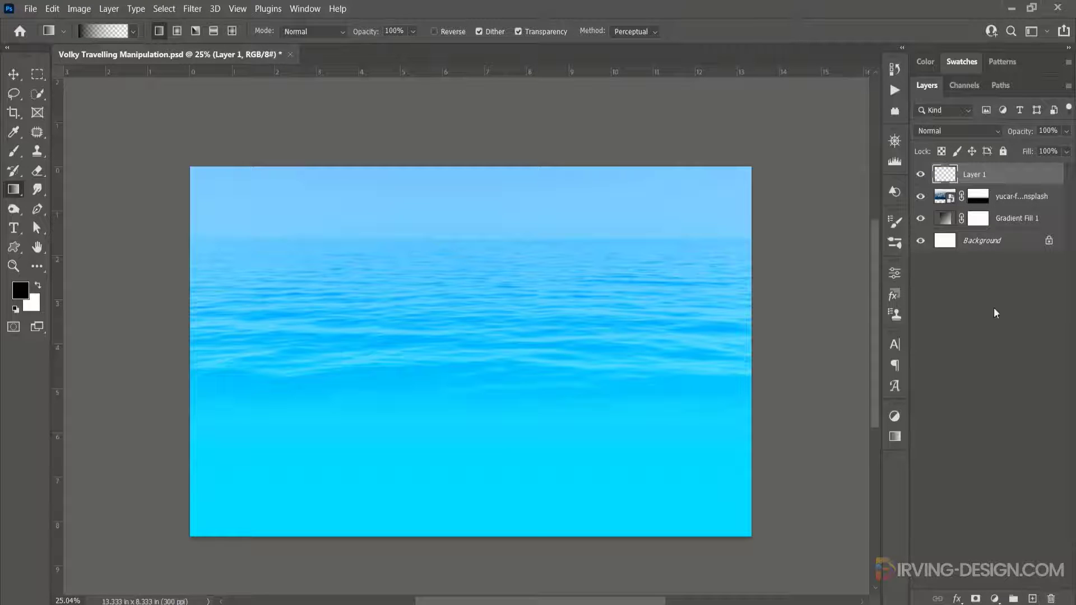
double_click(974, 175)
click(961, 323)
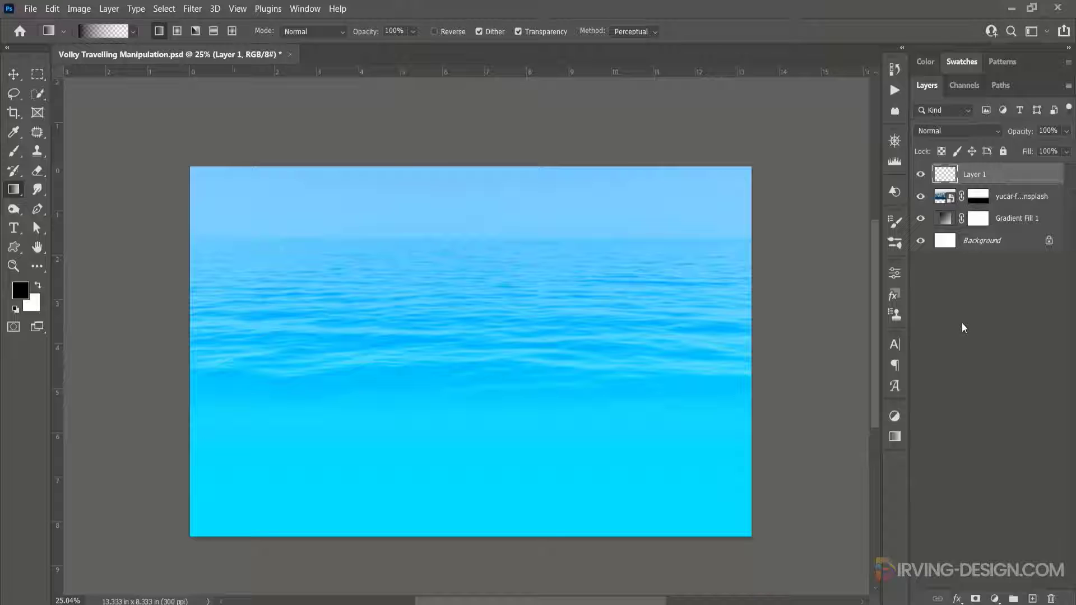
click(947, 177)
key(Delete)
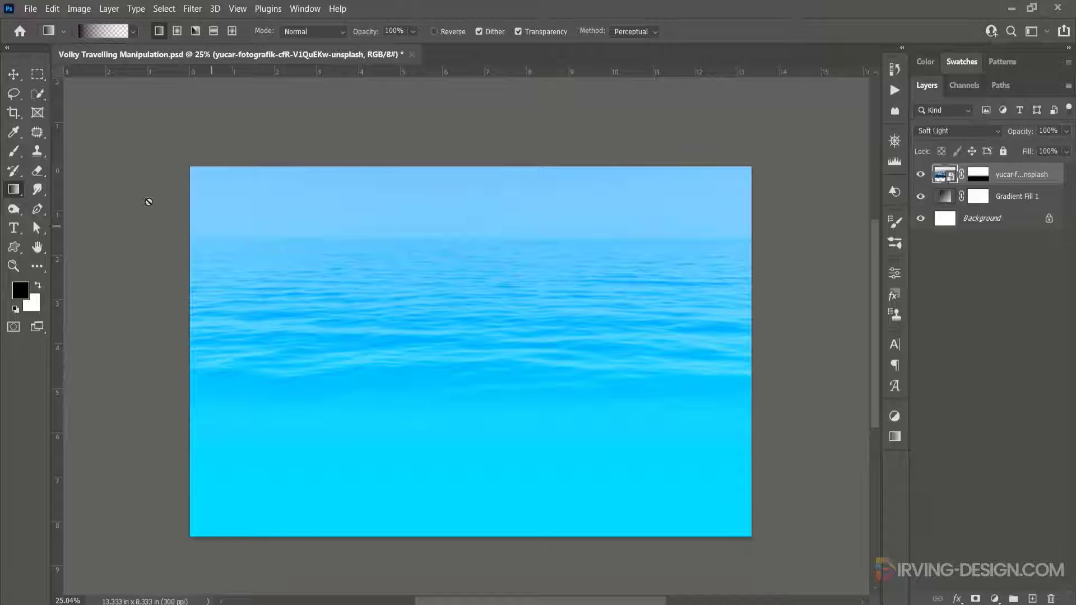
- Select the sea photo layer and move the photo down so the horizon sits lower
click(978, 174)
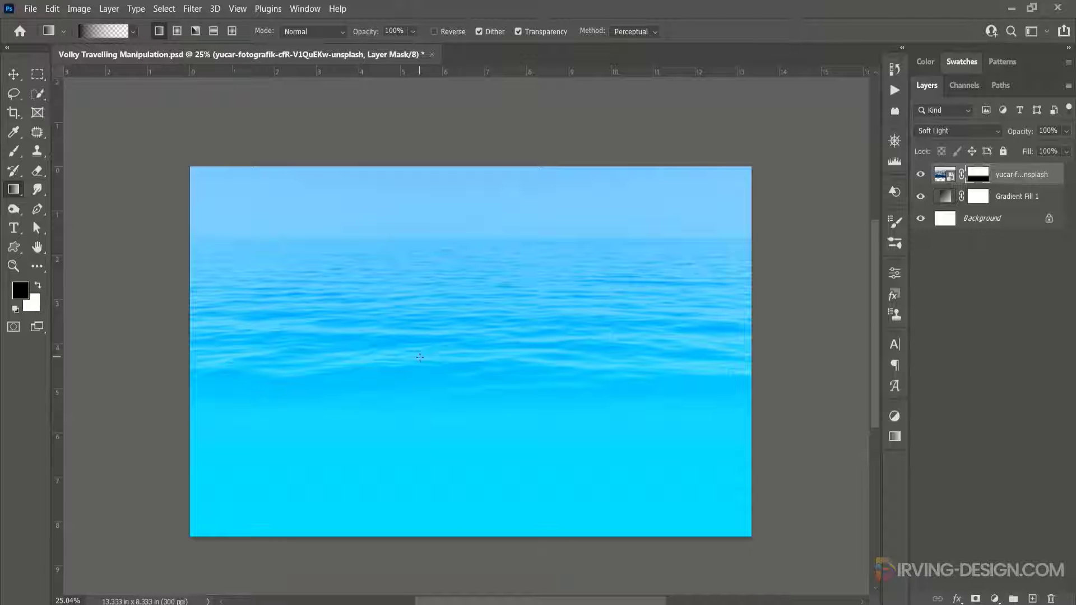
click(945, 177)
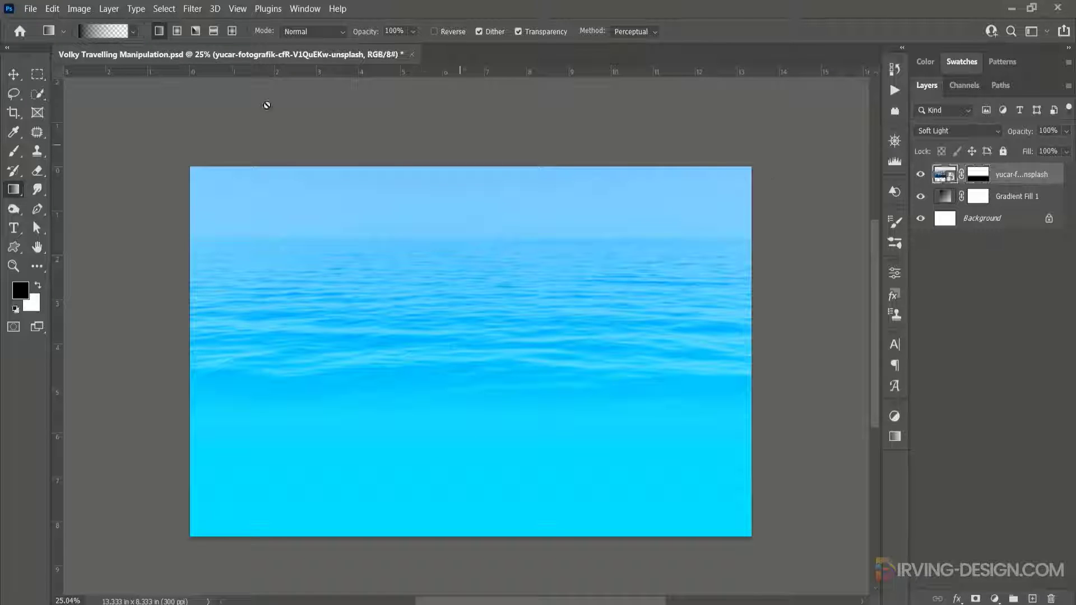
click(14, 75)
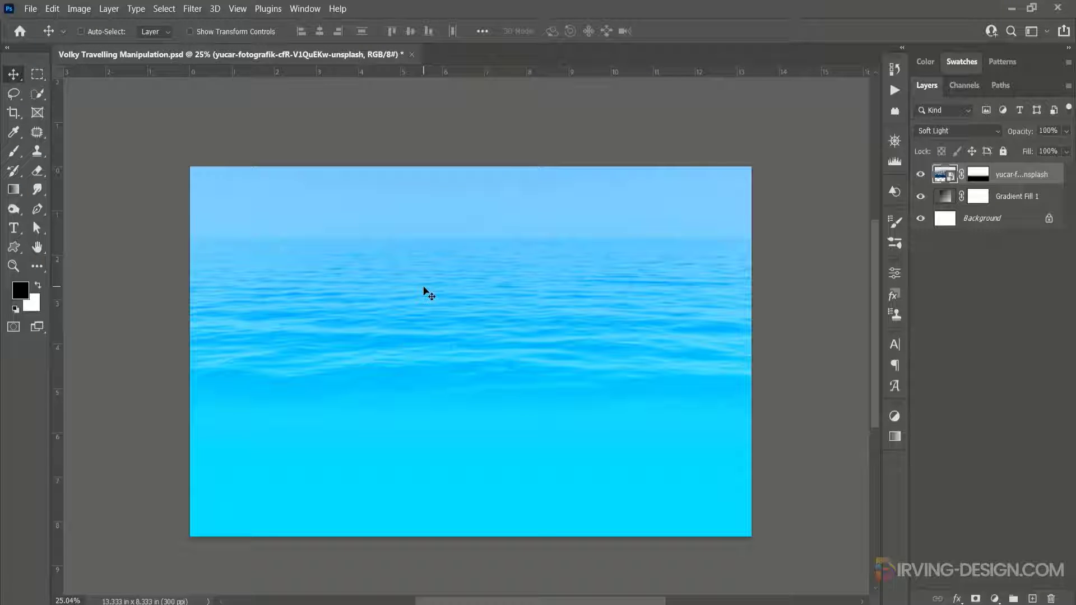
drag(424, 288, 422, 348)
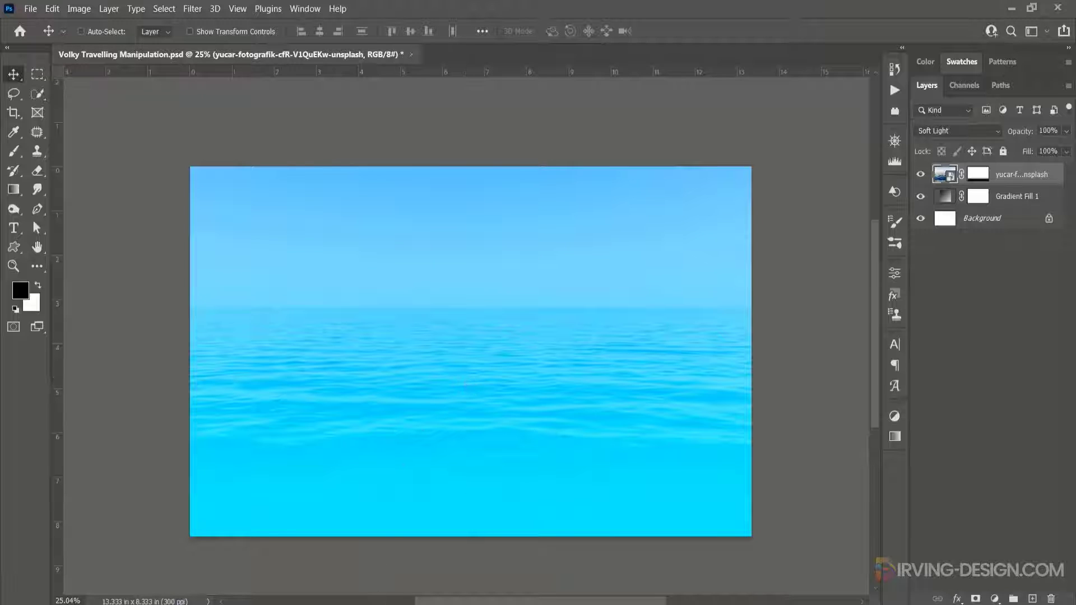
- Place Cloud 1 from the Clouds png folder, scale it down and position it in the top-left corner of the sky
mouse_move(311, 599)
click(316, 553)
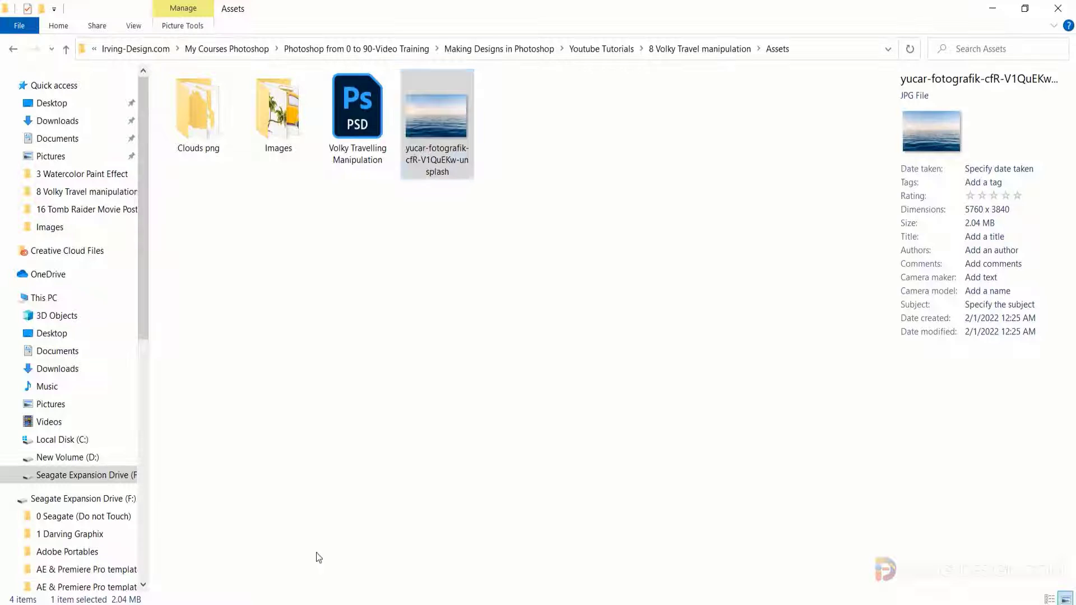
double_click(197, 129)
click(202, 132)
drag(202, 132, 548, 590)
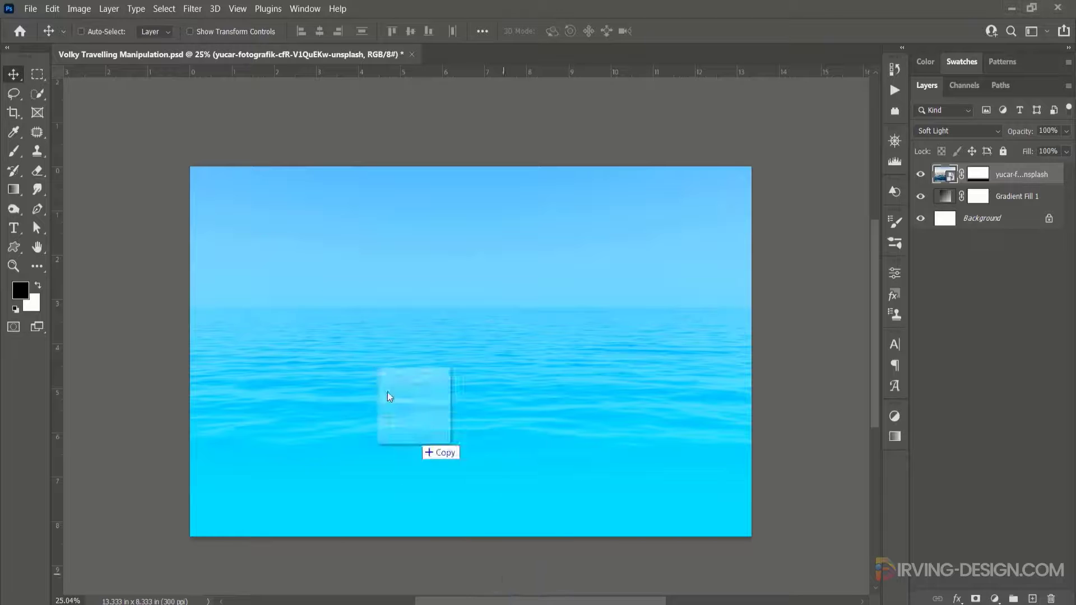
drag(388, 391, 288, 242)
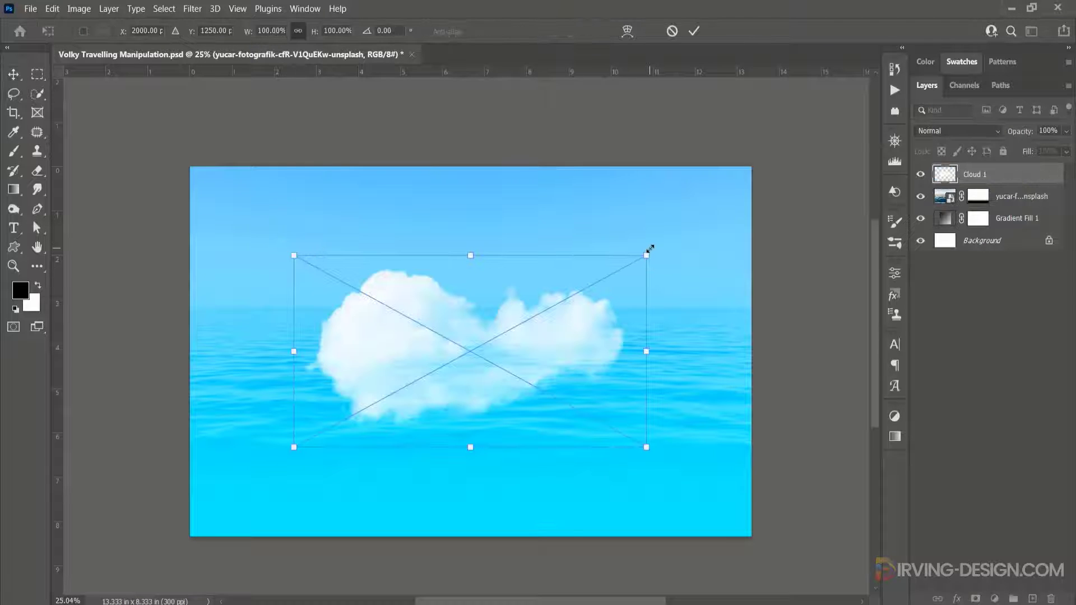
drag(650, 249, 267, 213)
click(694, 31)
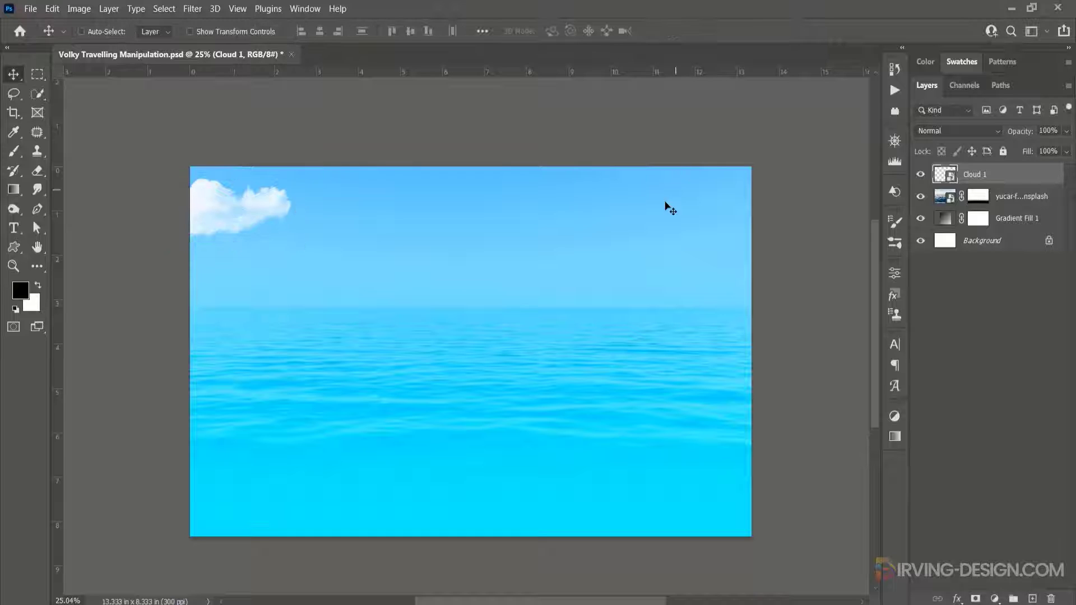
- Place the remaining cloud images from the Clouds png folder, positioning each near the top of the sky
click(348, 566)
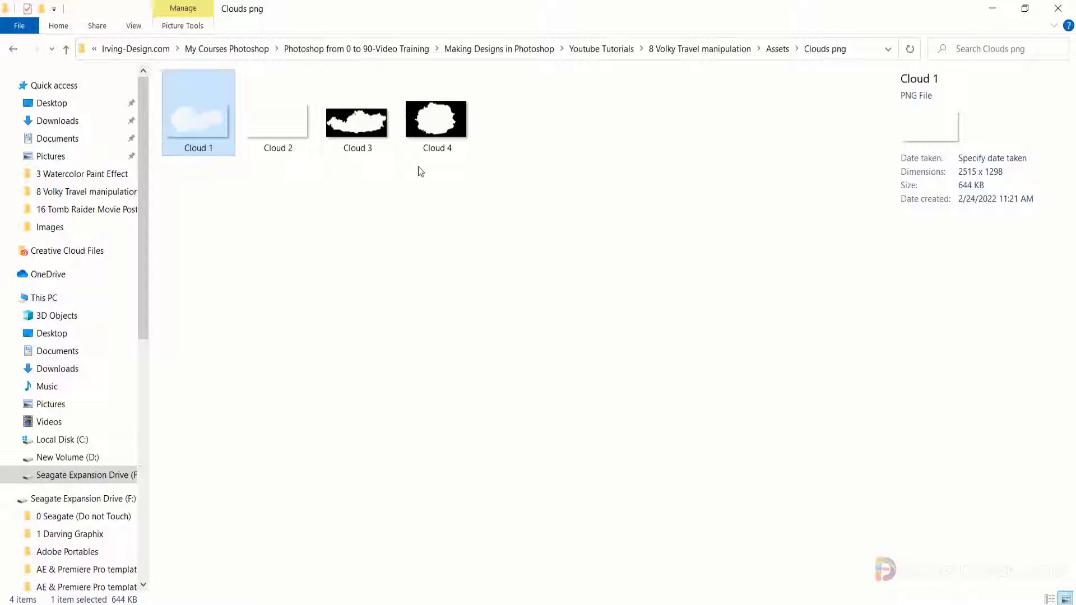
click(380, 130)
drag(380, 130, 633, 242)
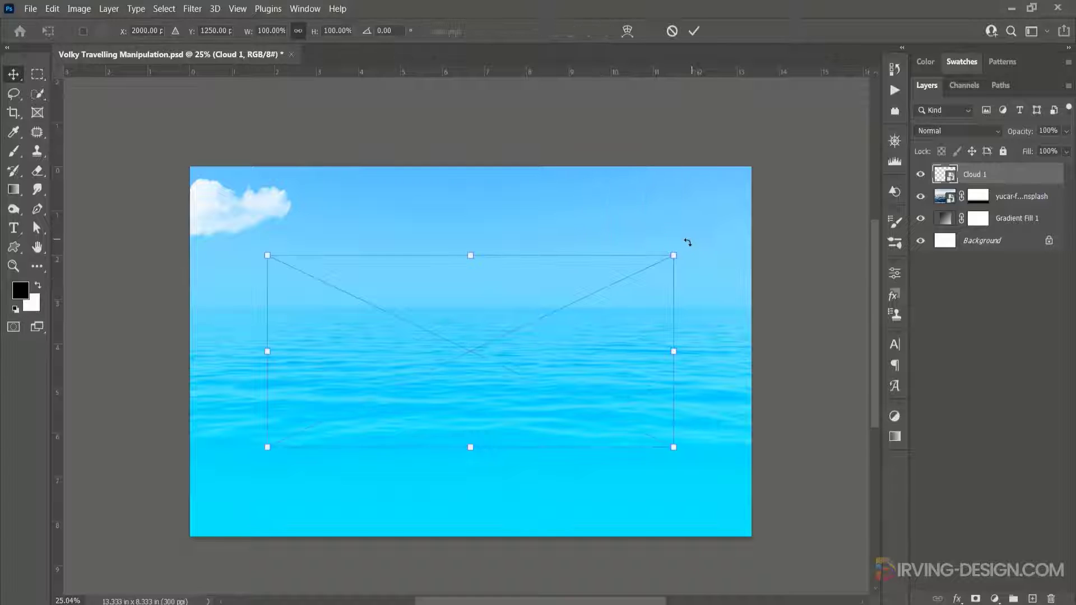
key(Return)
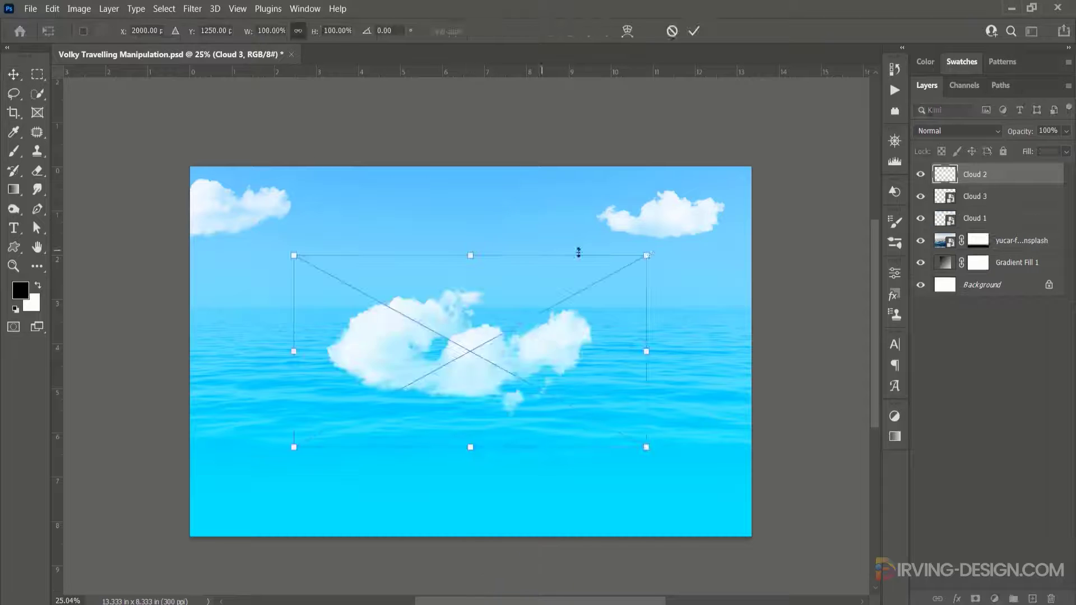
drag(577, 247, 548, 180)
key(Return)
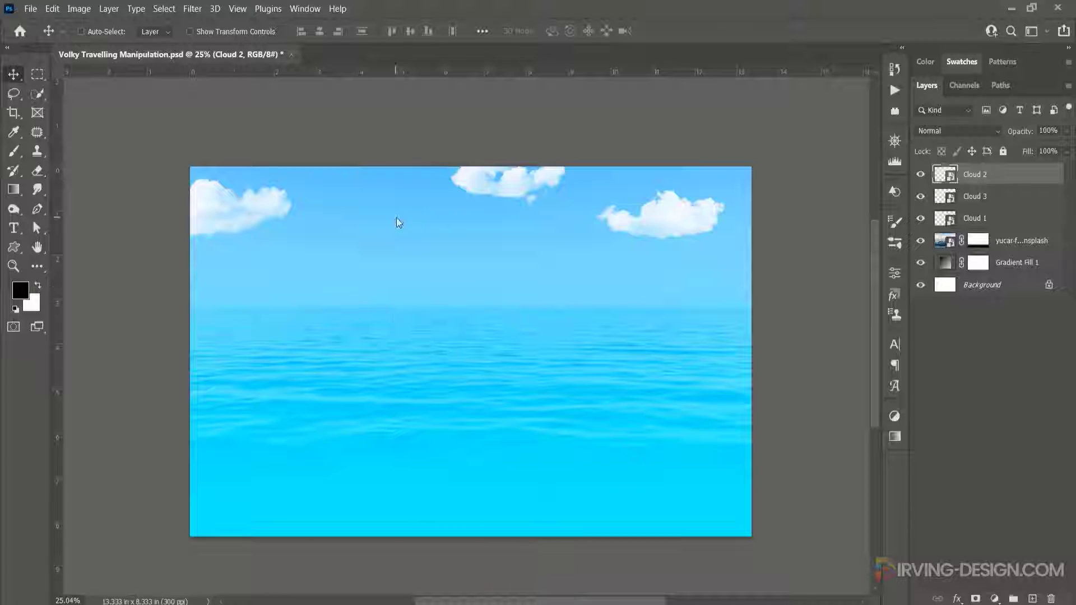
drag(397, 221, 412, 204)
key(Return)
- Rearrange the clouds so they spread evenly across the top of the sky
drag(504, 182, 516, 197)
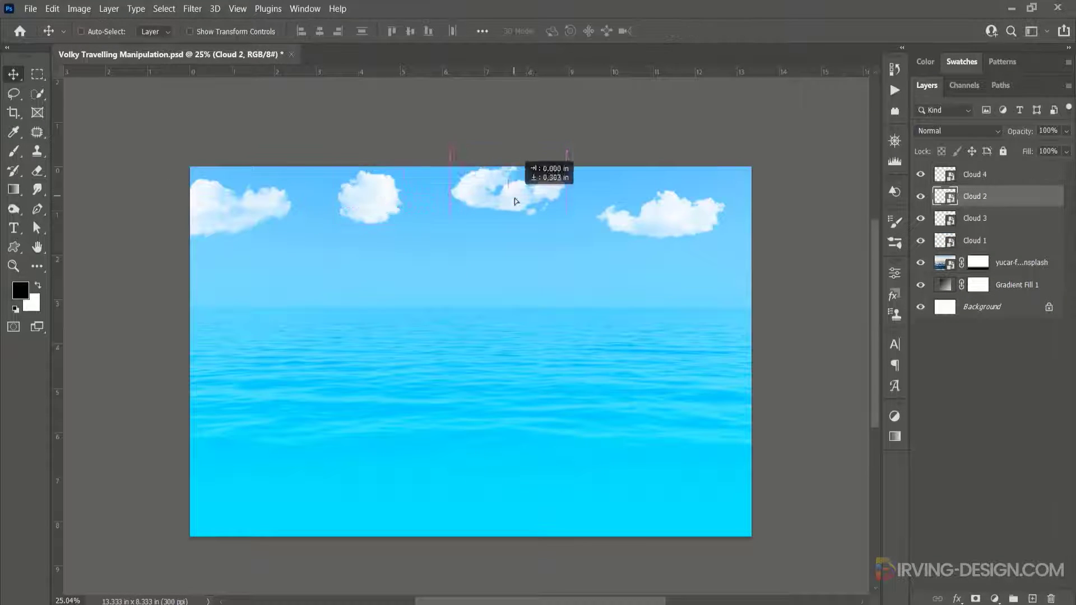
drag(661, 213, 701, 204)
drag(515, 185, 533, 211)
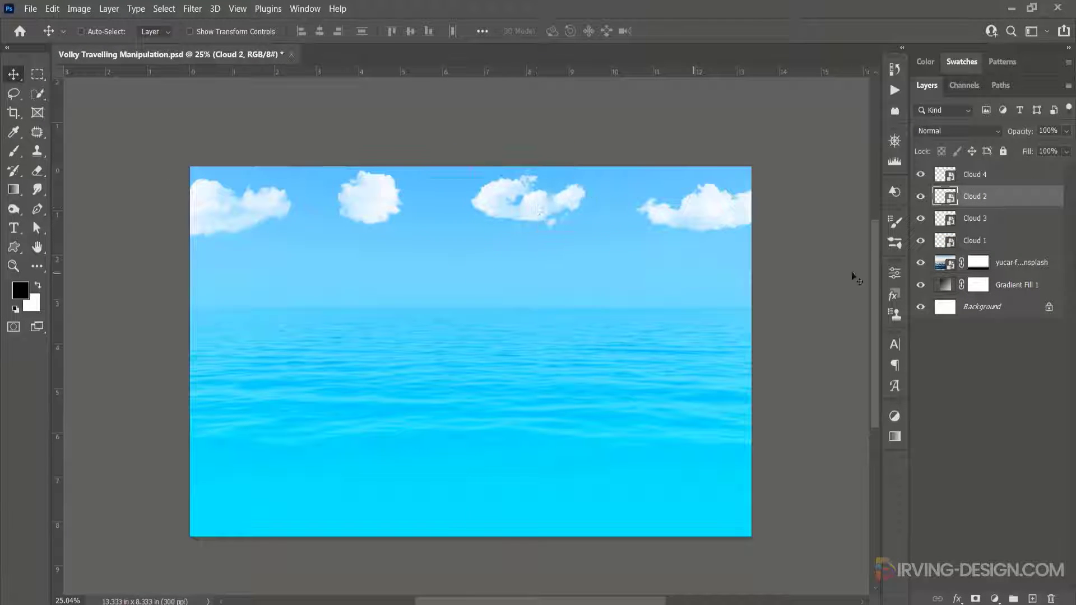
- Select all four cloud layers and put them into a group
click(1002, 243)
shift+click(1012, 180)
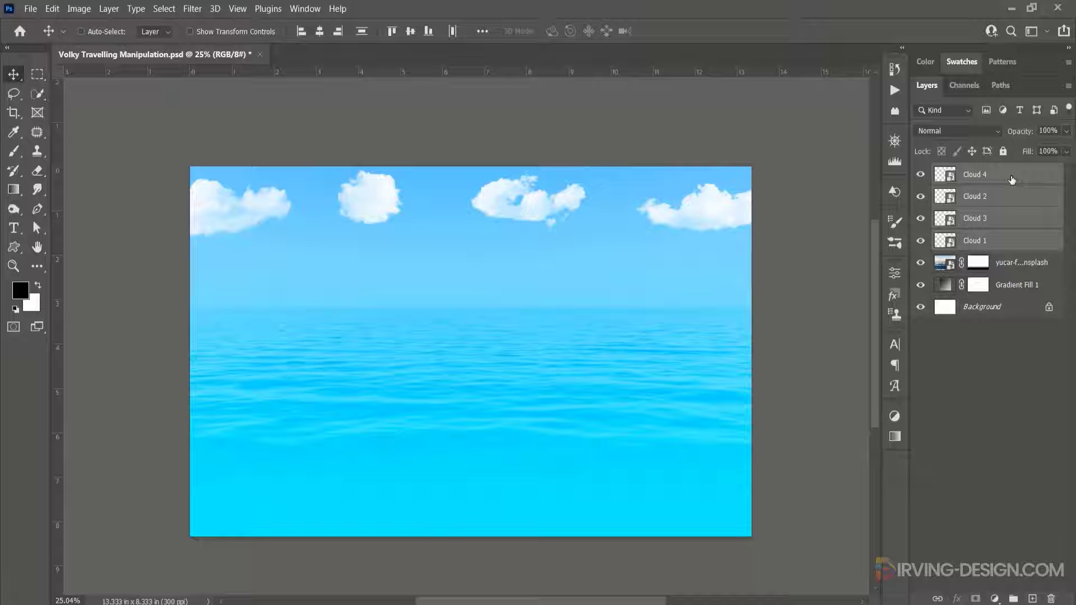
drag(1012, 180, 1032, 598)
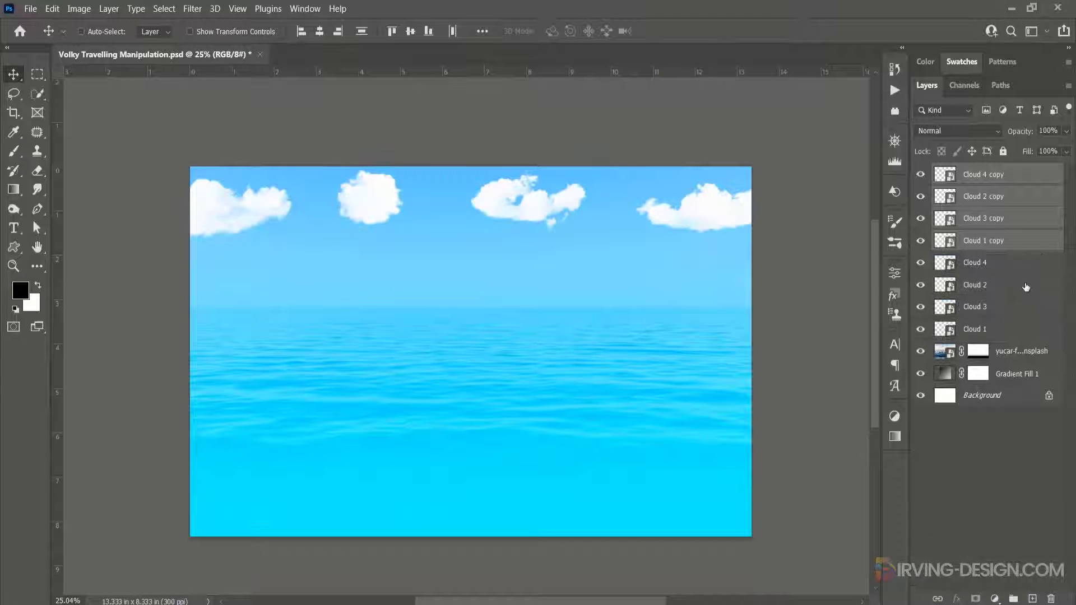
key(ctrl+z)
drag(950, 175, 1013, 599)
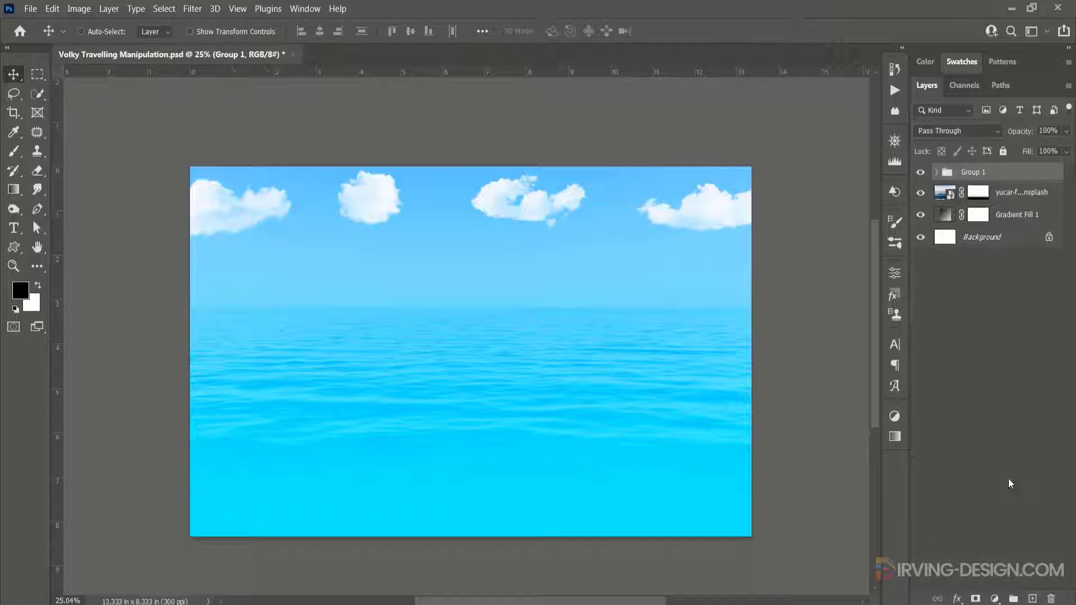
- Rename the new group to Clouds
double_click(972, 175)
text(Clouds)
key(Return)
- On a new layer, paint a large soft white glow with the Brush at the centre of the horizon
click(1032, 599)
click(16, 151)
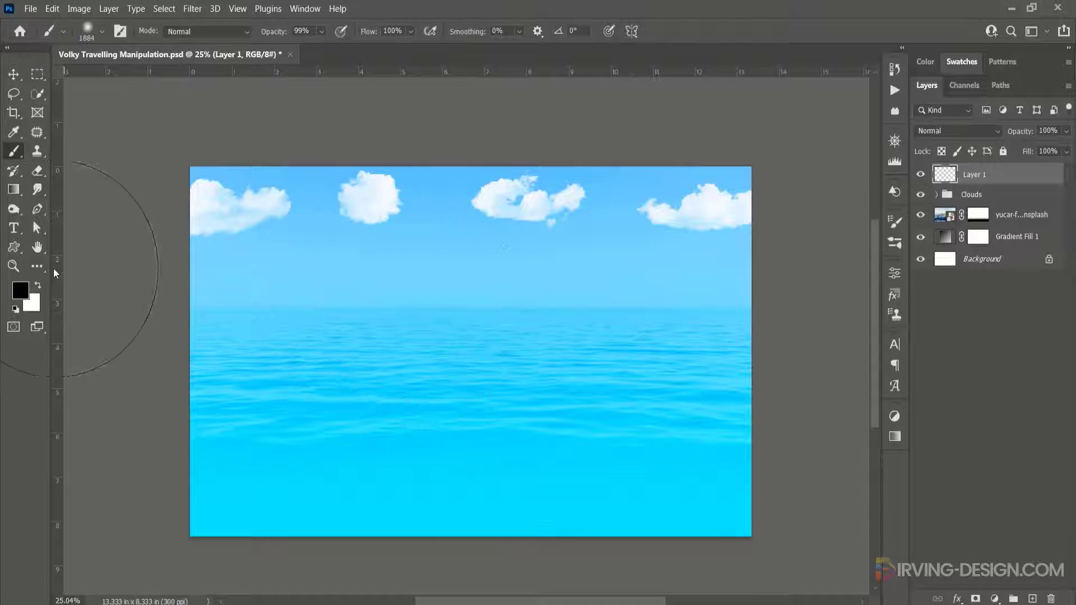
click(39, 285)
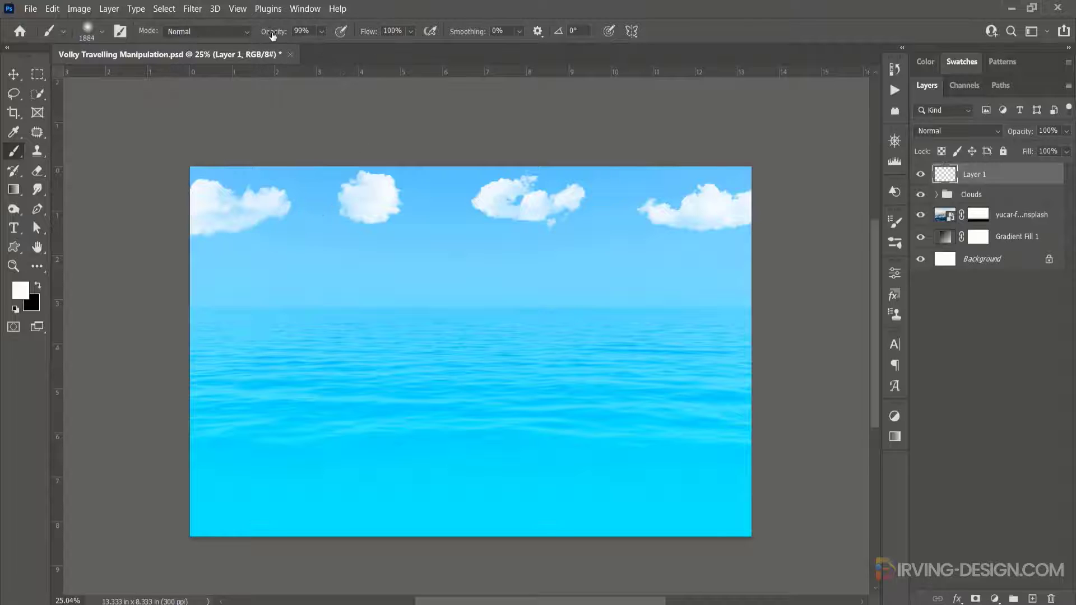
drag(273, 35, 279, 36)
alt+right_click(457, 308)
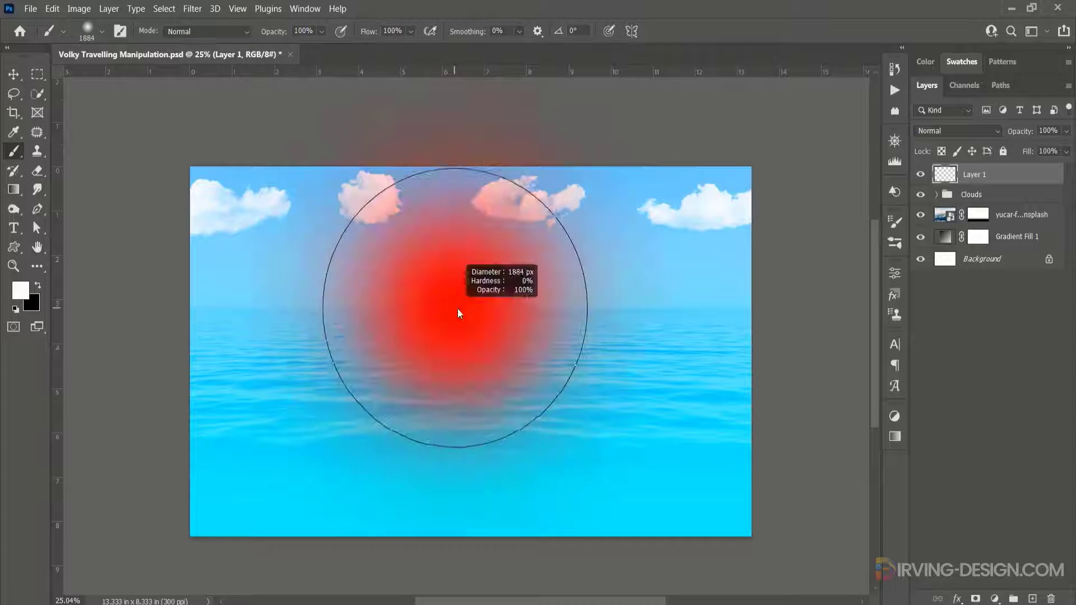
alt+right_click(482, 306)
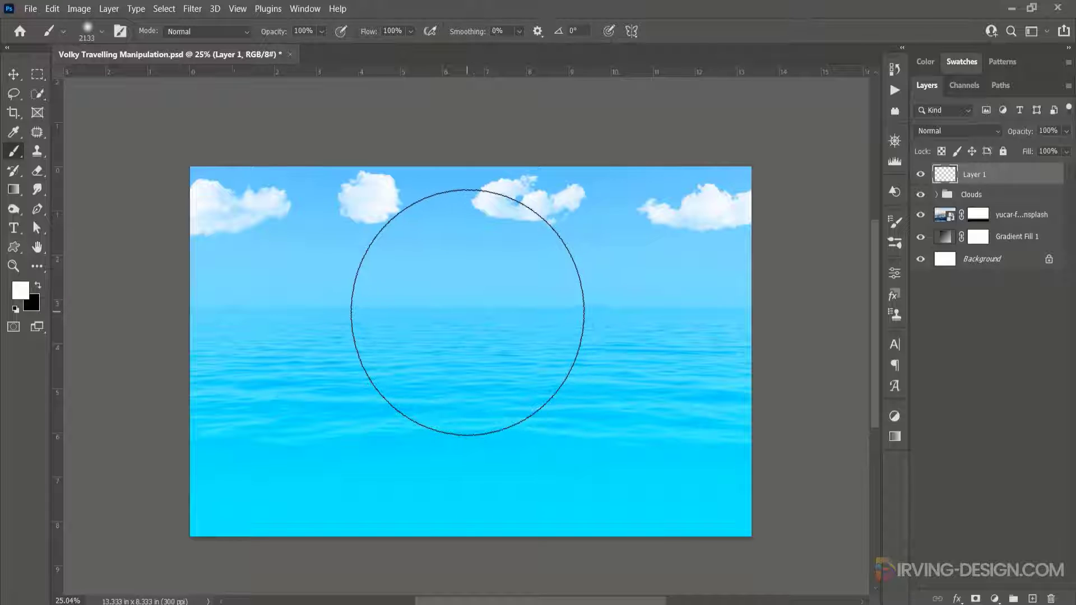
click(467, 312)
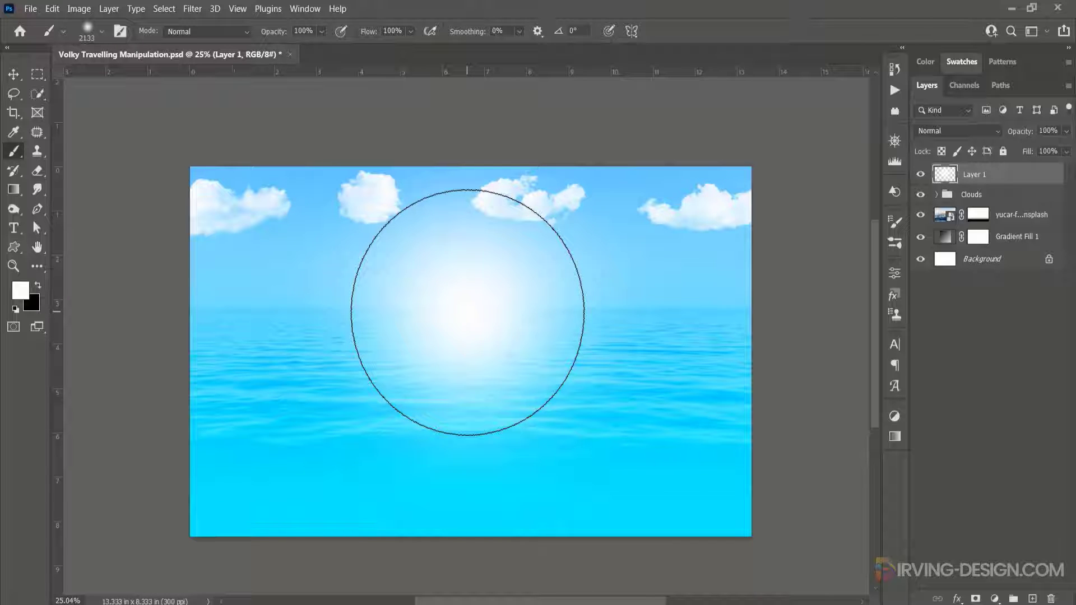
key(ctrl+z)
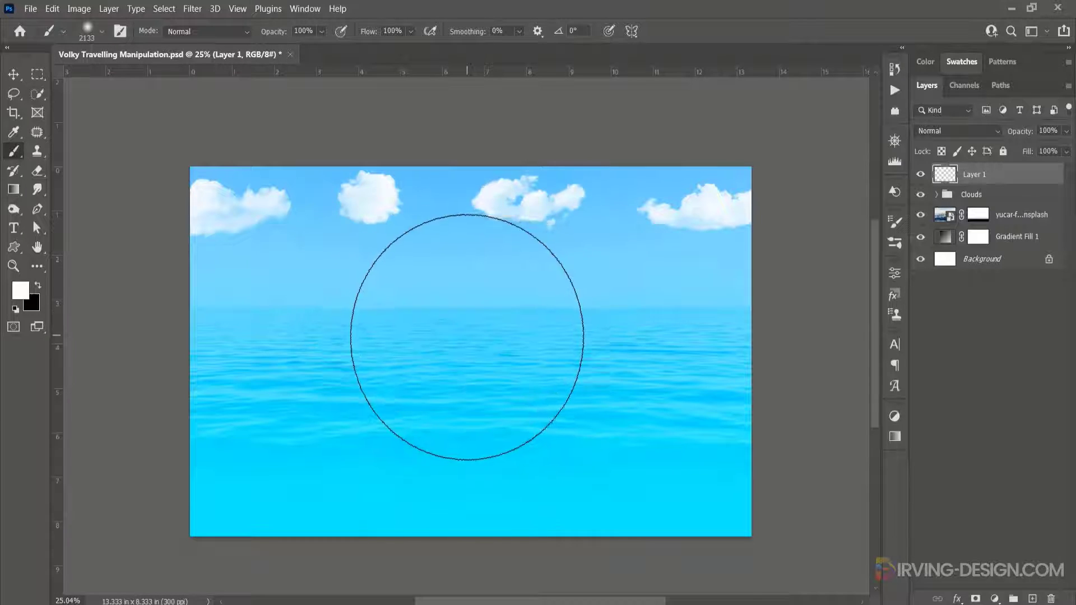
alt+right_click(466, 343)
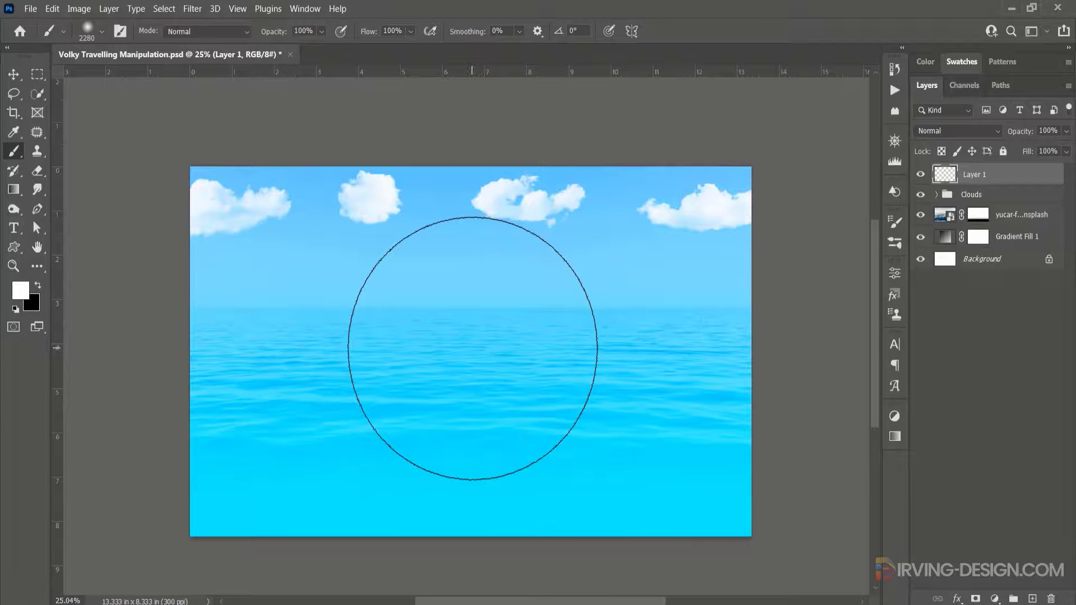
click(473, 347)
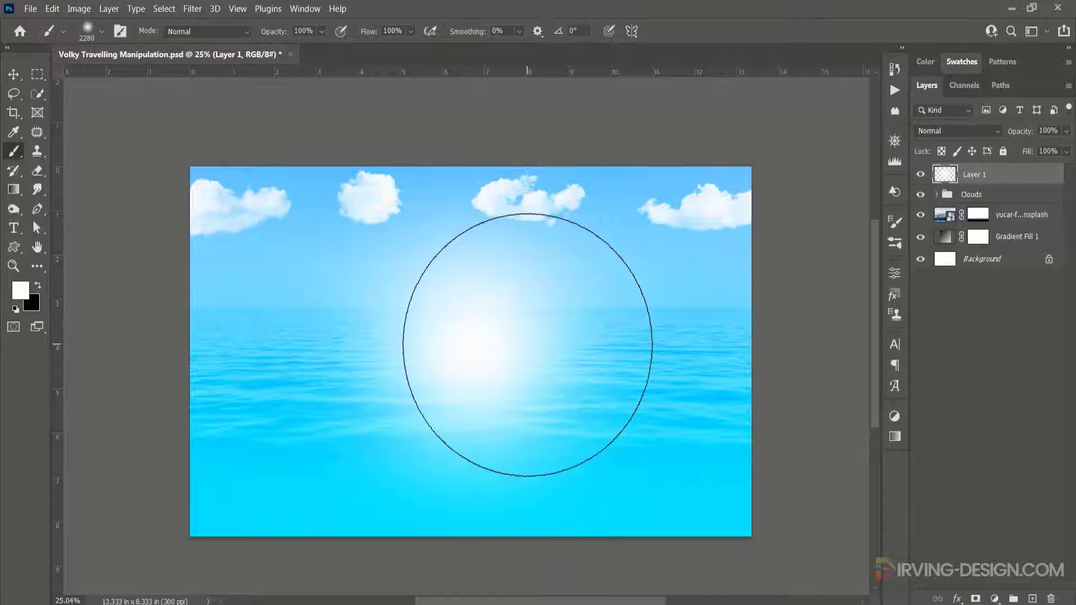
- Free-transform the glow larger and stretch it across the horizon
key(ctrl+t)
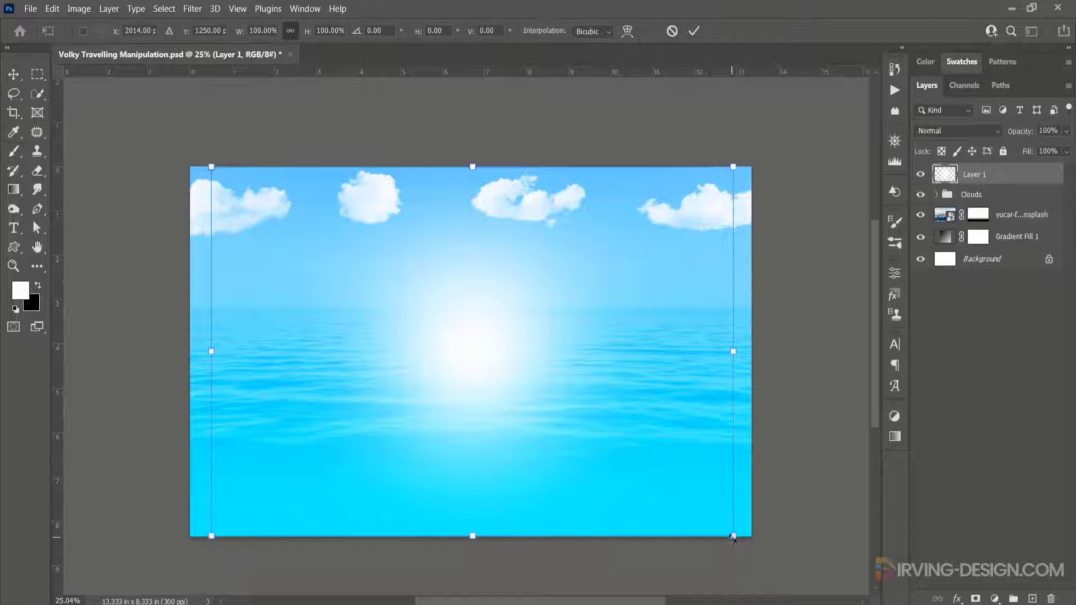
drag(733, 537, 863, 525)
drag(515, 354, 513, 354)
click(694, 31)
- Set the glow layer's opacity to 75%
key(b)
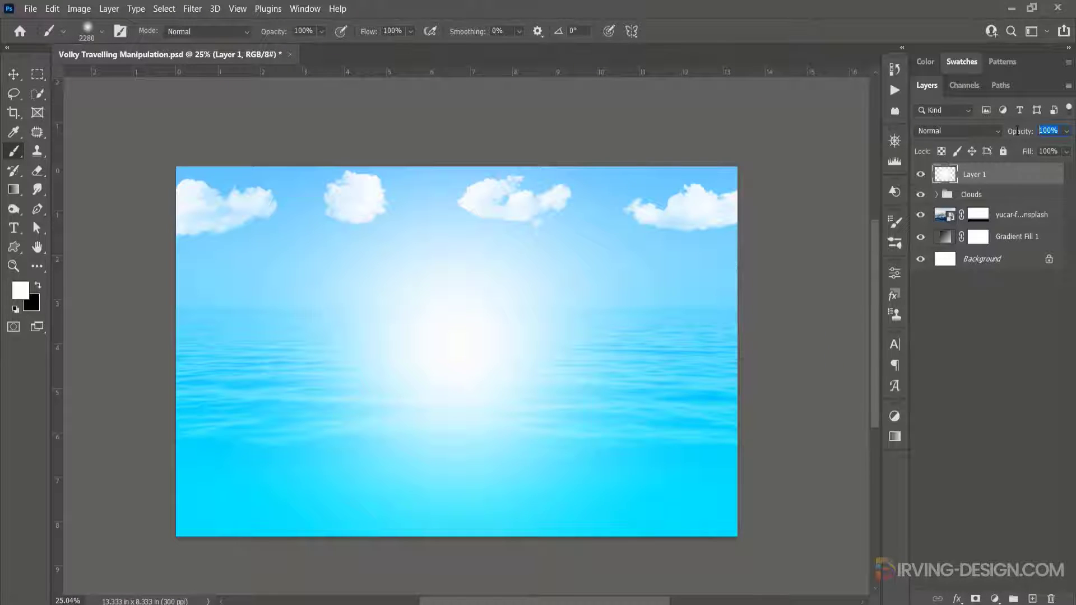
text(50)
key(Return)
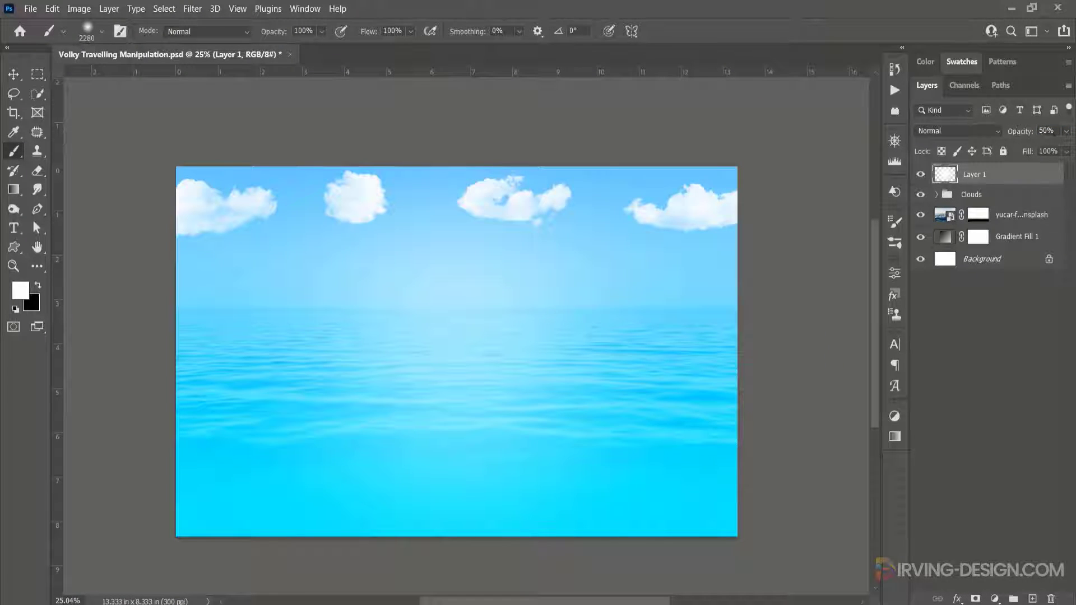
text(75)
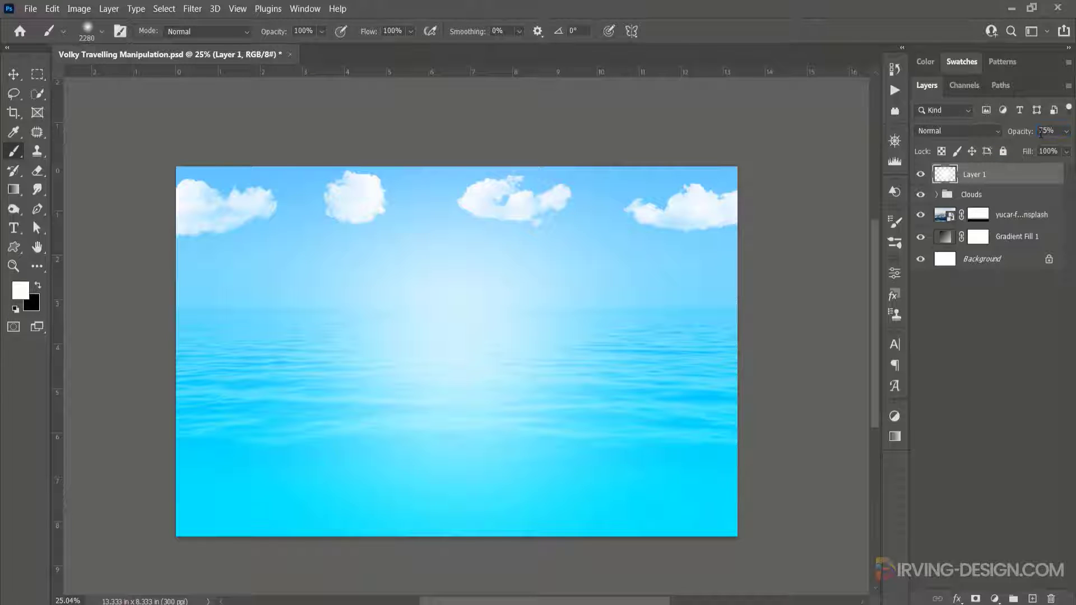
text(v)
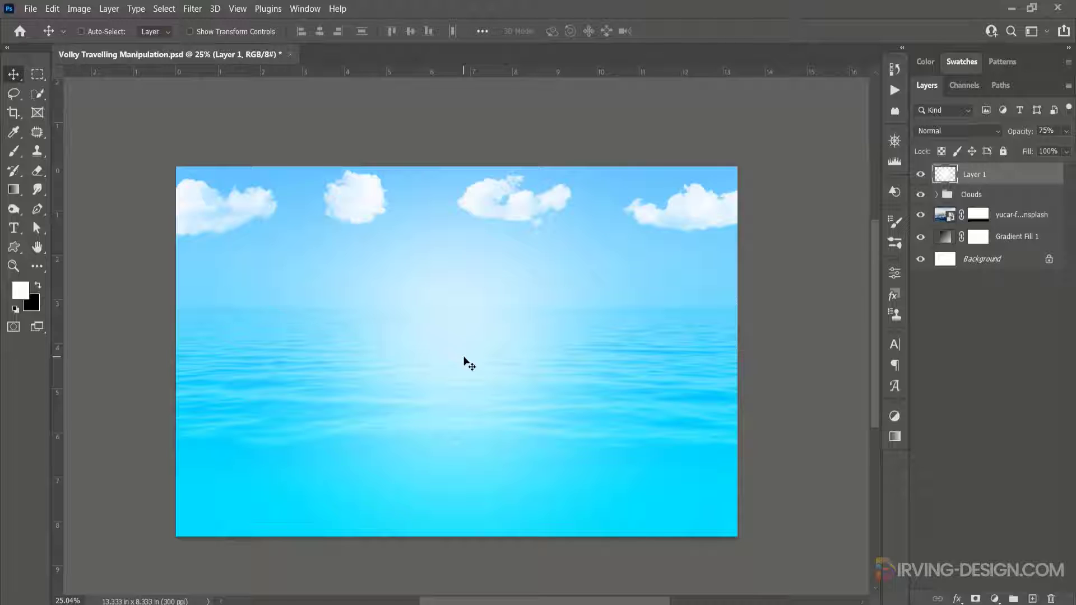
- Group the glow, clouds, sea and gradient layers together and name the group BG
shift+click(950, 235)
drag(950, 236, 1013, 598)
double_click(973, 172)
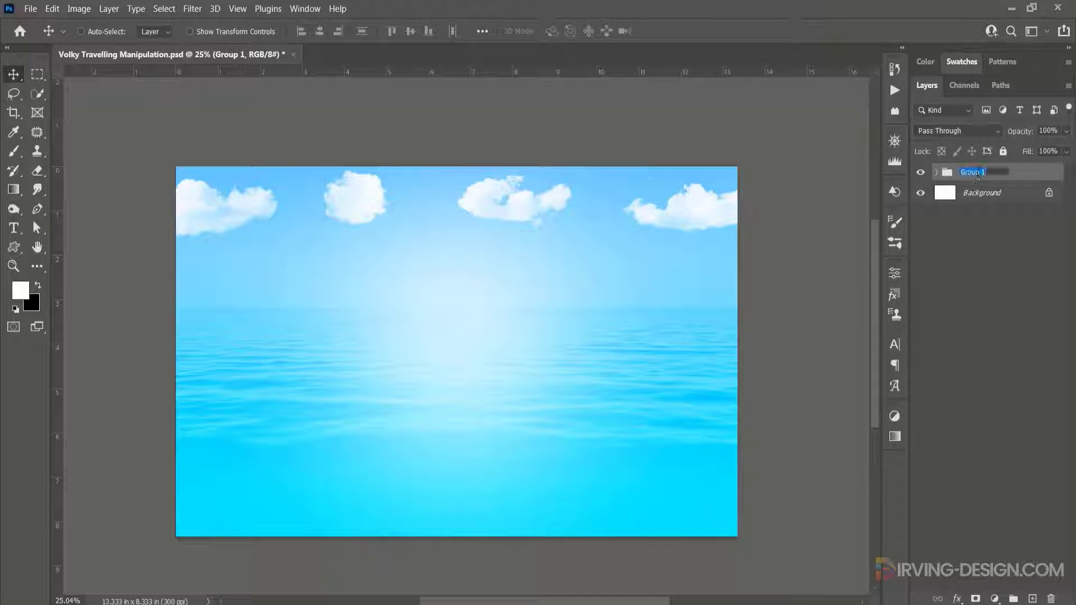
text(BG)
key(Return)
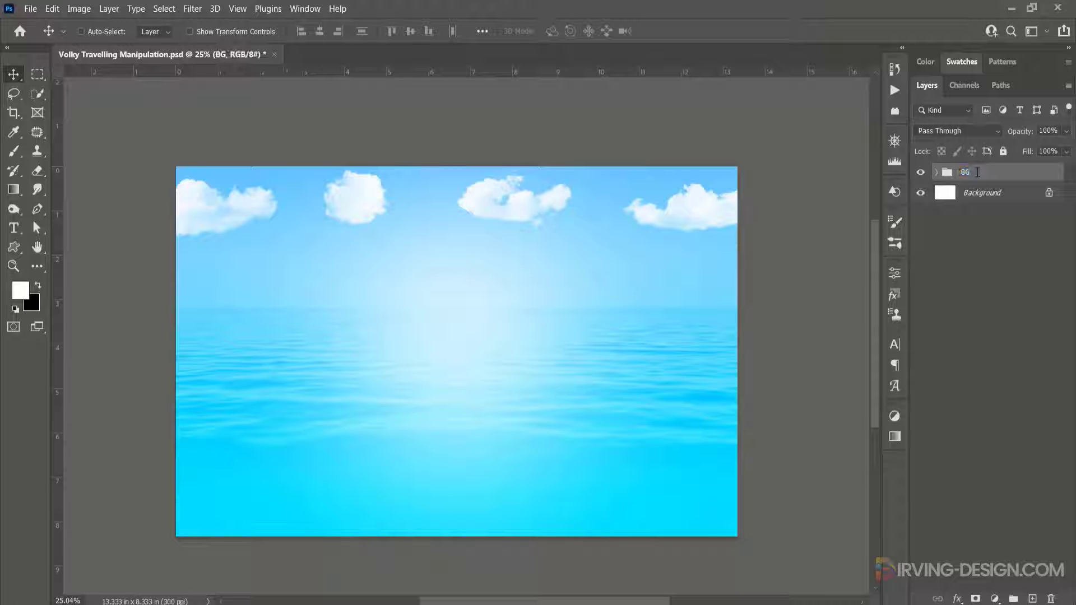
- Bring the Volky-Masked Yellow car image from the Assets Images folder into the document
key(ctrl+0)
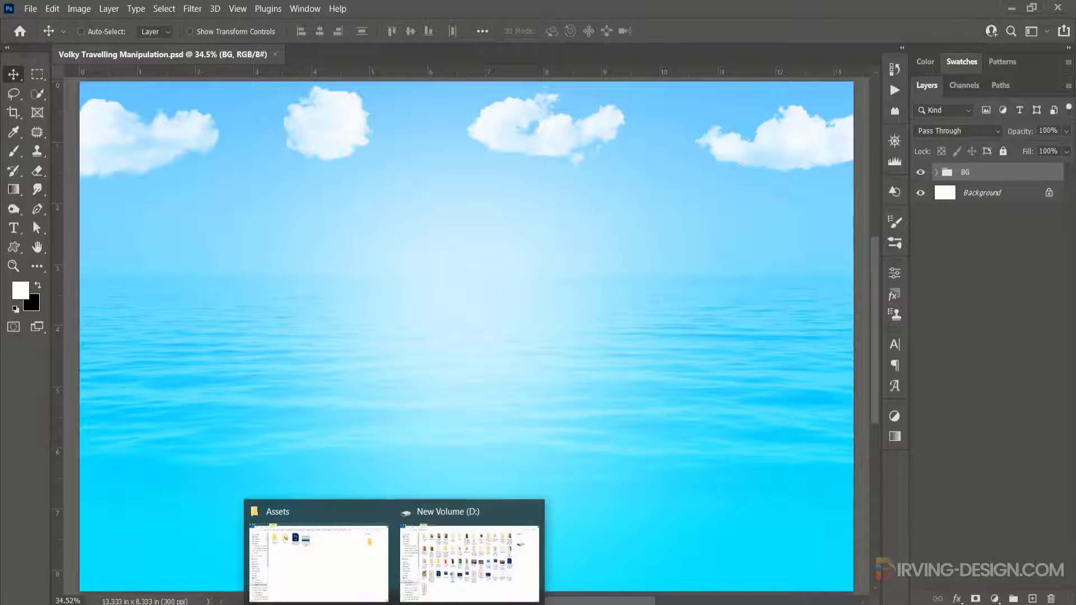
click(334, 582)
double_click(280, 121)
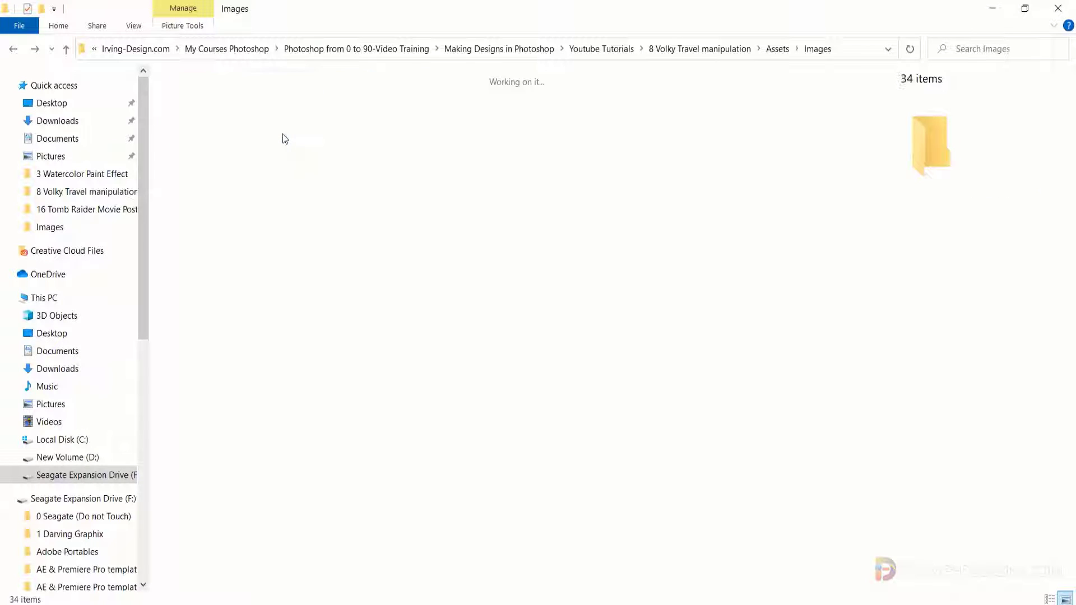
click(682, 464)
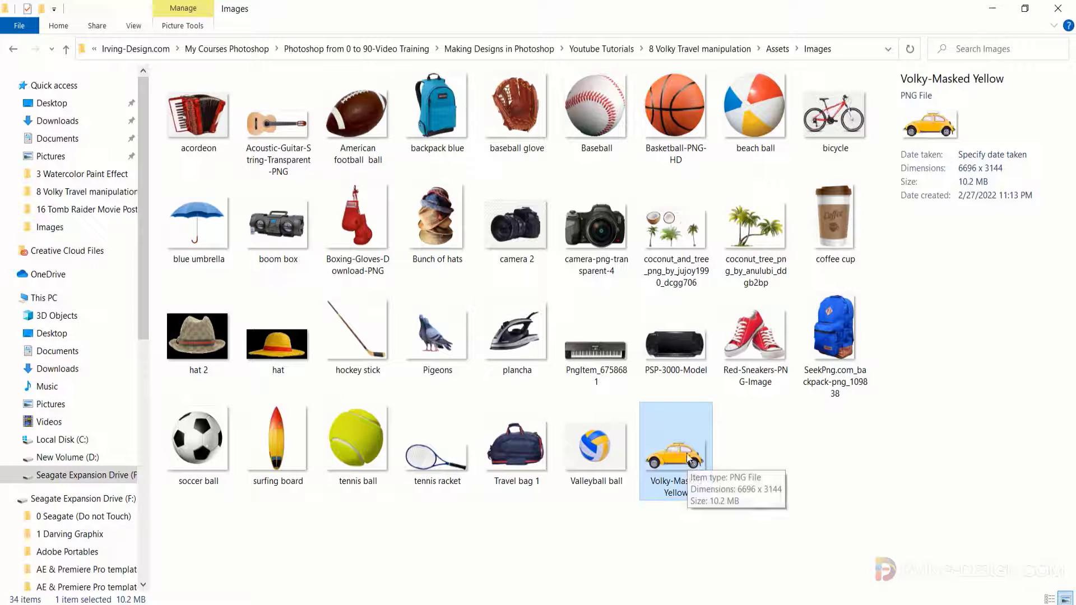
drag(690, 459, 527, 459)
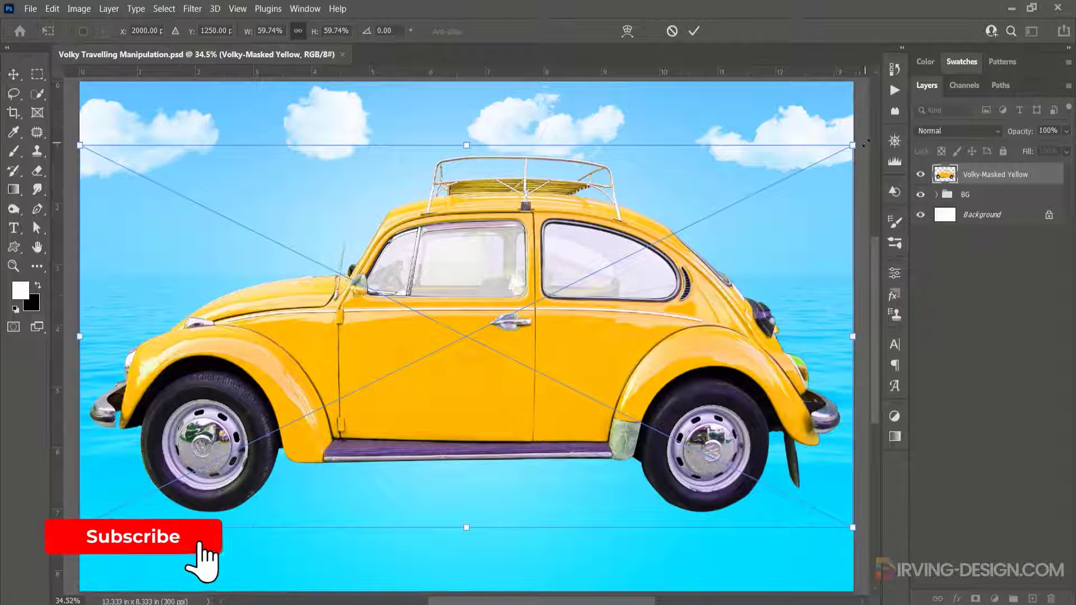
- Scale the car down to about 36% and place it on the lower right of the sea
drag(865, 144, 701, 226)
drag(572, 324, 699, 439)
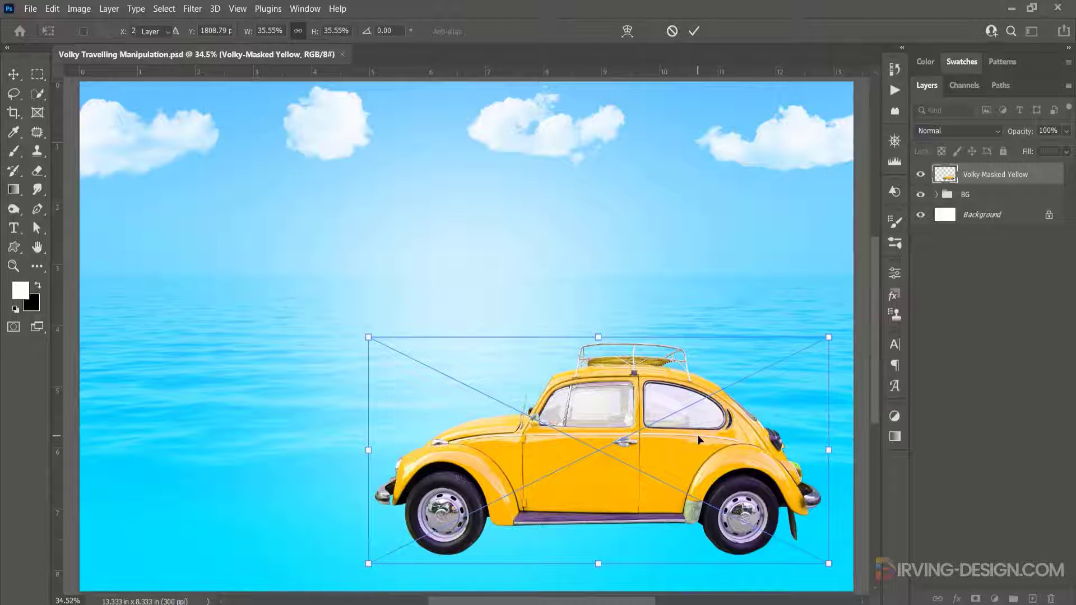
key(Return)
drag(696, 434, 692, 432)
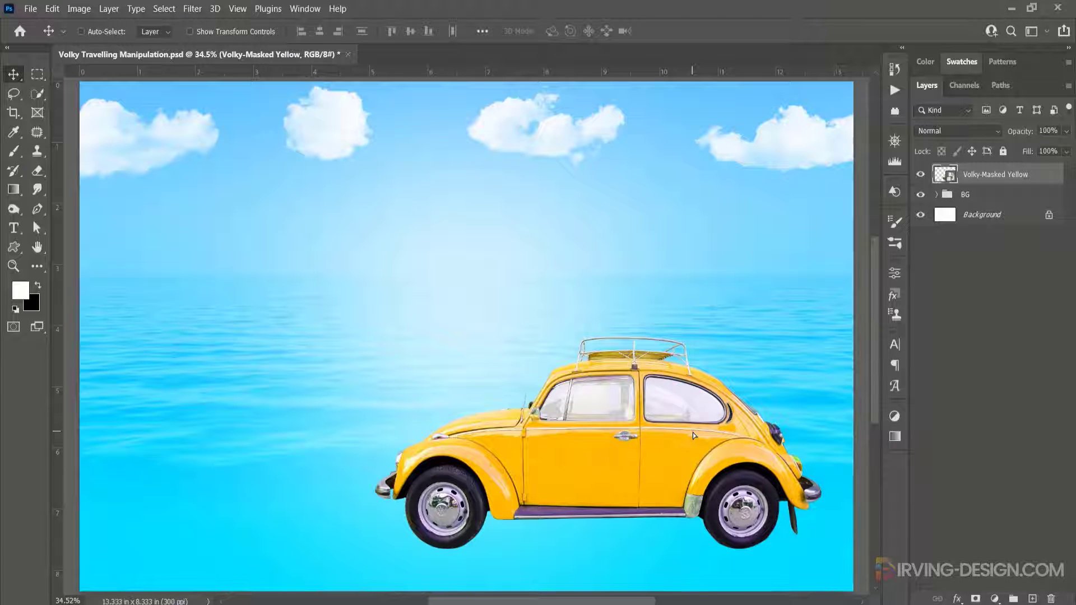
- Open the car layer's style settings and add a Gradient Overlay reset to its defaults
double_click(1039, 179)
drag(583, 94, 669, 24)
click(533, 224)
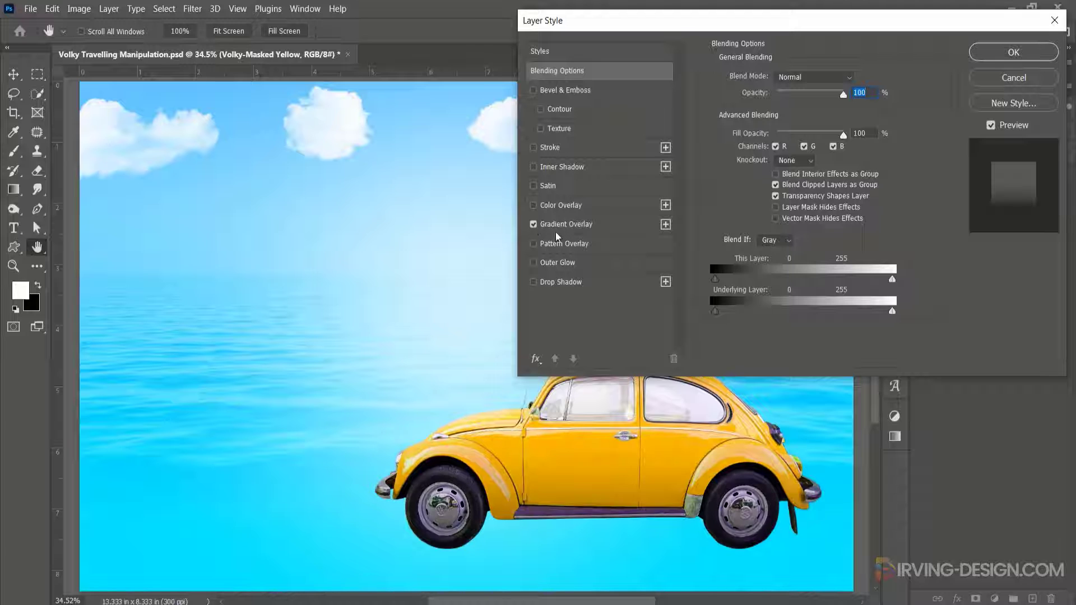
click(583, 224)
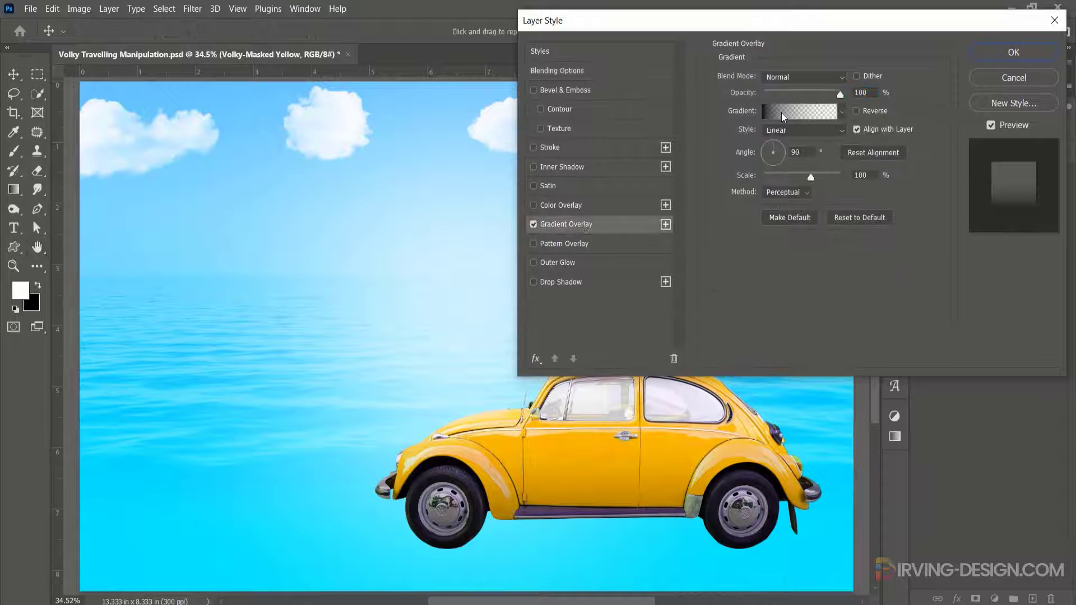
click(833, 219)
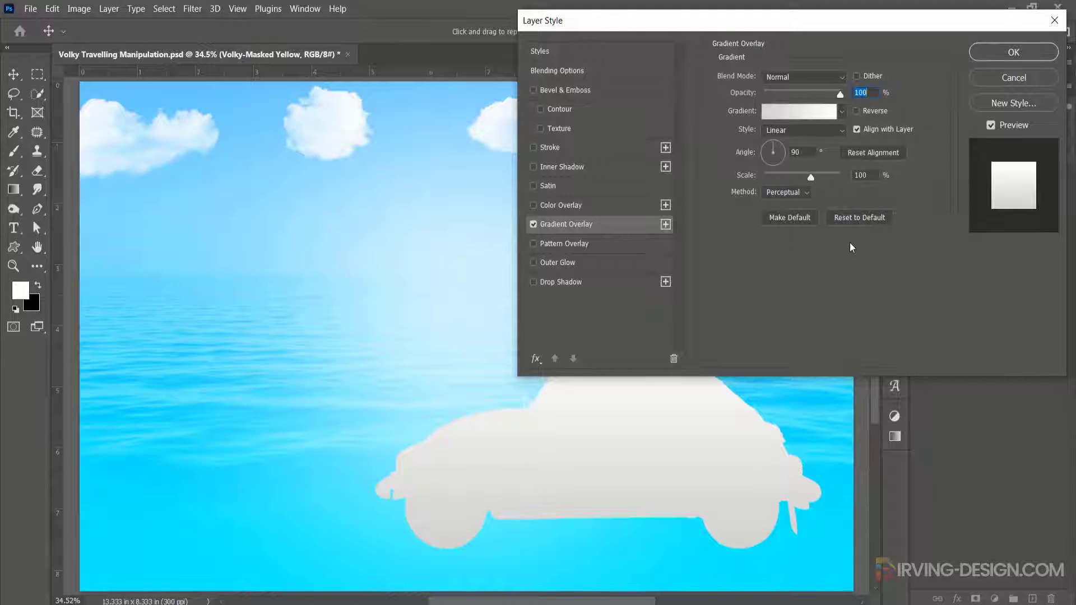
- Choose the Foreground to Transparent preset from Basics for the overlay gradient
click(805, 115)
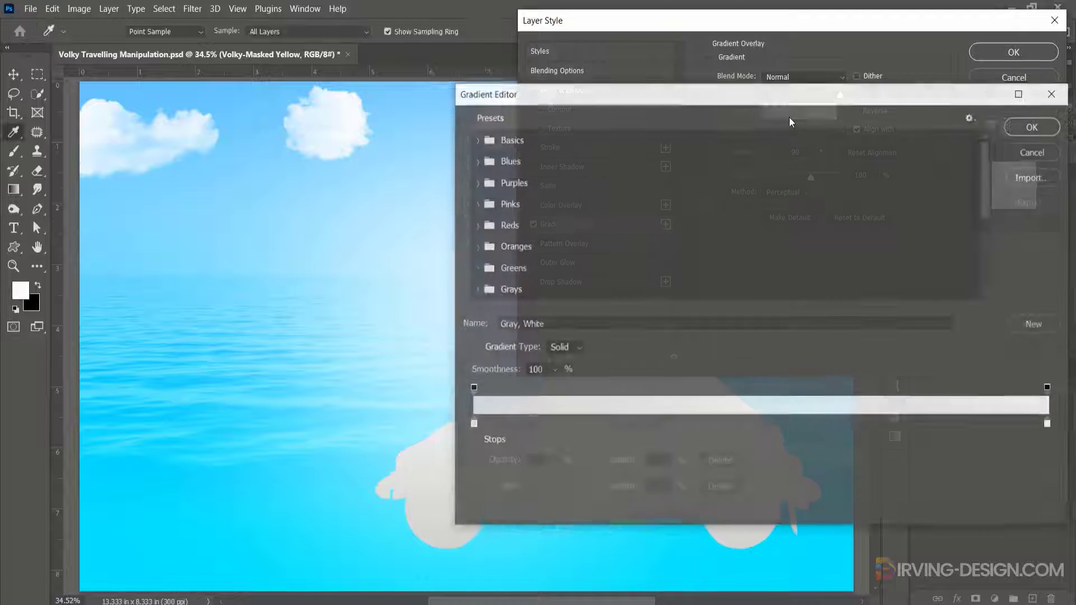
click(476, 139)
click(550, 174)
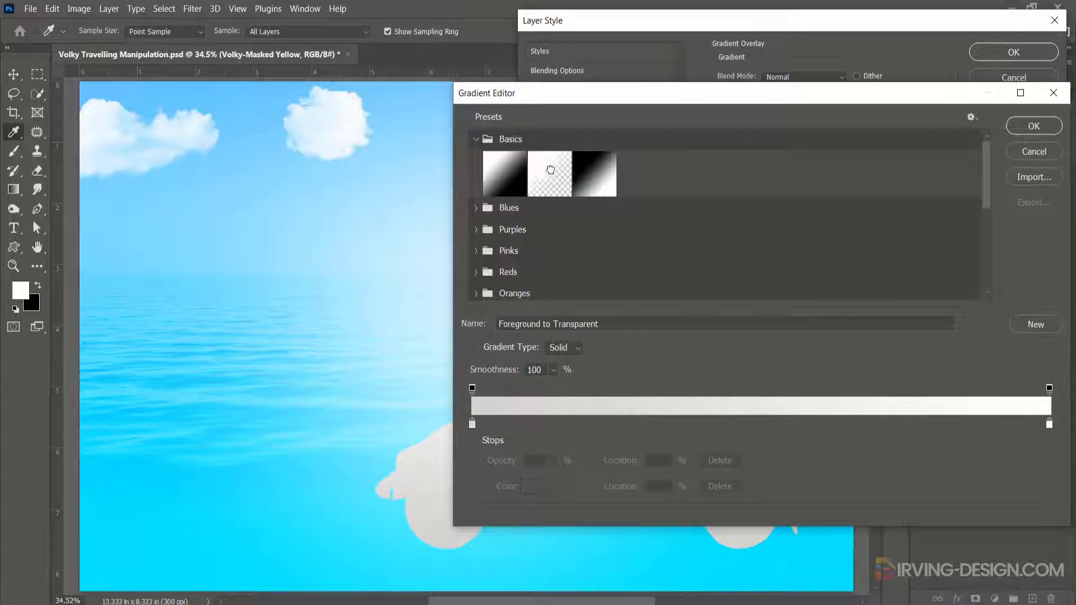
click(1033, 126)
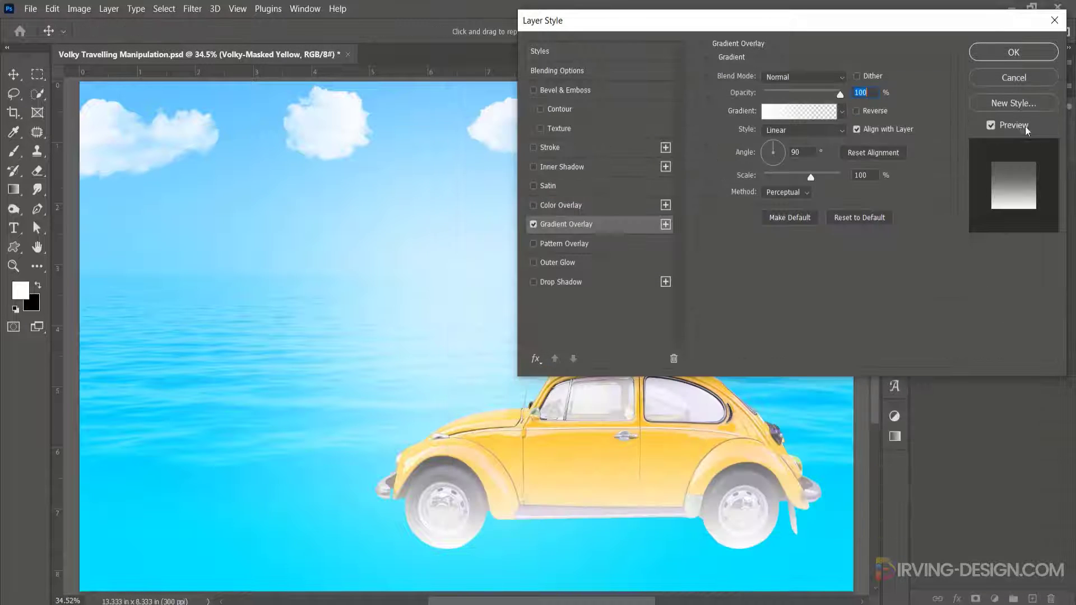
- Change the gradient's starting colour stop to black, 000000
click(774, 114)
click(472, 424)
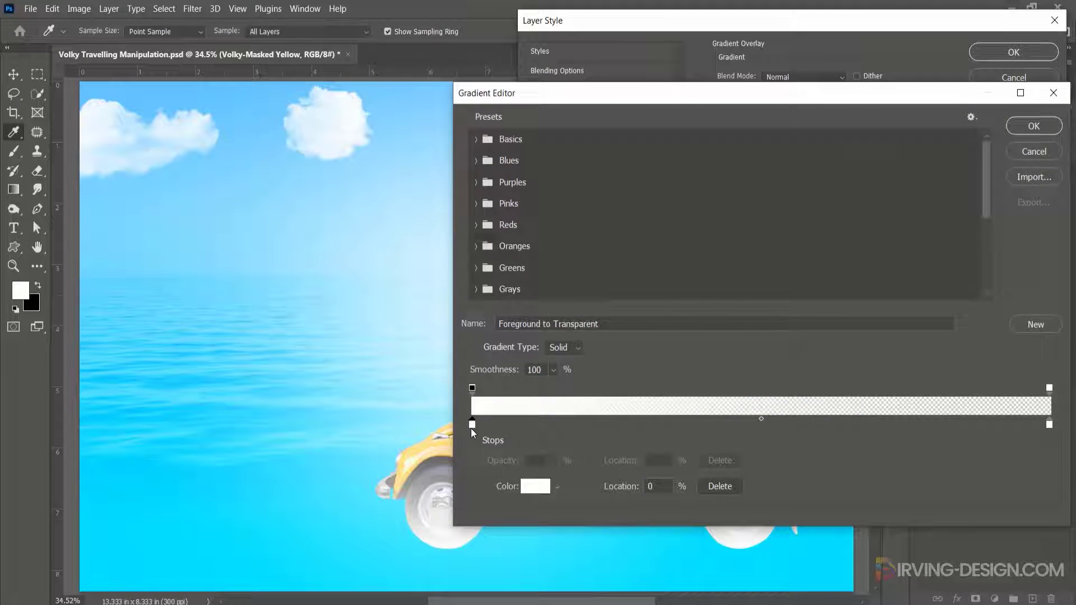
click(527, 485)
click(758, 398)
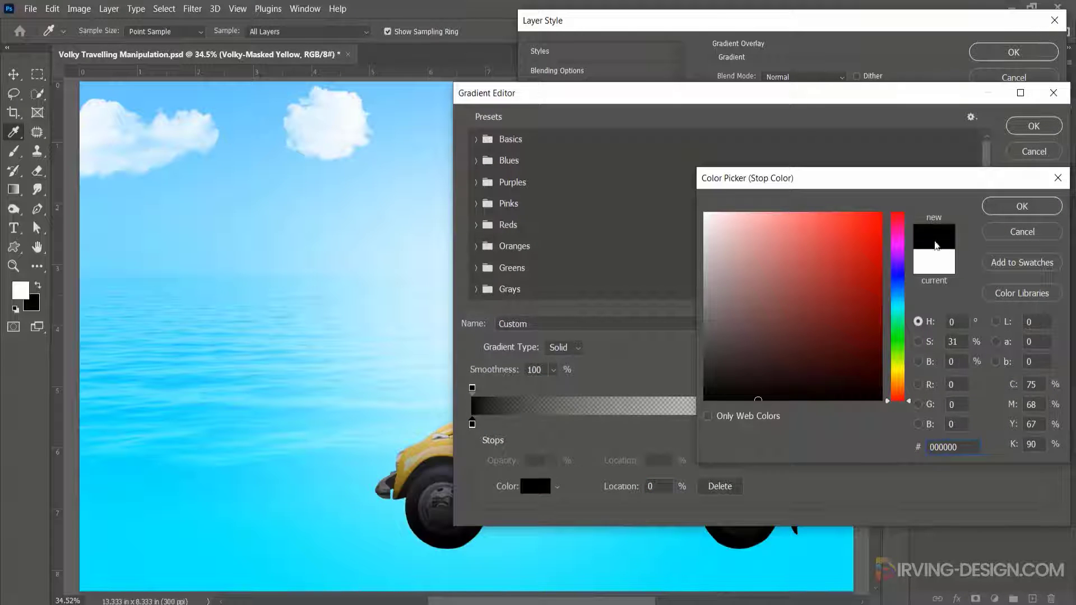
click(1005, 205)
click(1021, 128)
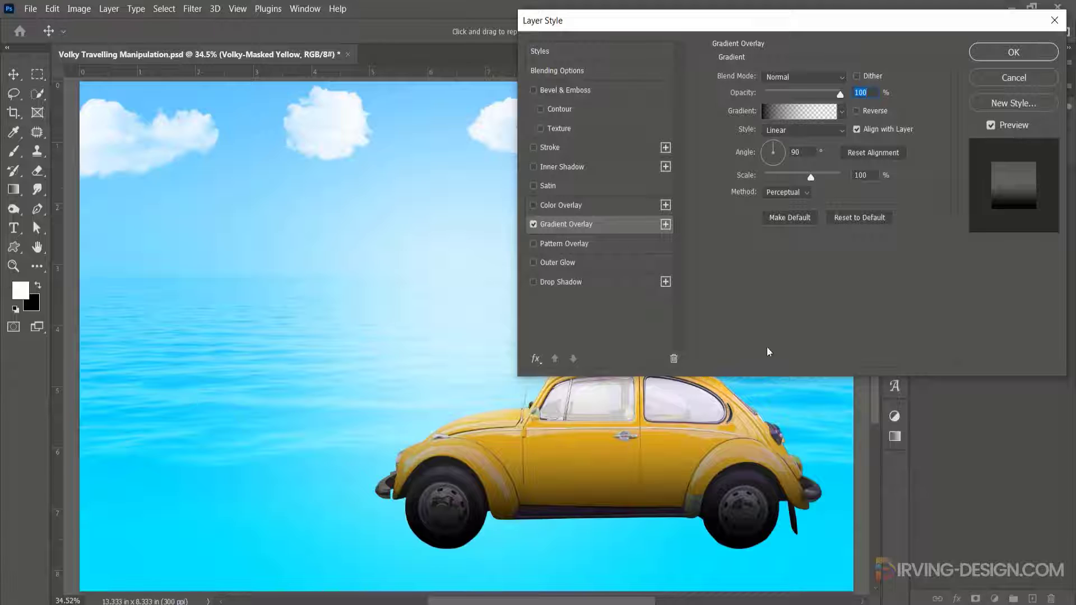
- Shift the overlay gradient lower on the car, set its opacity to 77%, and apply the layer style
drag(661, 477, 642, 518)
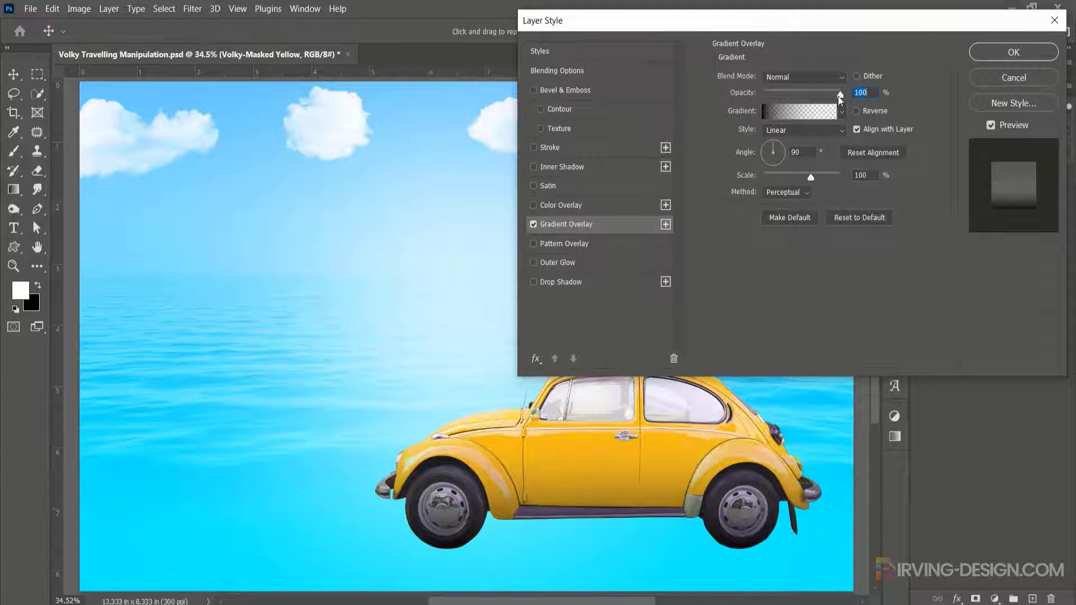
drag(840, 94, 824, 95)
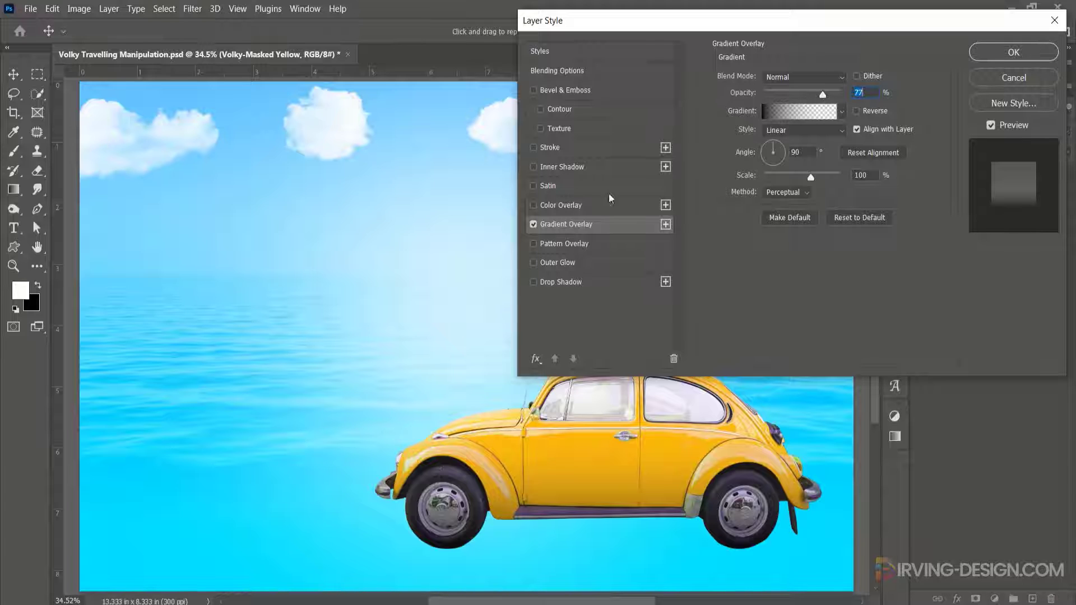
click(533, 225)
click(533, 225)
click(1000, 51)
- Add a new layer beneath the car layer and name it shadow
click(1032, 599)
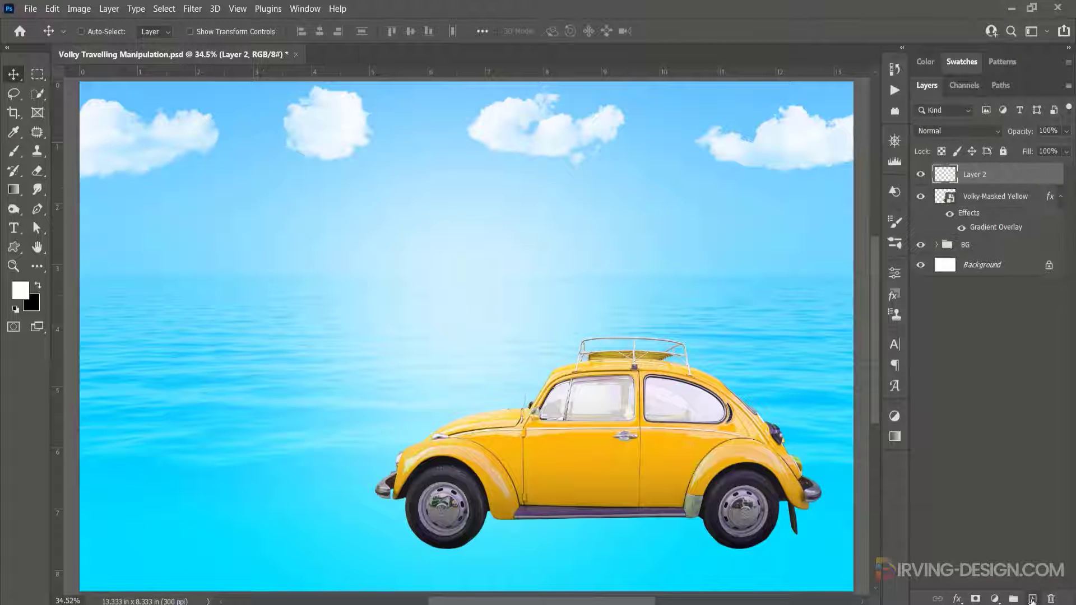
drag(1003, 184, 974, 226)
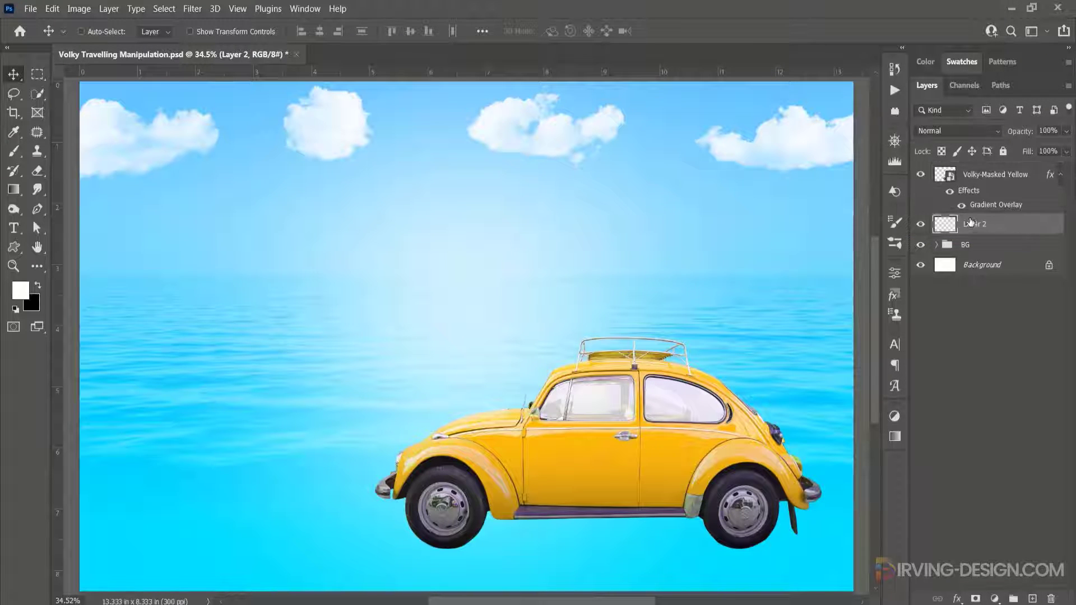
double_click(973, 228)
text(shadow)
key(Return)
click(15, 152)
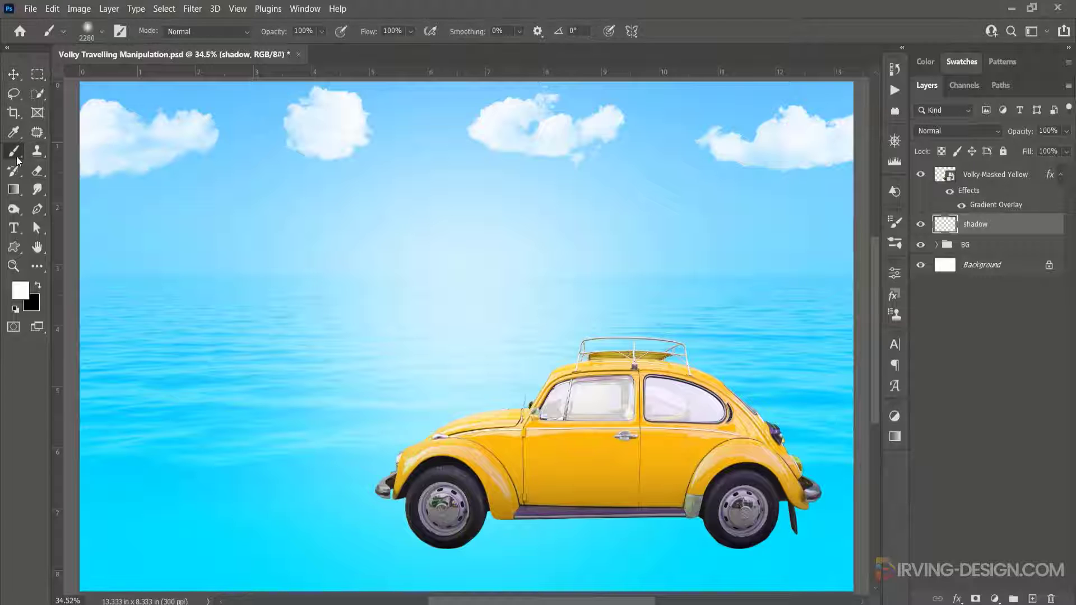
- Paint a black shadow beneath the car on the shadow layer using a flattened soft round brush about 417 px
right_click(16, 159)
click(66, 151)
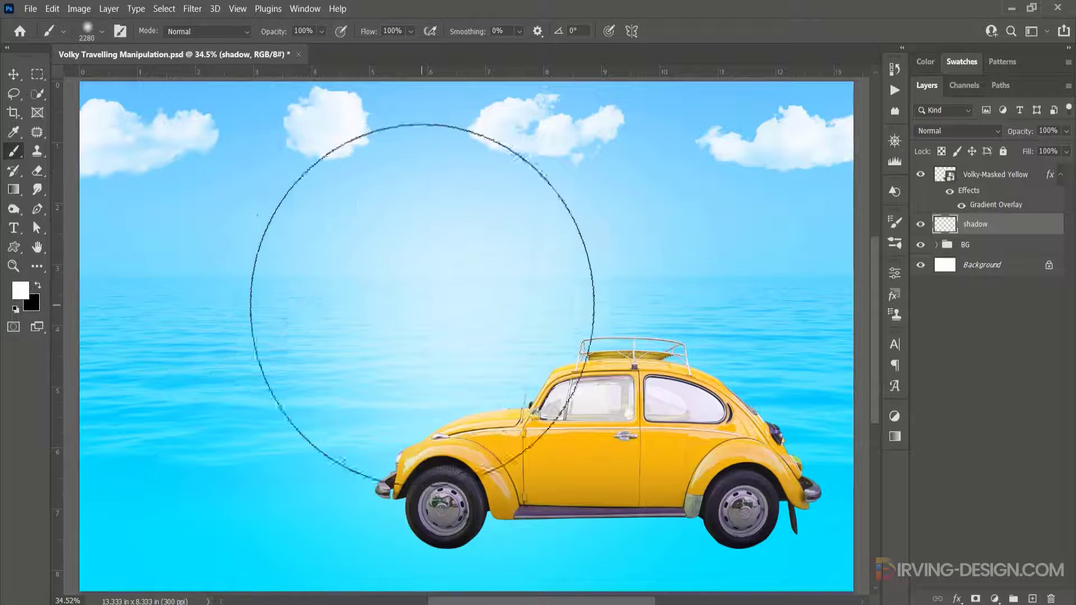
right_click(507, 286)
click(513, 263)
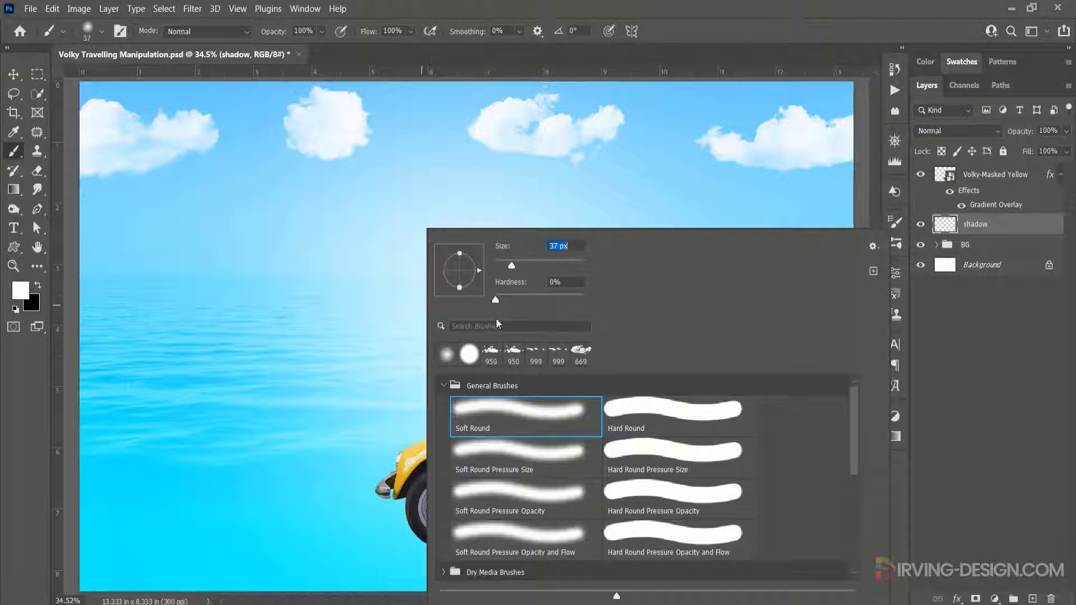
drag(461, 255, 458, 263)
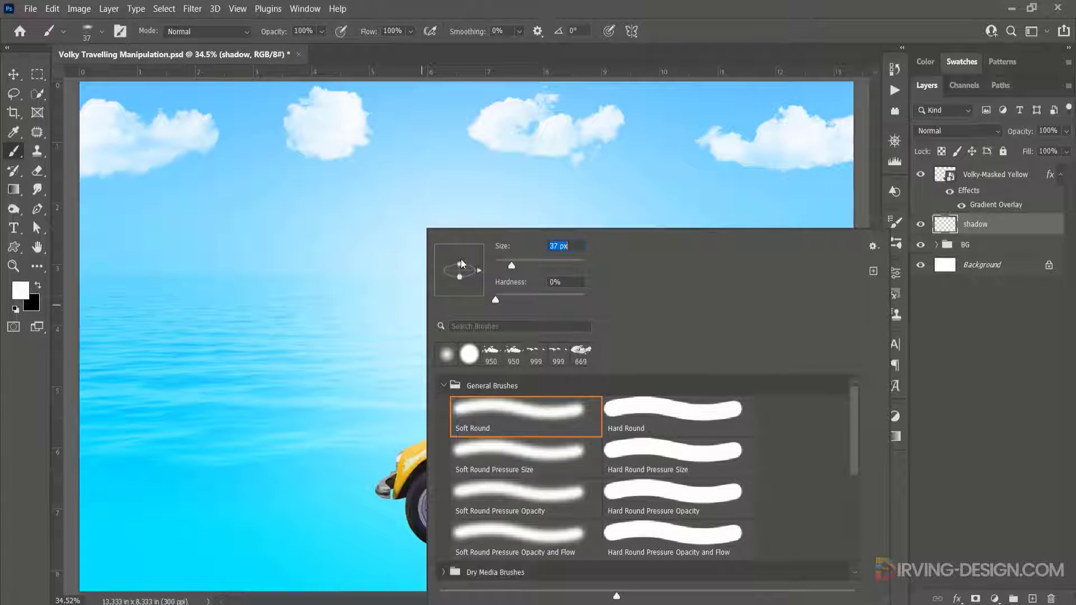
drag(545, 267, 571, 264)
click(41, 284)
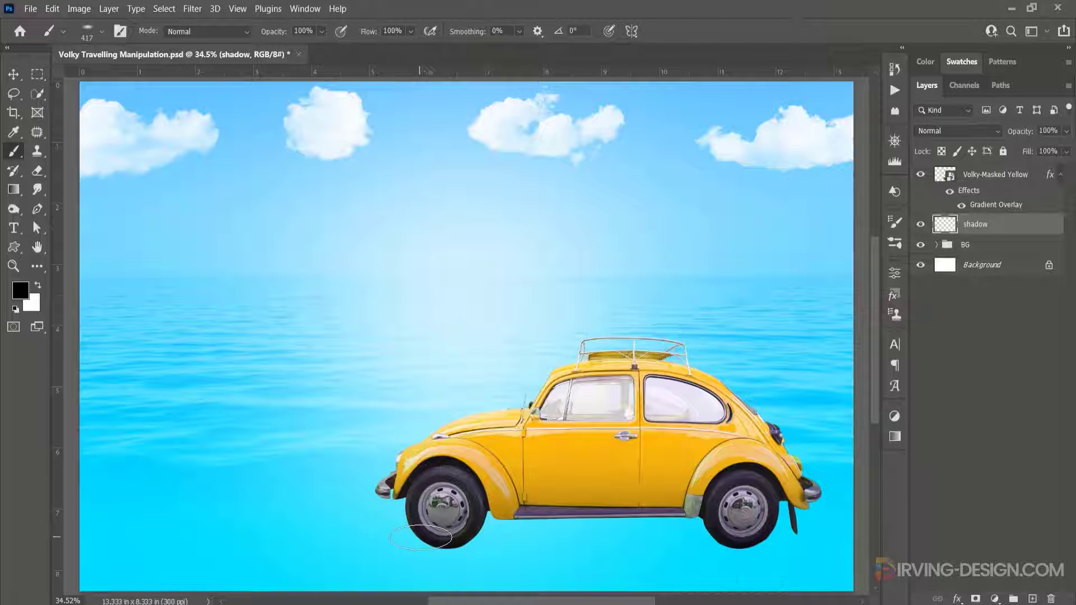
drag(414, 542, 772, 553)
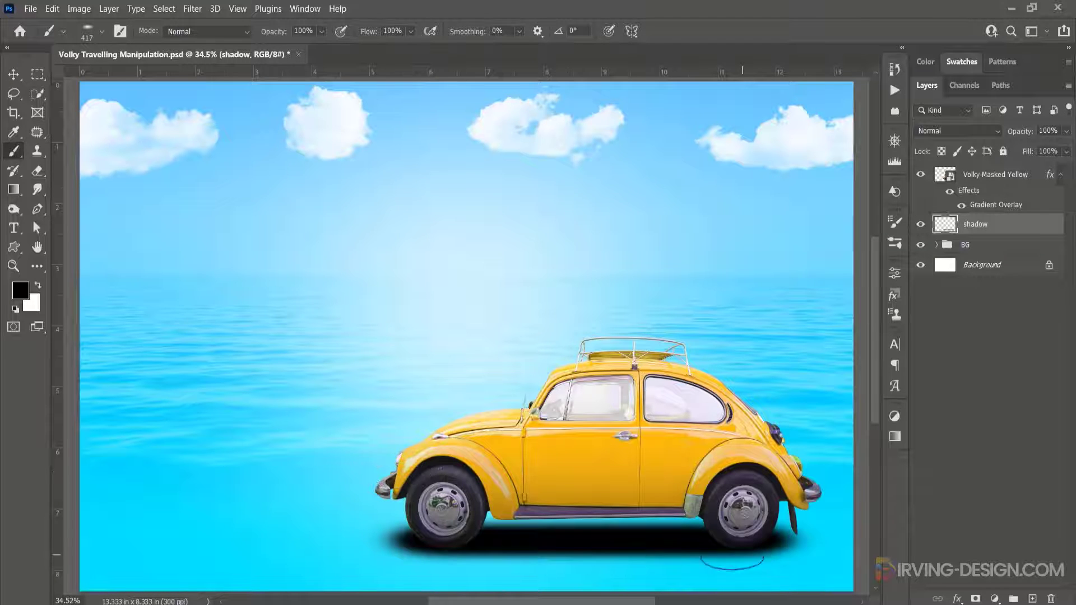
- Squash the shadow vertically to about 81% height and nudge it up under the wheels
click(14, 77)
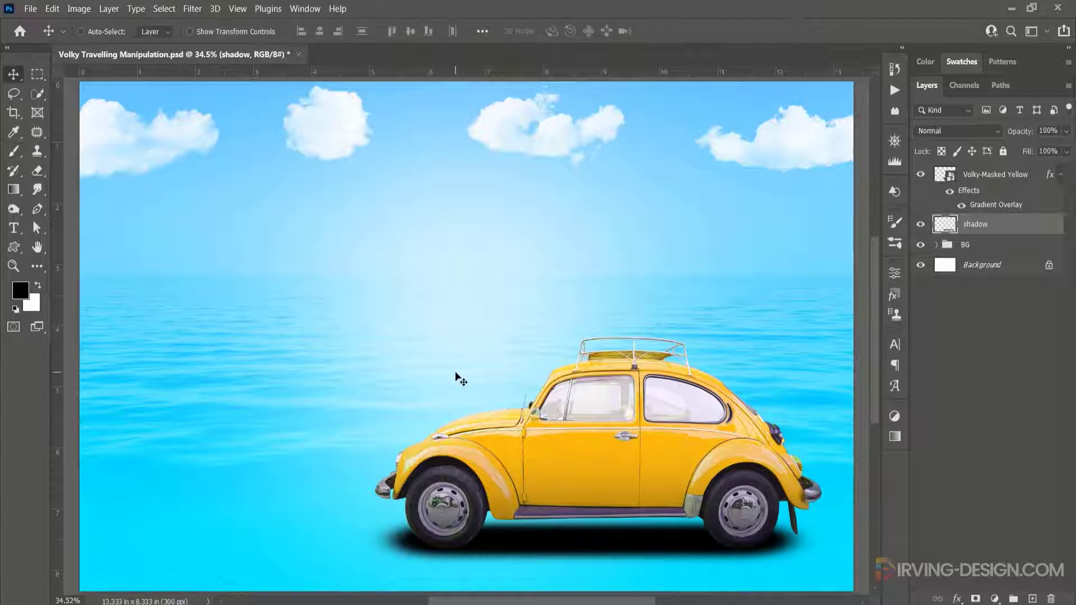
key(ctrl+t)
drag(592, 513, 591, 527)
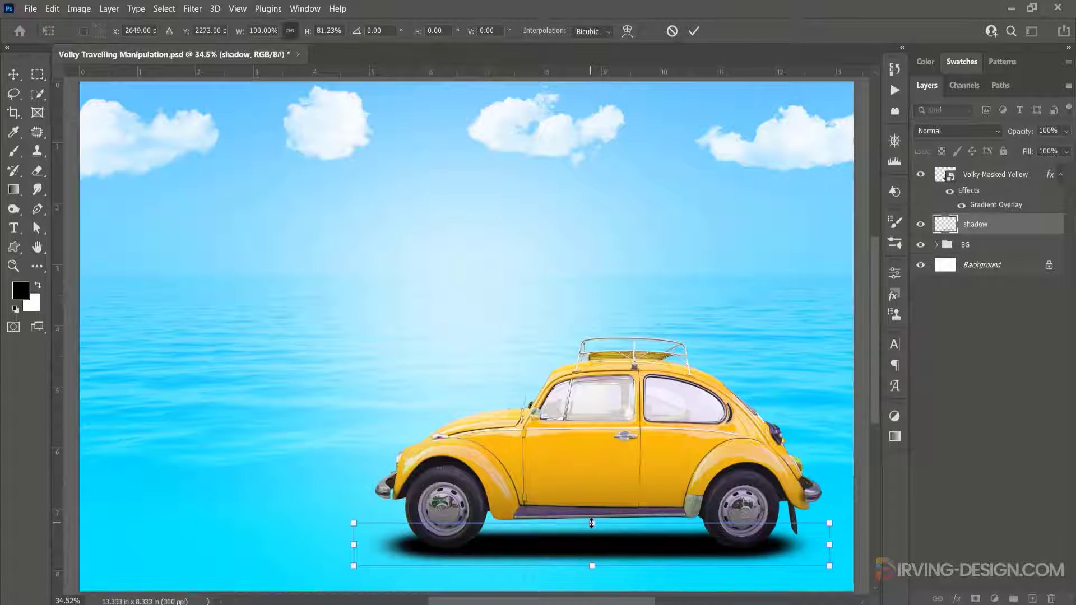
key(Return)
drag(581, 558, 582, 543)
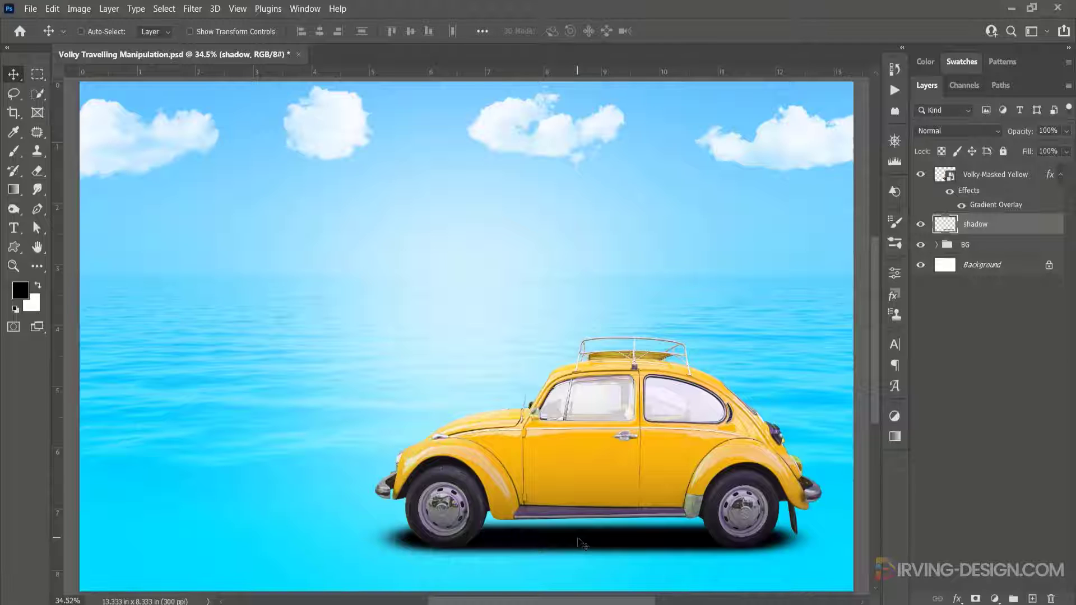
- Set the shadow layer's opacity to 95%
click(1064, 132)
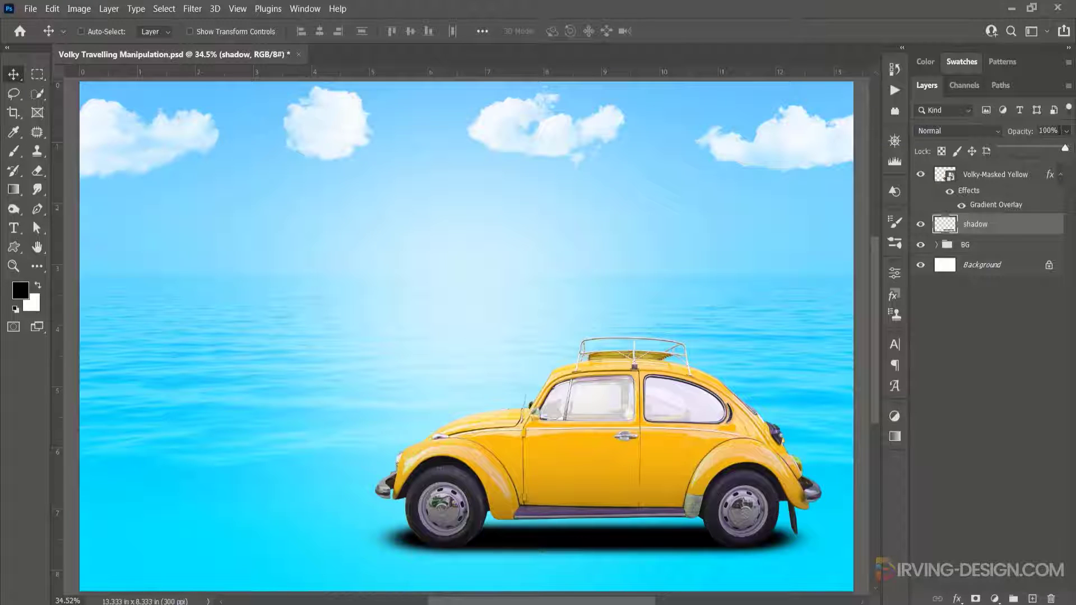
click(1032, 133)
text(95)
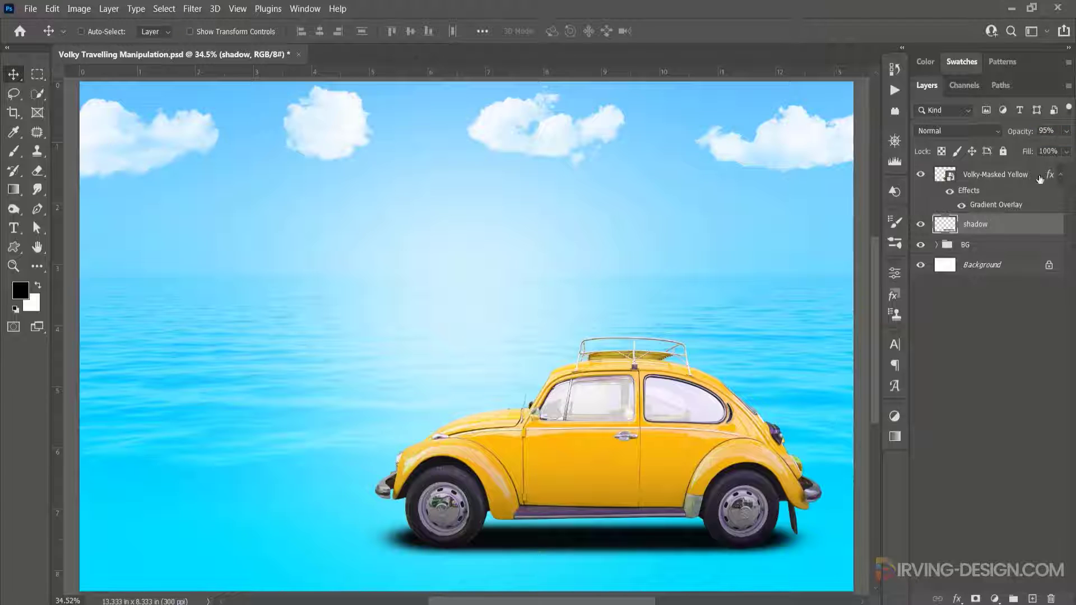
- Group the car and shadow layers together and name the group Volky
ctrl+click(998, 176)
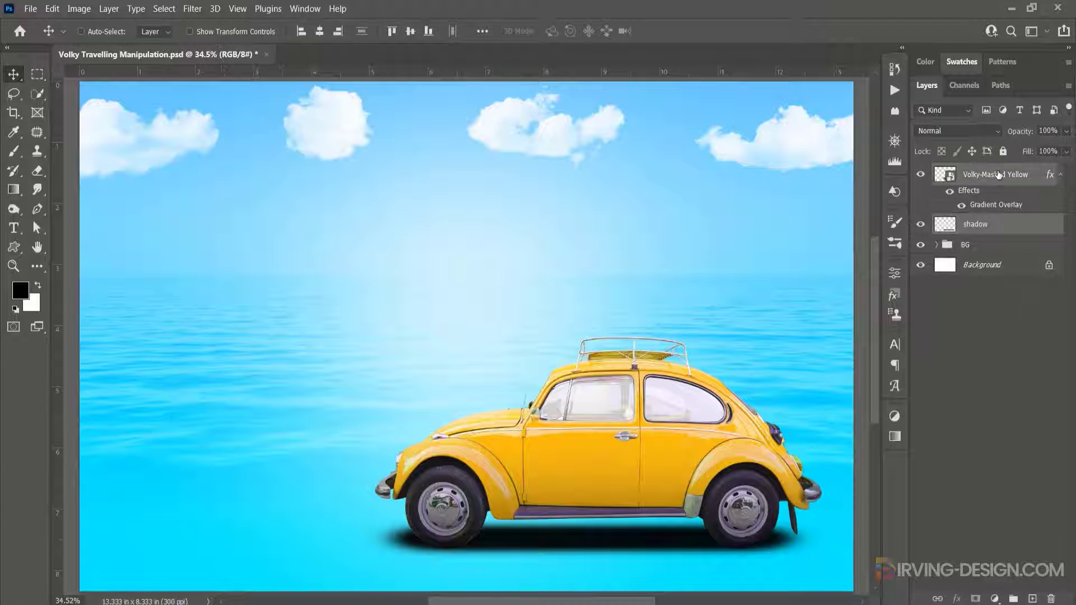
drag(989, 176, 1013, 598)
double_click(975, 174)
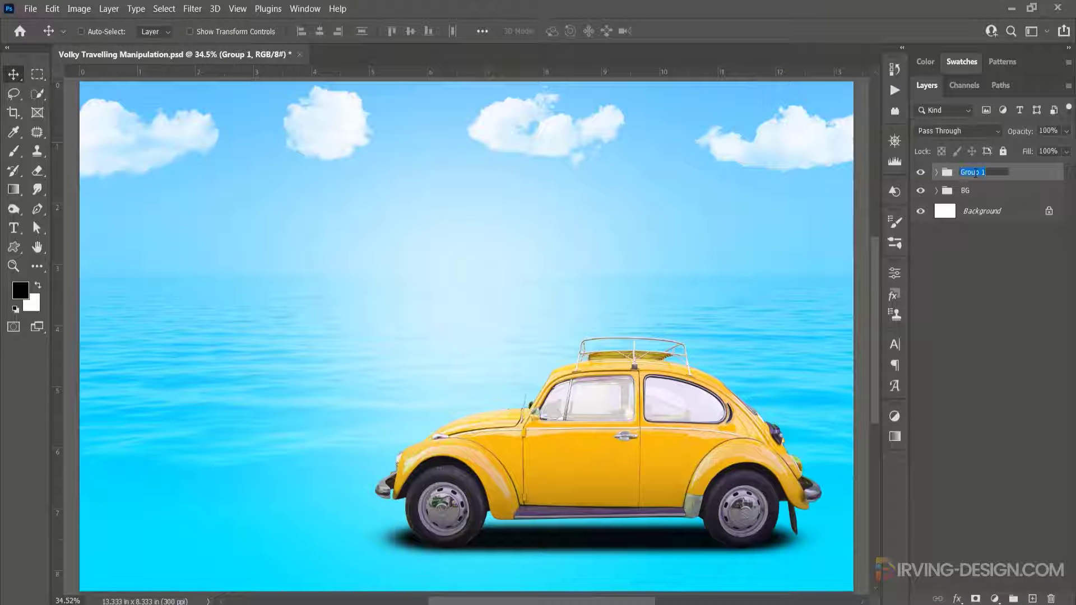
text(Volky)
key(Return)
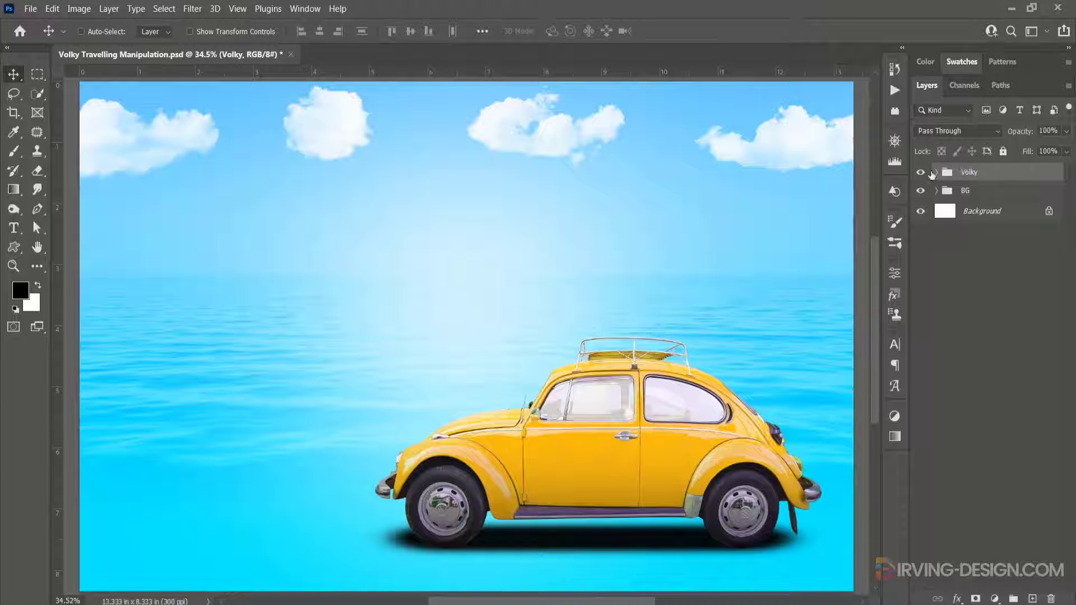
click(921, 173)
click(920, 173)
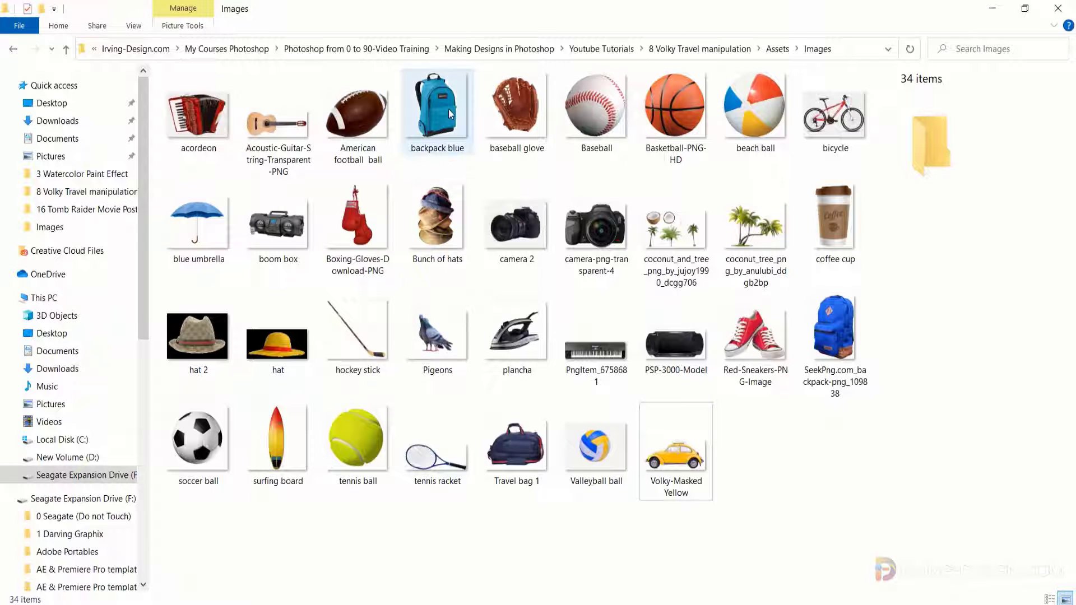
- Place the backpack blue image, scale it to about 10% and set it on the car's roof rack
click(450, 114)
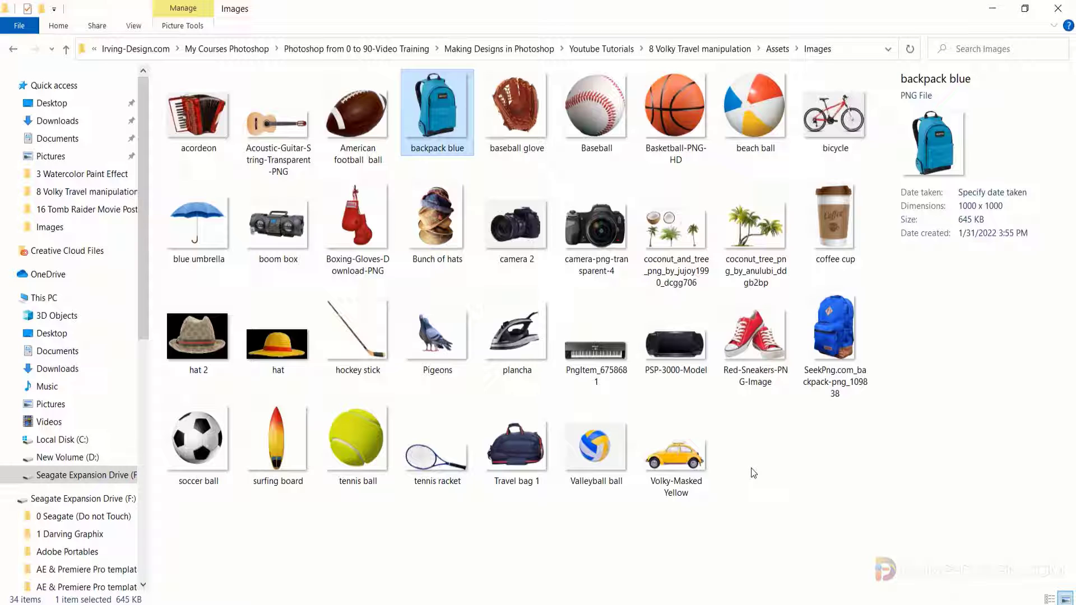
drag(439, 113, 631, 363)
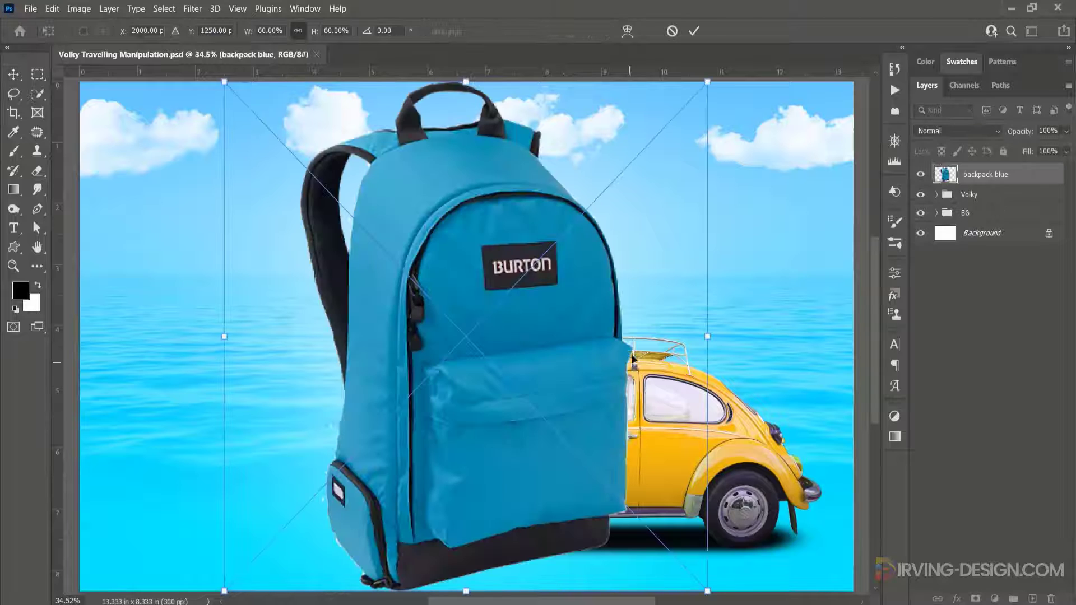
drag(707, 80, 505, 291)
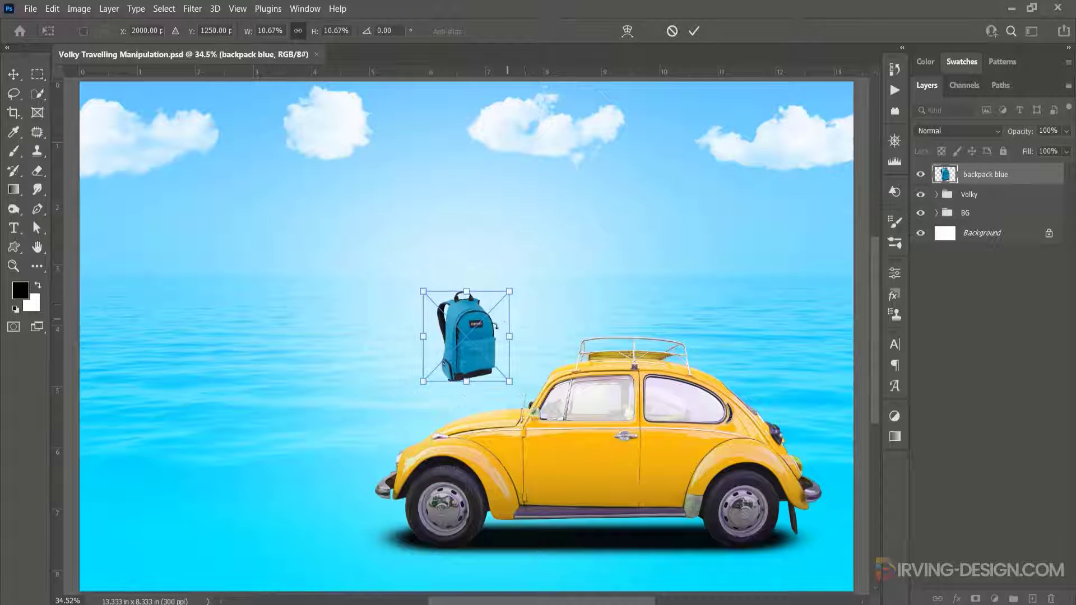
drag(494, 339, 688, 333)
drag(709, 284, 706, 292)
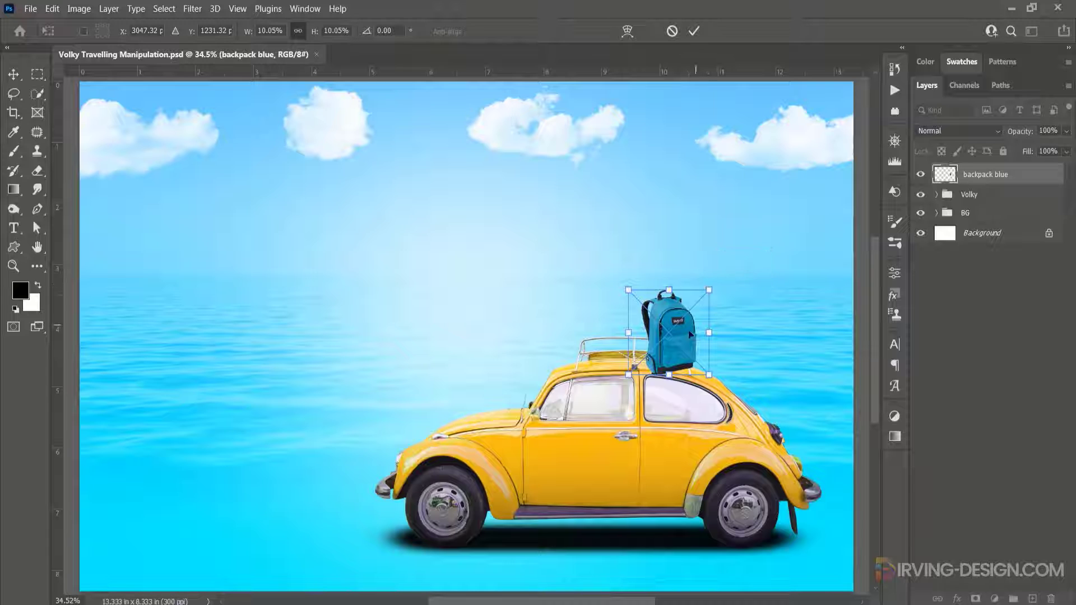
drag(685, 336, 673, 342)
click(694, 31)
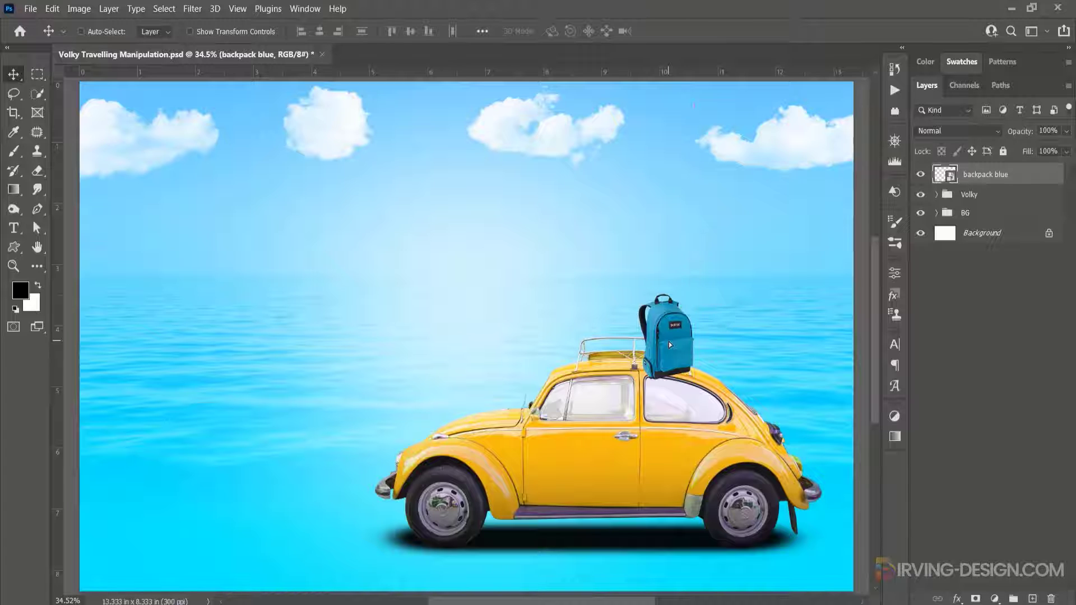
- Nudge the backpack three steps up and three steps left
key(Up)
key(Up)
key(Up)
key(Up)
key(Up)
key(Up)
key(Up)
key(Up)
key(Up)
key(Up)
key(Left)
key(Left)
key(Left)
key(Left)
key(Left)
key(Left)
key(Left)
key(Left)
key(Left)
key(Left)
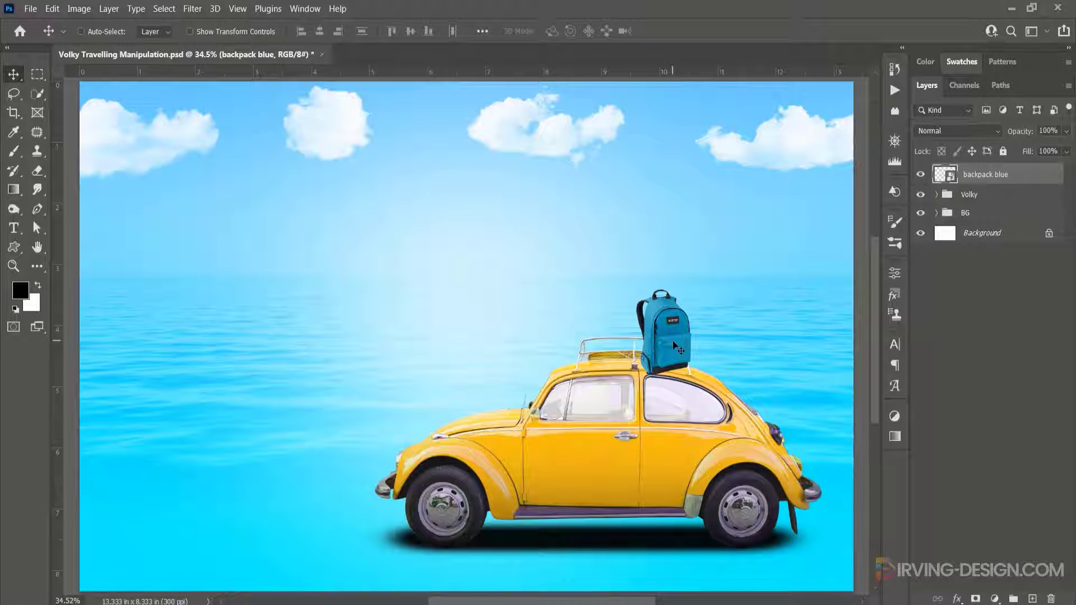
- Place the SeekPng backpack image, scale it to about 15% and set it beside the first backpack on the roof
click(417, 595)
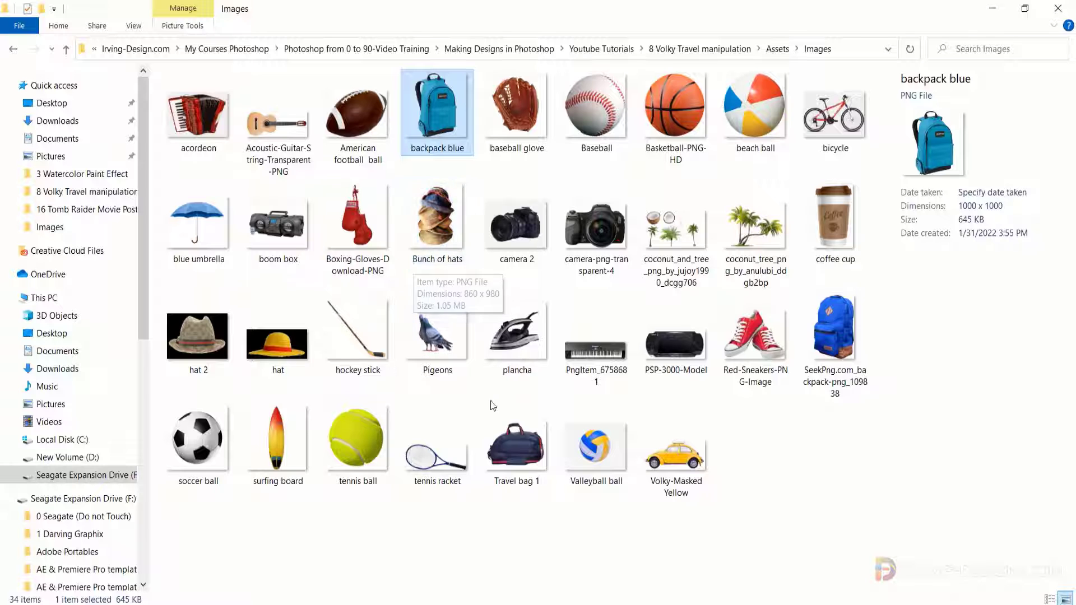
drag(816, 354, 614, 386)
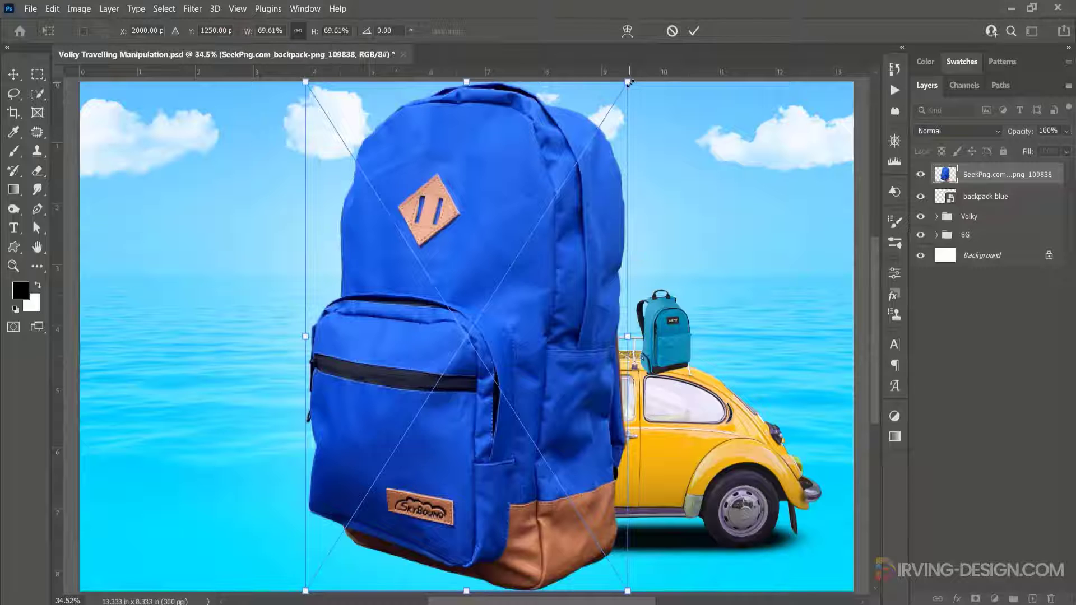
drag(627, 82, 511, 280)
drag(513, 335, 624, 328)
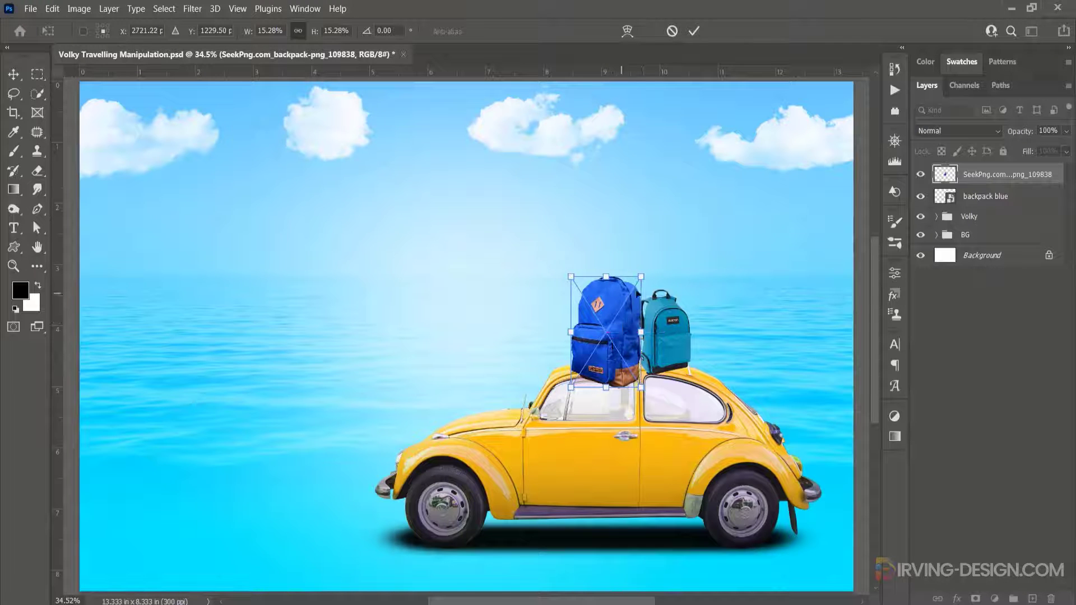
drag(642, 275, 636, 284)
key(Return)
drag(607, 335, 613, 334)
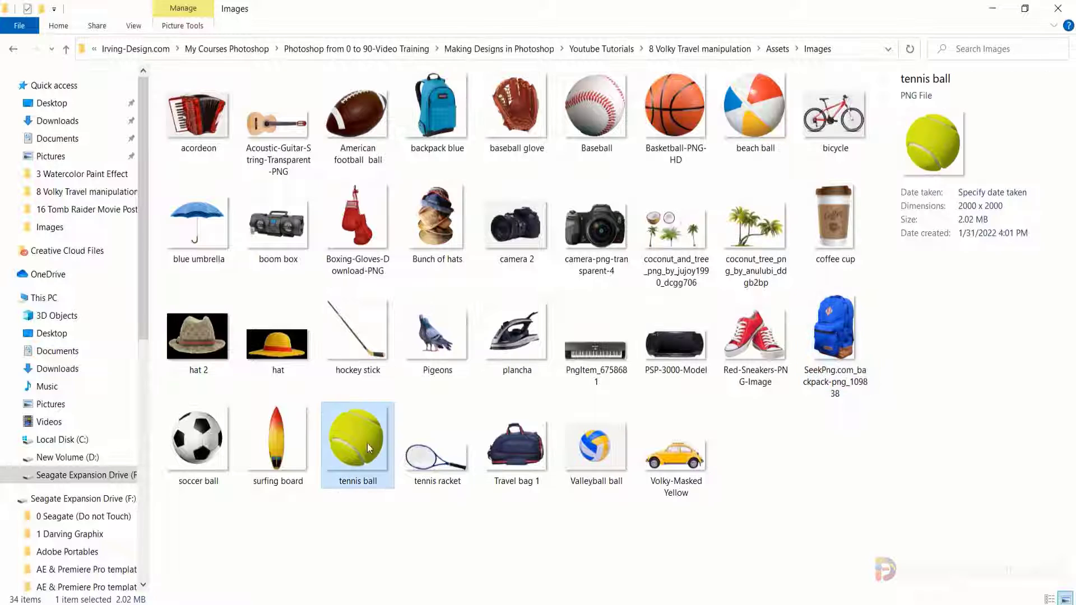
- Place the tennis ball image, scale it to about 2% and set it at the front of the roof
drag(368, 442, 587, 382)
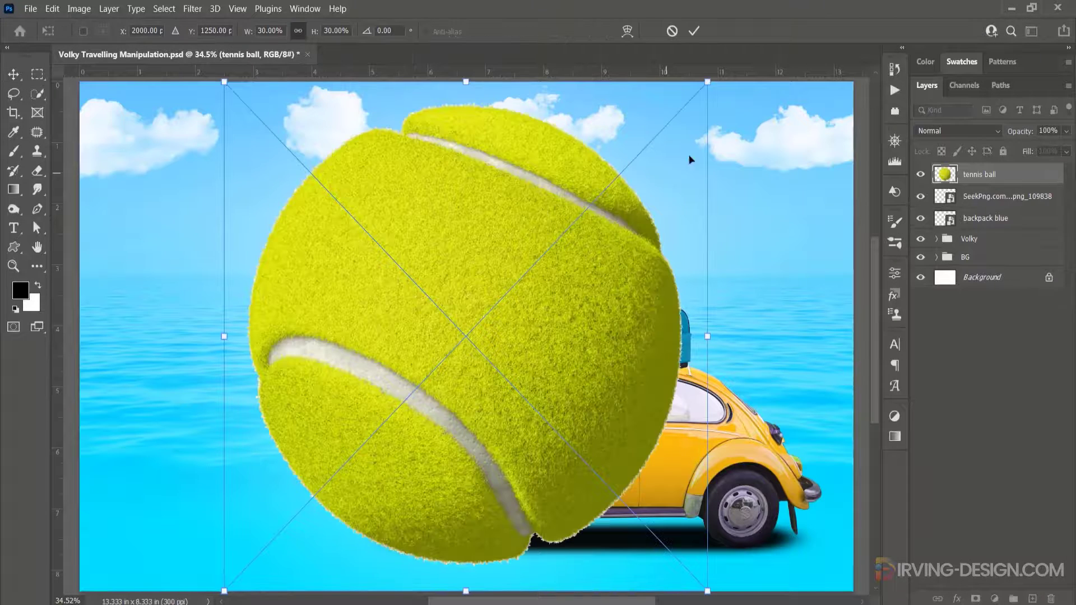
drag(701, 86, 592, 345)
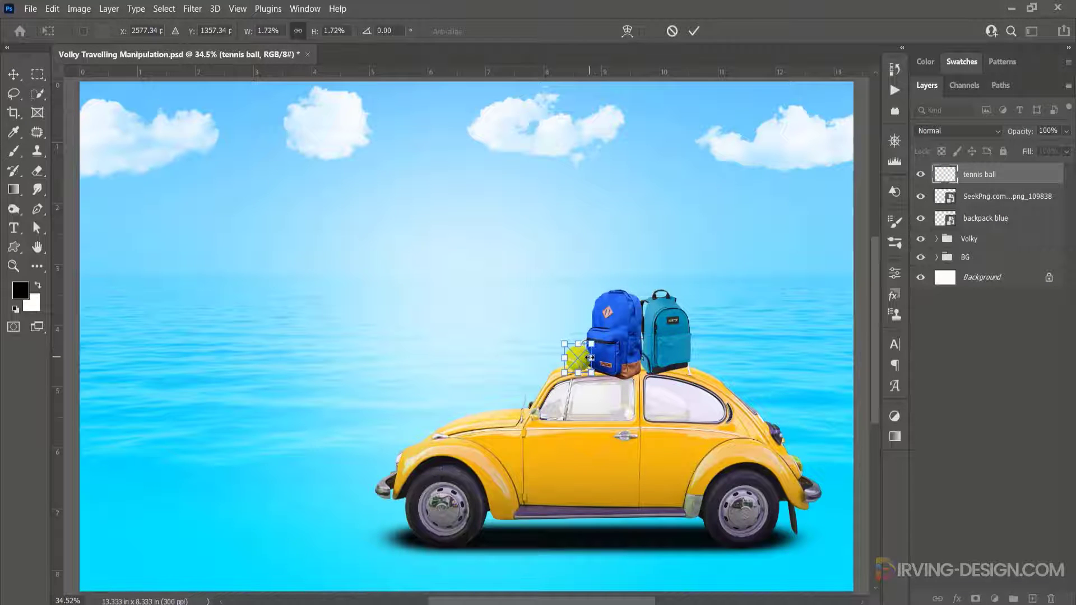
key(Return)
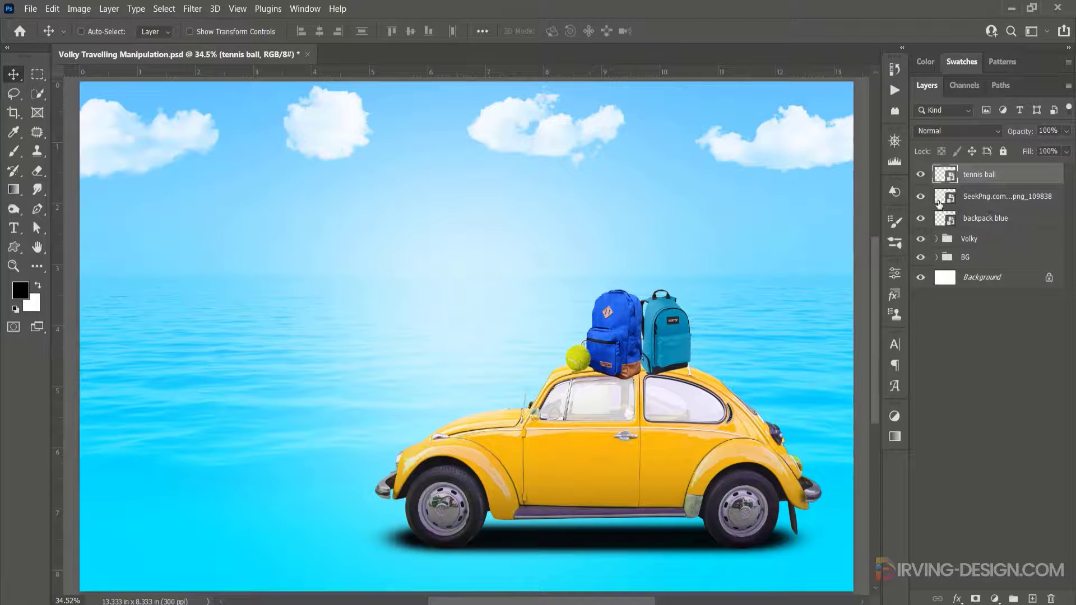
- Rename the SeekPng backpack layer as Bckpack blue
click(920, 196)
click(920, 196)
click(921, 197)
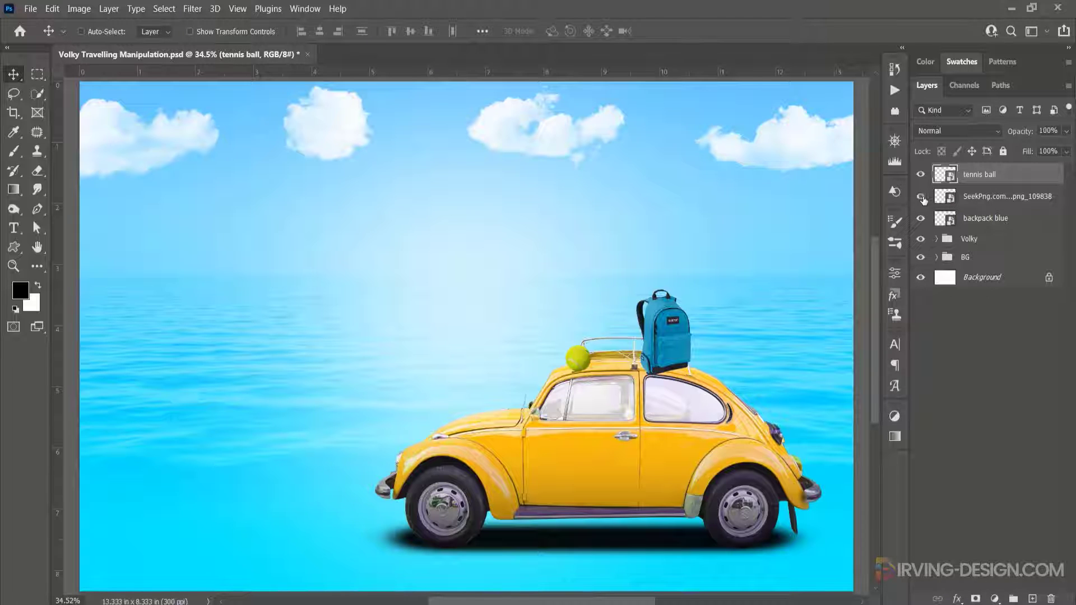
click(921, 197)
double_click(972, 196)
text(Backpack blue)
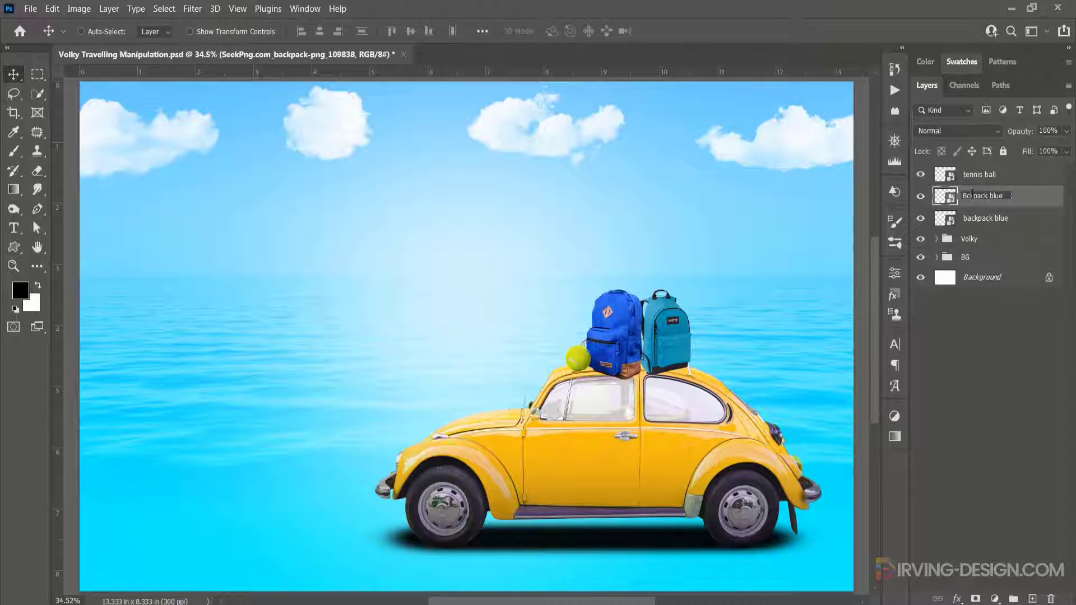
key(Return)
- Rename the original backpack blue layer as backpack teal
click(920, 218)
click(920, 218)
double_click(986, 218)
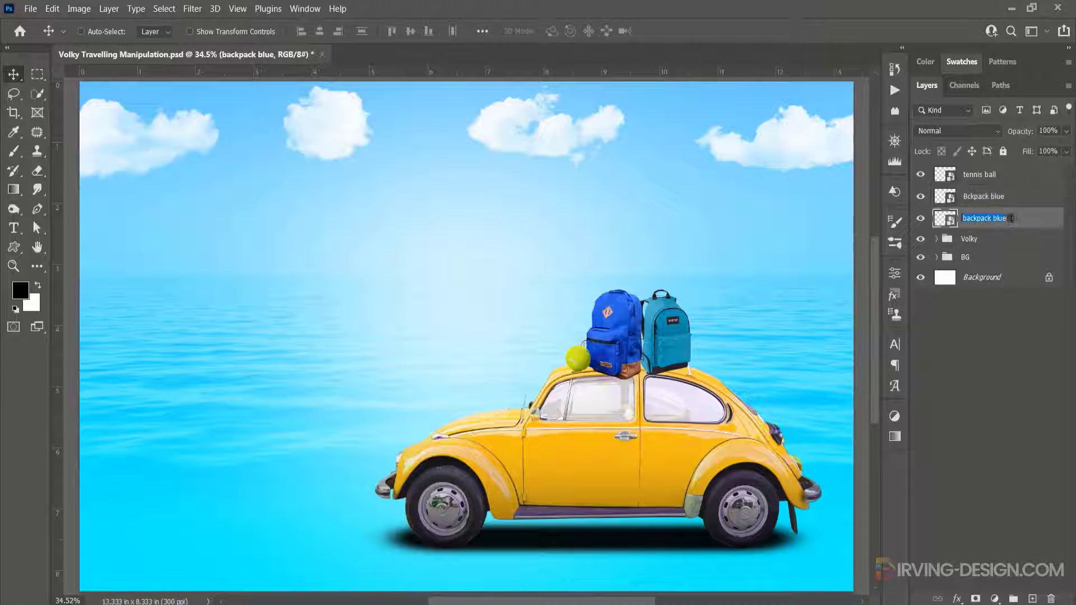
text(teal)
key(Return)
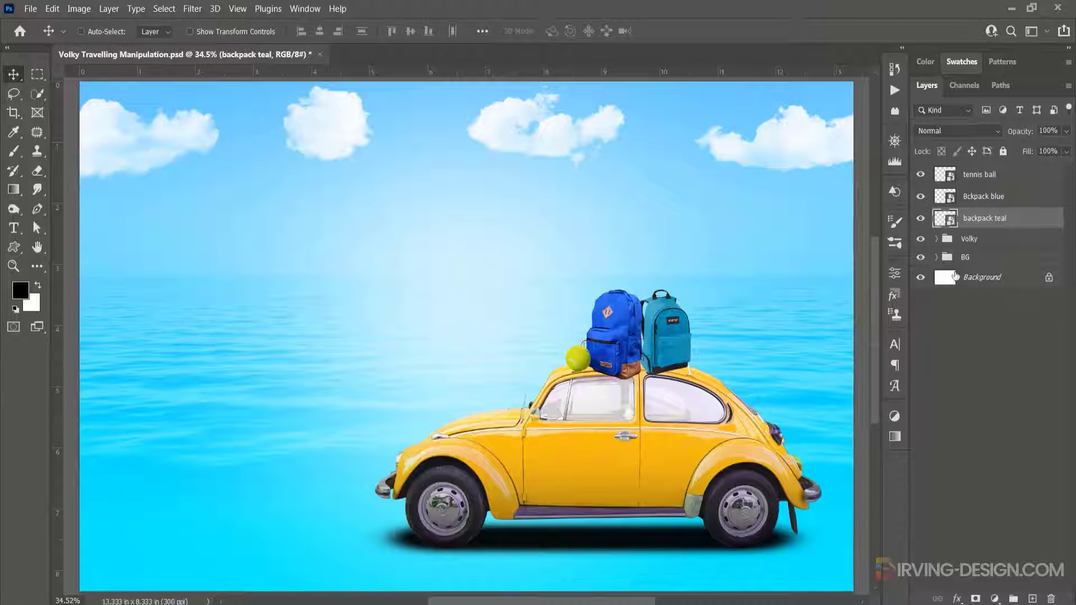
- Move the tennis ball slightly and move its layer beneath both backpack layers
click(613, 354)
click(665, 343)
click(642, 370)
click(585, 365)
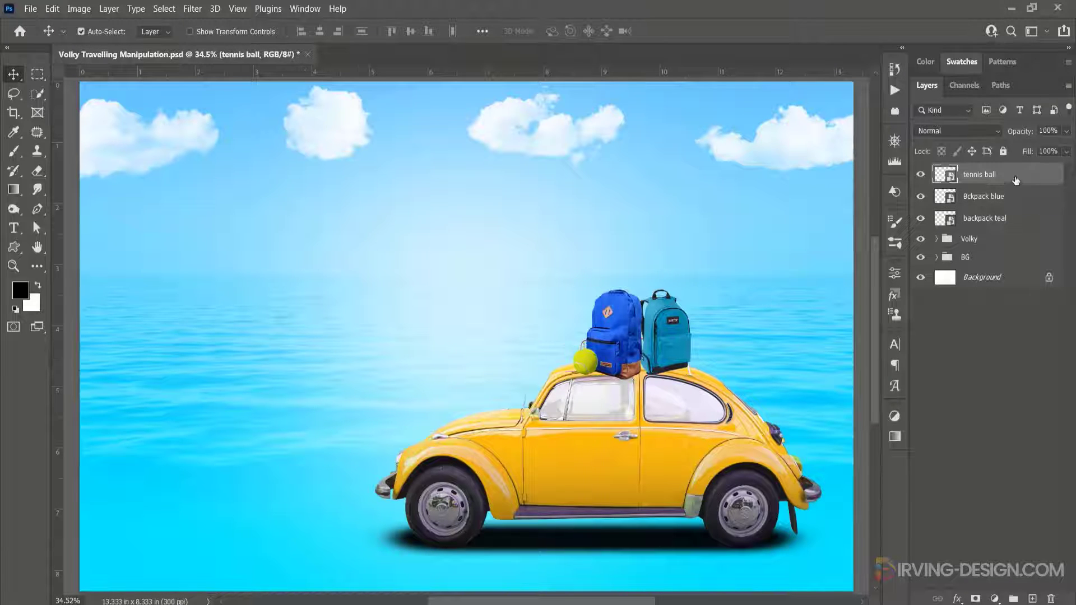
drag(1014, 180, 1011, 221)
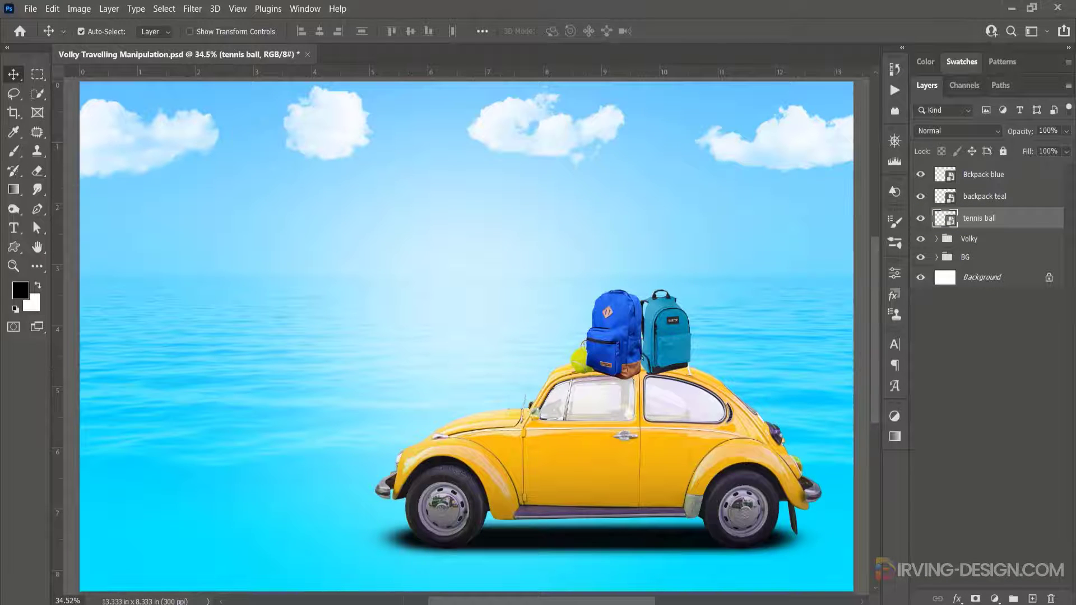
- Place the beach ball image and scale it down near the backpacks on the roof
click(393, 604)
drag(759, 107, 572, 375)
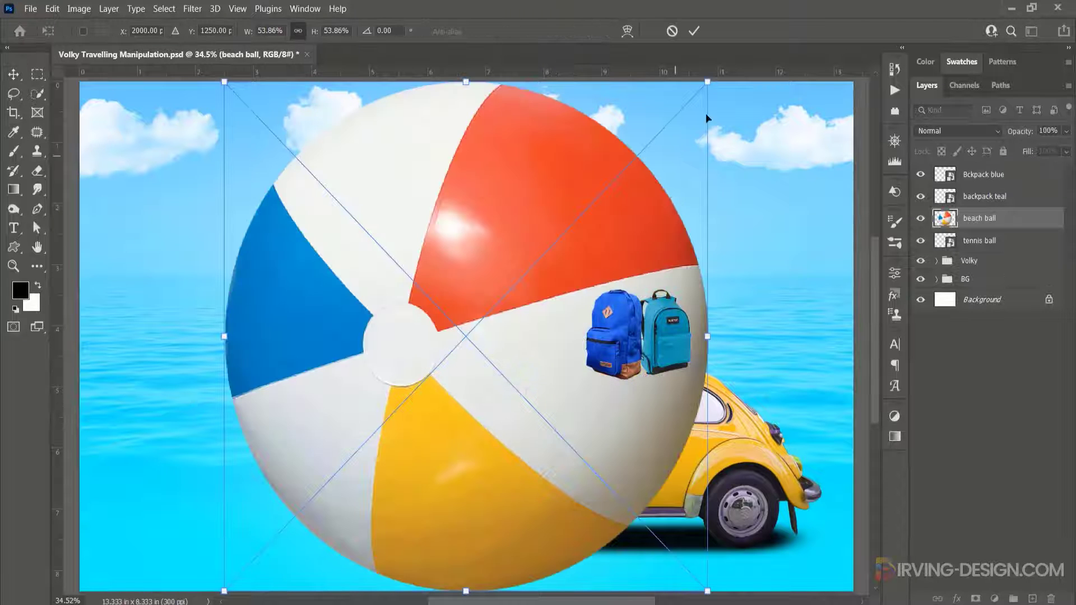
drag(707, 81, 566, 321)
click(693, 31)
- Position the beach ball behind the backpacks and move its layer beneath the tennis ball layer
scroll(597, 337, up, 5)
drag(541, 332, 523, 317)
drag(999, 219, 1001, 246)
drag(493, 295, 493, 297)
click(519, 342)
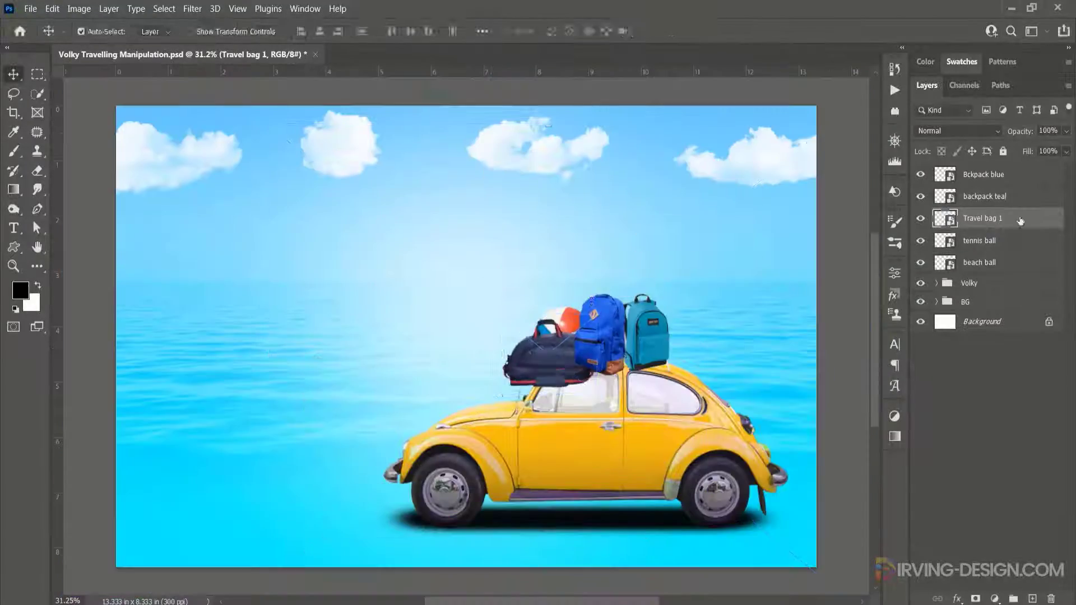
- Add the bunch of hats and the surfboard to the roof pile and rearrange their layers beneath the backpacks
drag(1008, 217, 997, 251)
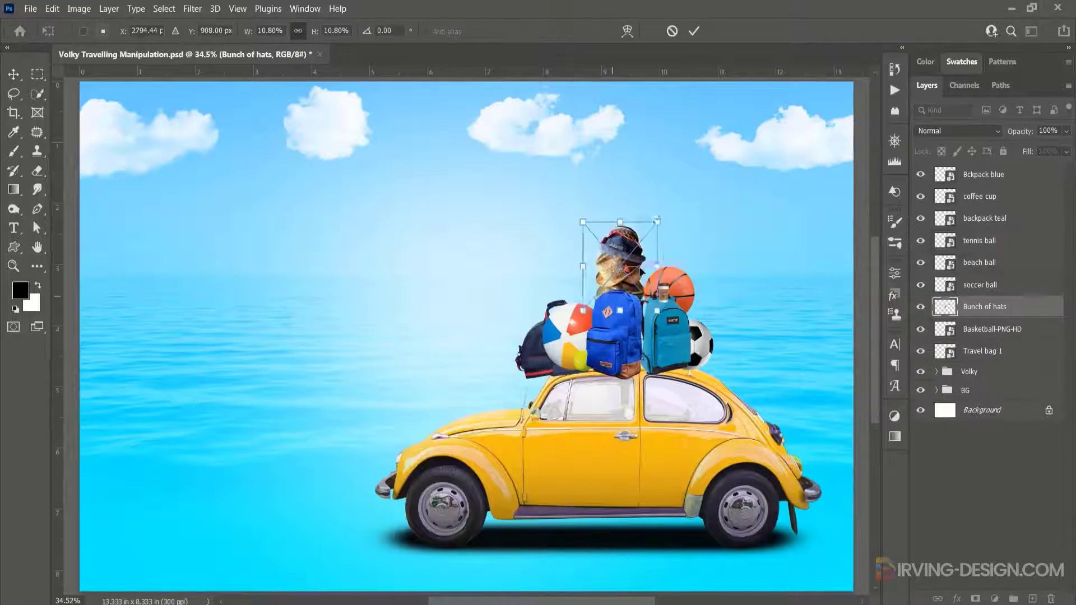
key(Return)
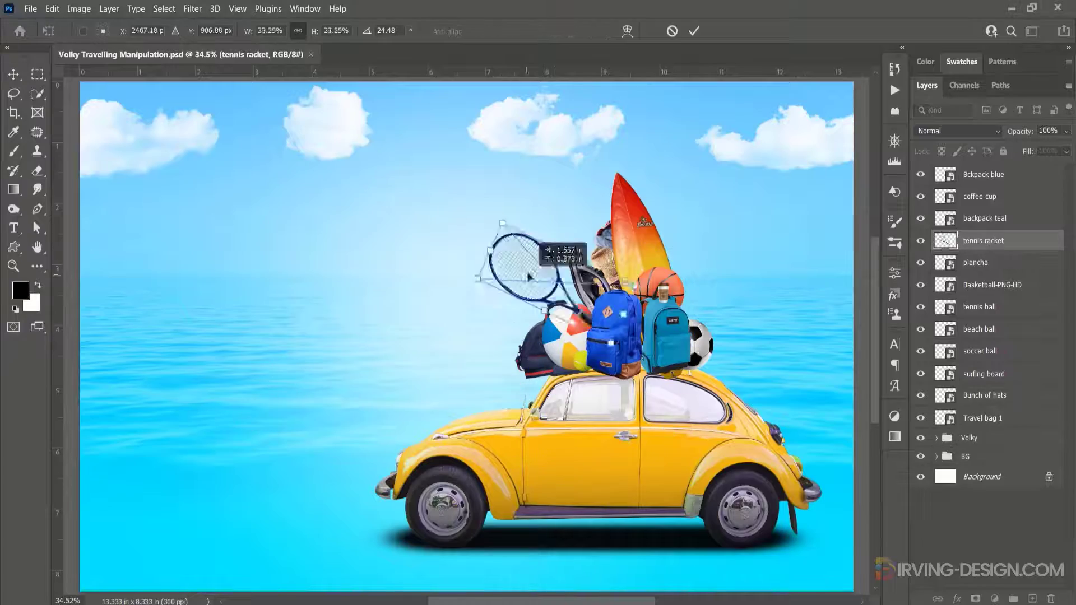
key(Return)
drag(987, 240, 1010, 318)
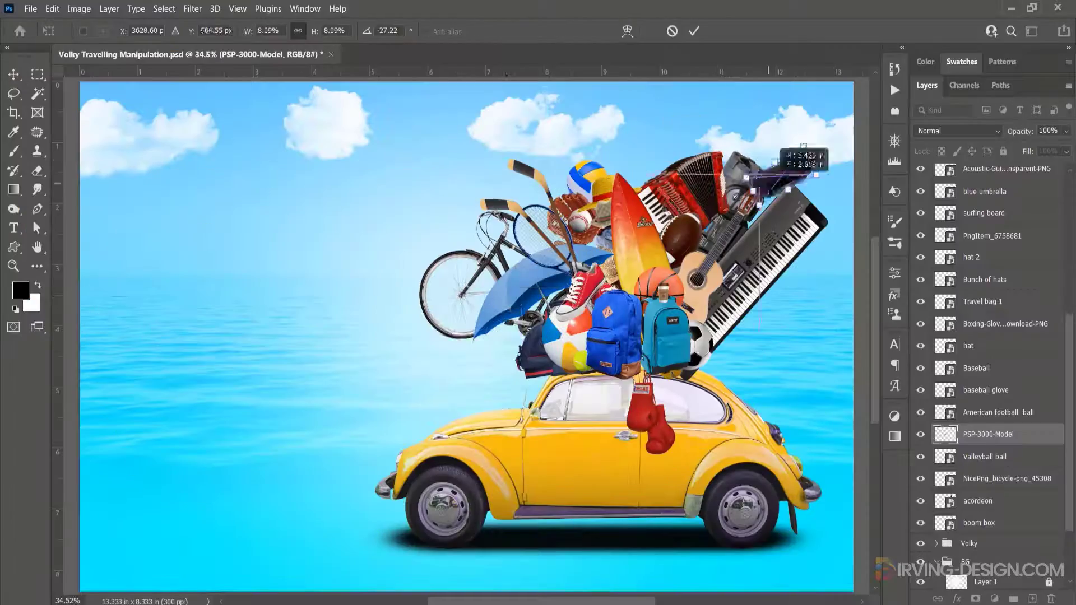
- Place the pigeon image and position it on top of the luggage pile
drag(768, 183, 774, 182)
key(Return)
drag(775, 182, 697, 373)
key(ctrl+t)
key(Return)
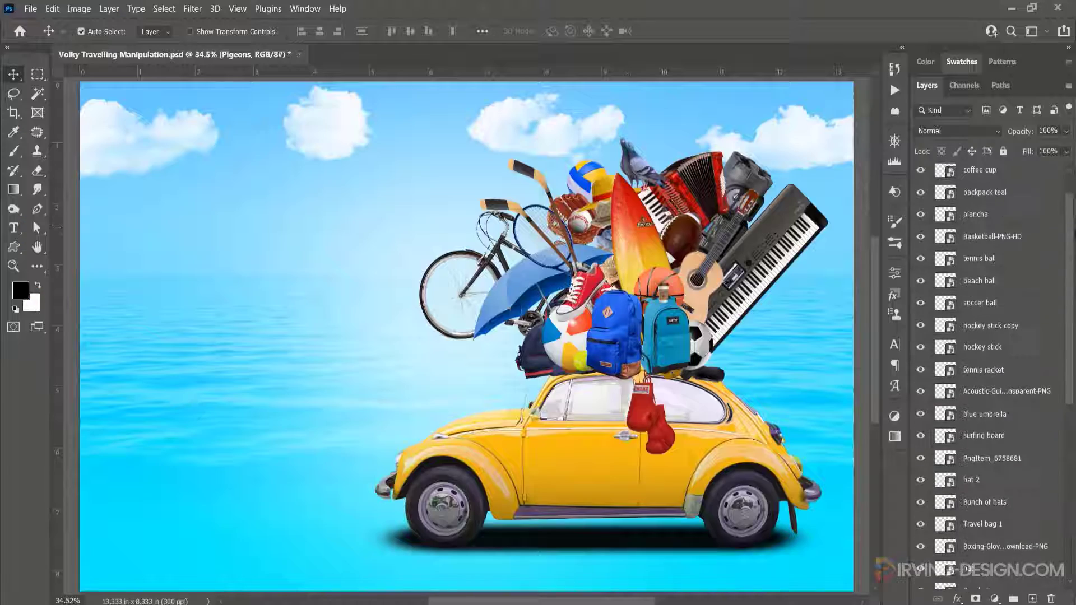
- Group all the luggage item layers together and name the group Travelling Things
scroll(990, 376, up, 3)
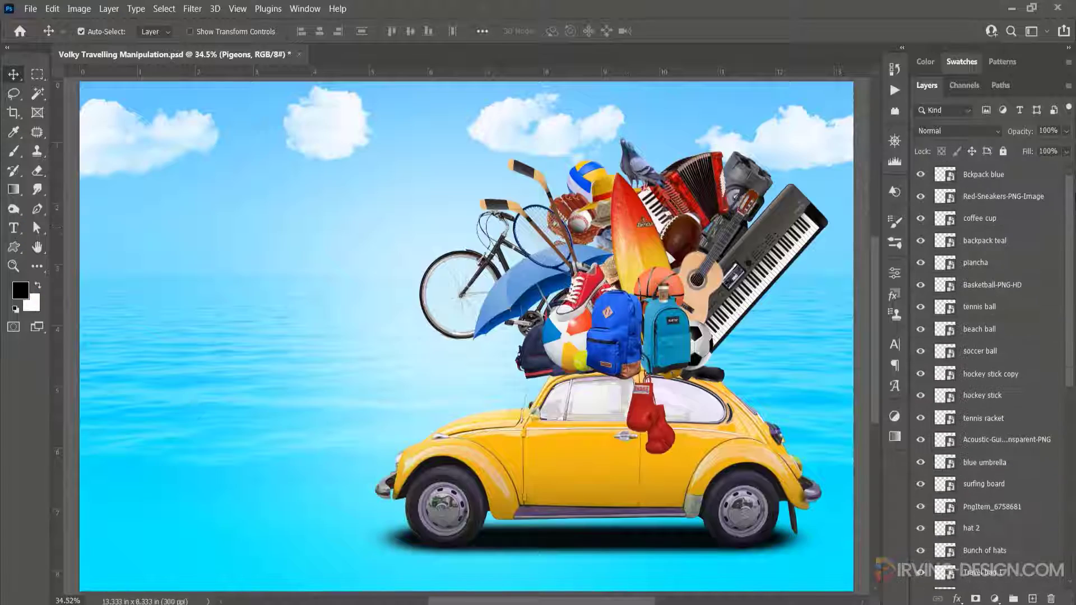
click(1007, 178)
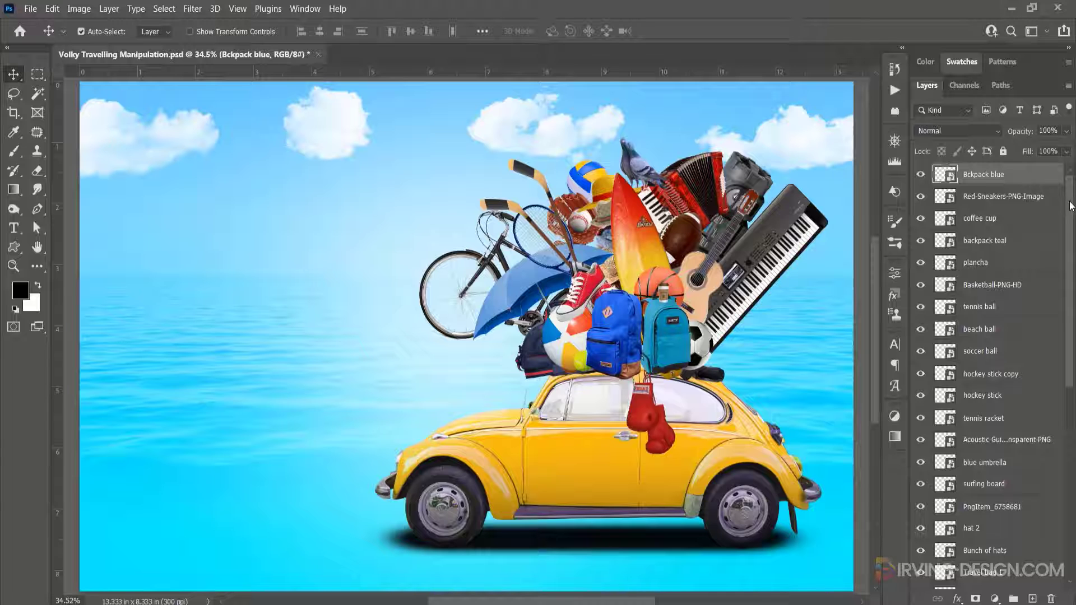
drag(1070, 206, 1063, 439)
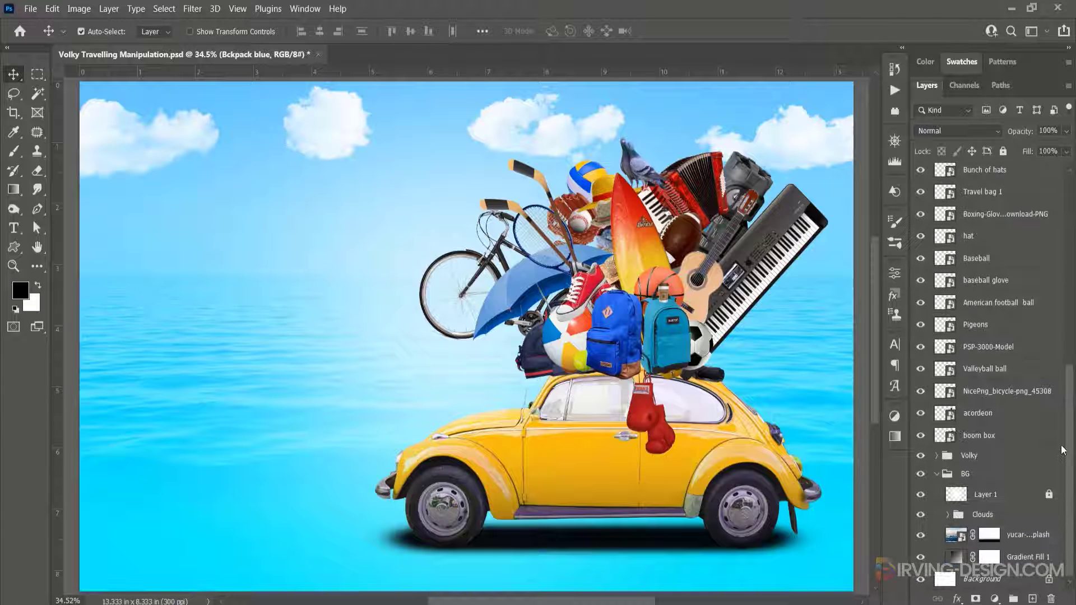
shift+click(1012, 440)
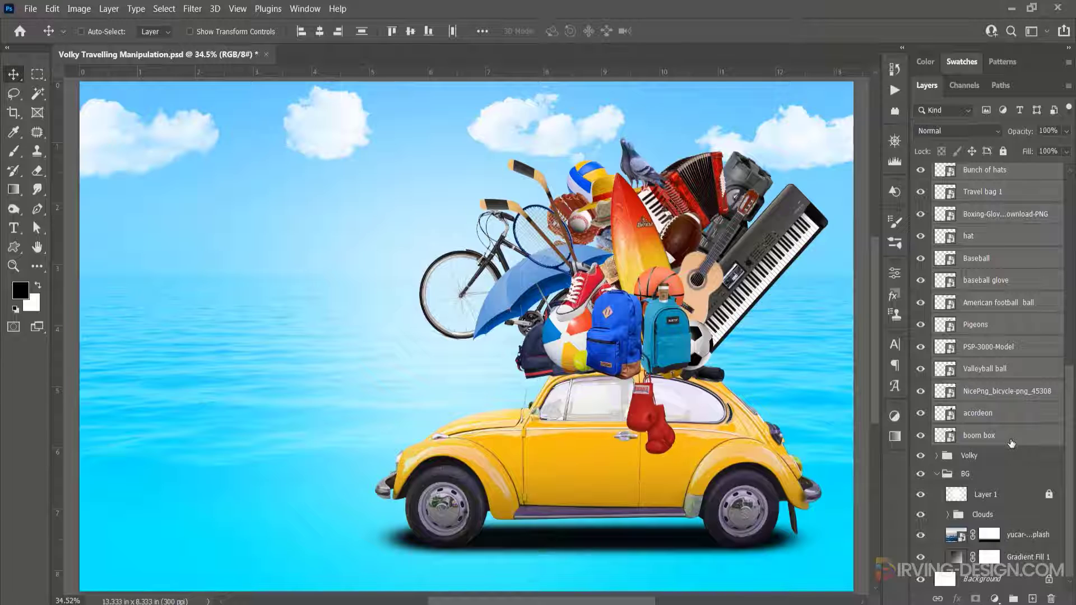
key(ctrl+g)
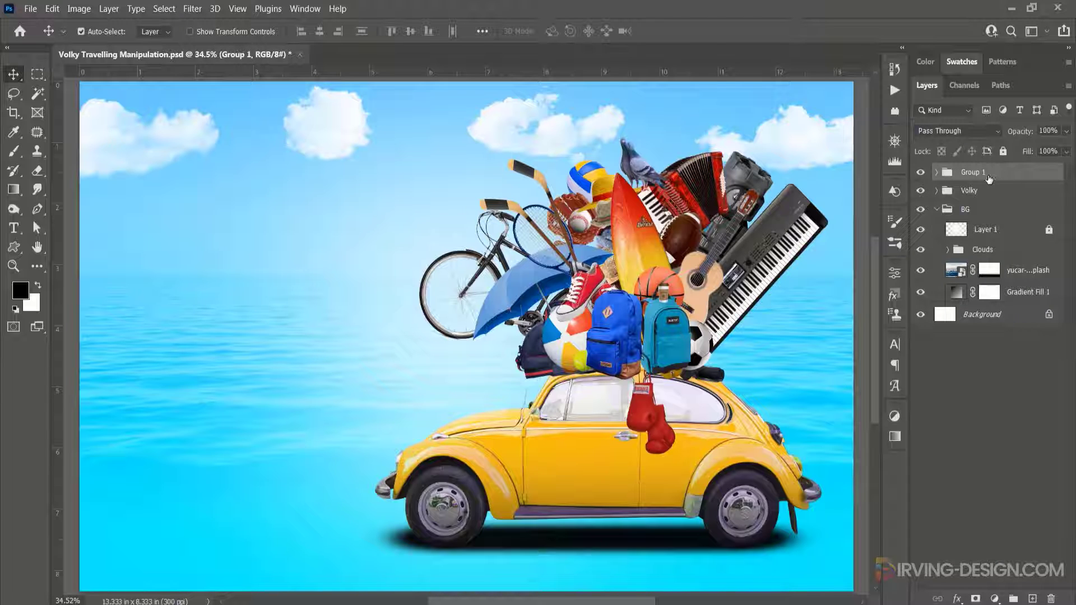
double_click(981, 173)
key(Return)
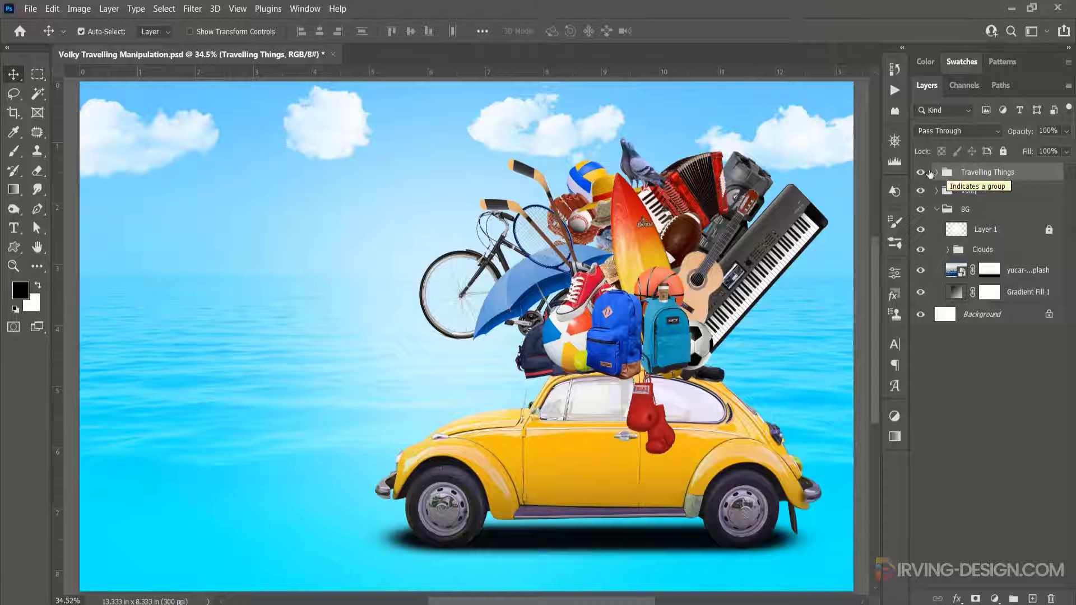
- Toggle the Travelling Things group's visibility to compare the scene with and without it
click(922, 172)
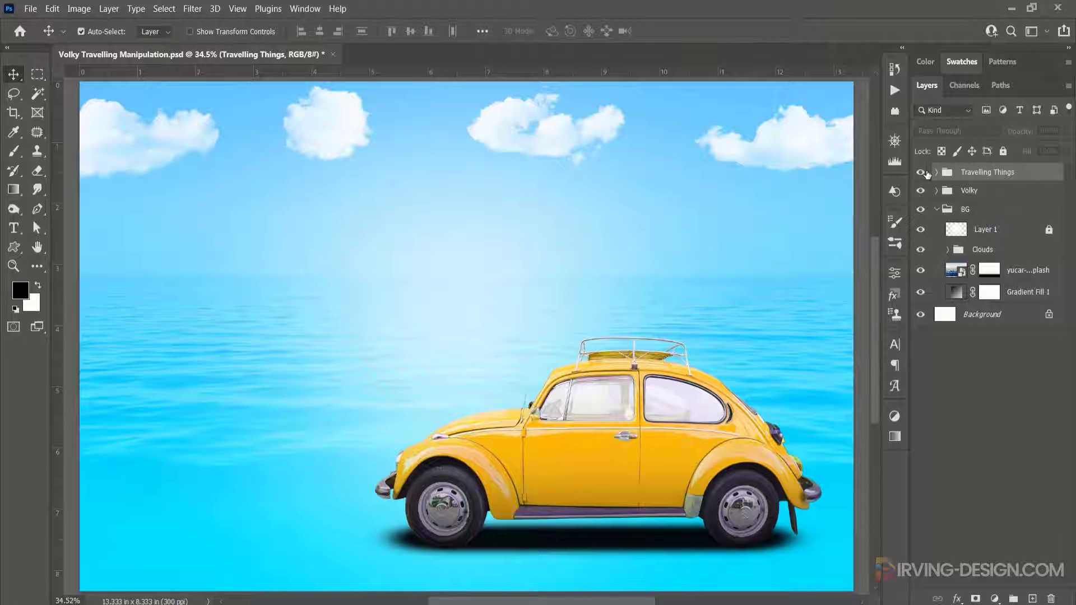
click(924, 173)
click(924, 173)
click(922, 172)
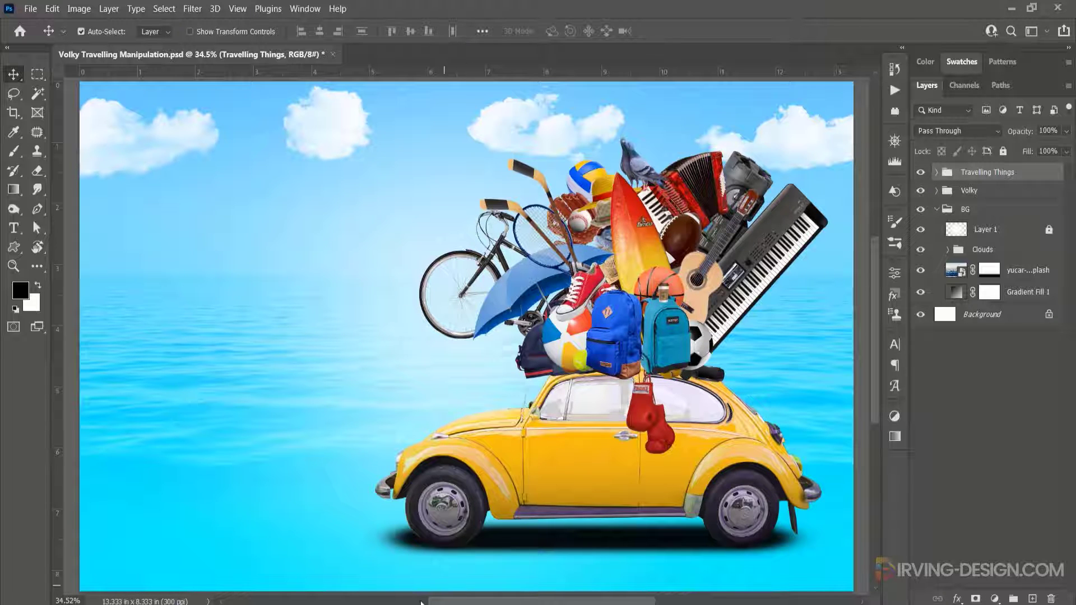
- Open the coconut_and_tree PNG, lasso the middle palm tree and bring it into the Volky document
click(338, 577)
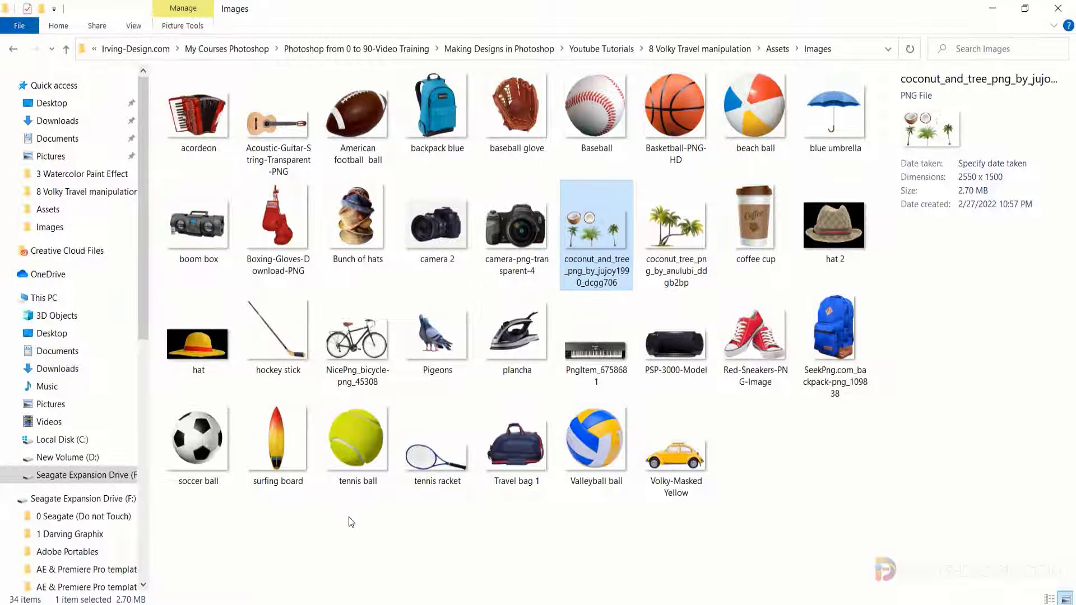
drag(598, 228, 743, 19)
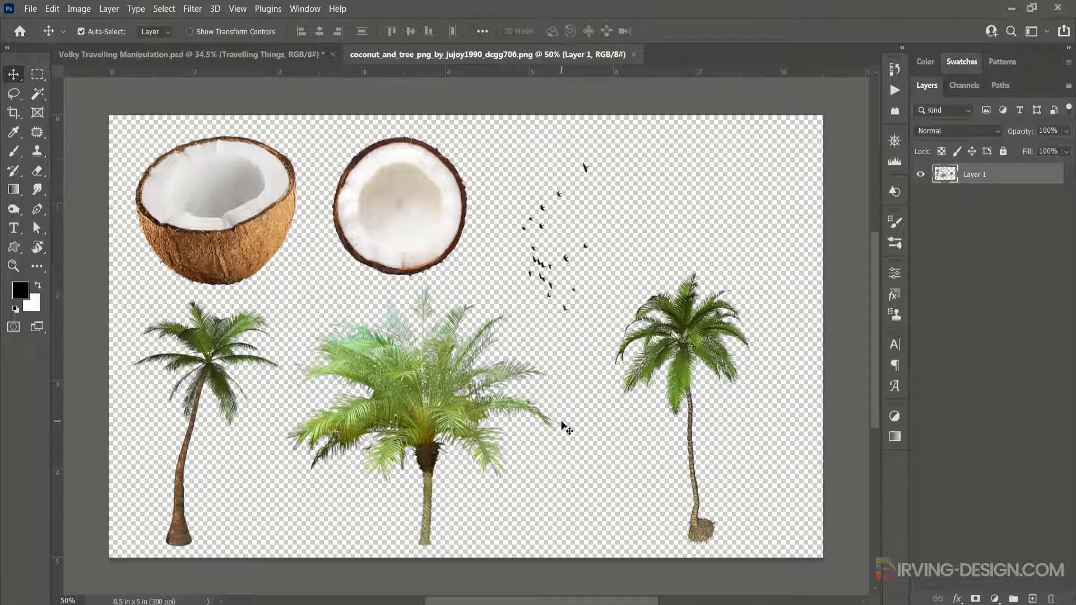
key(l)
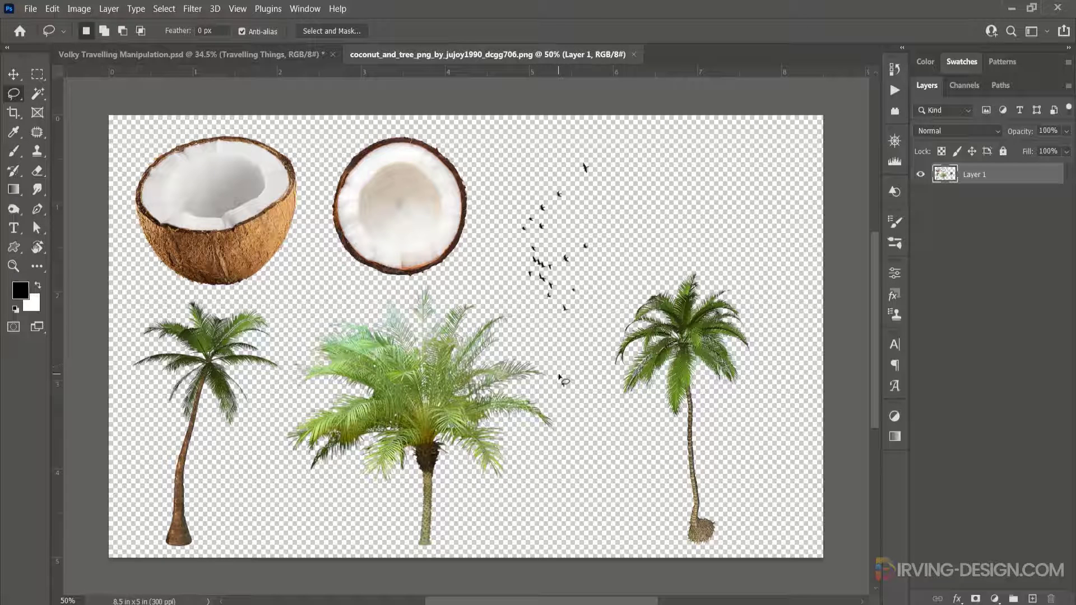
mouse_move(558, 373)
mouse_down()
mouse_move(525, 311)
mouse_move(460, 289)
mouse_move(360, 304)
mouse_move(308, 331)
mouse_move(287, 365)
mouse_move(280, 458)
mouse_move(346, 546)
mouse_up()
mouse_move(405, 560)
mouse_down()
mouse_move(452, 564)
mouse_move(561, 507)
mouse_move(584, 464)
mouse_move(559, 367)
mouse_up()
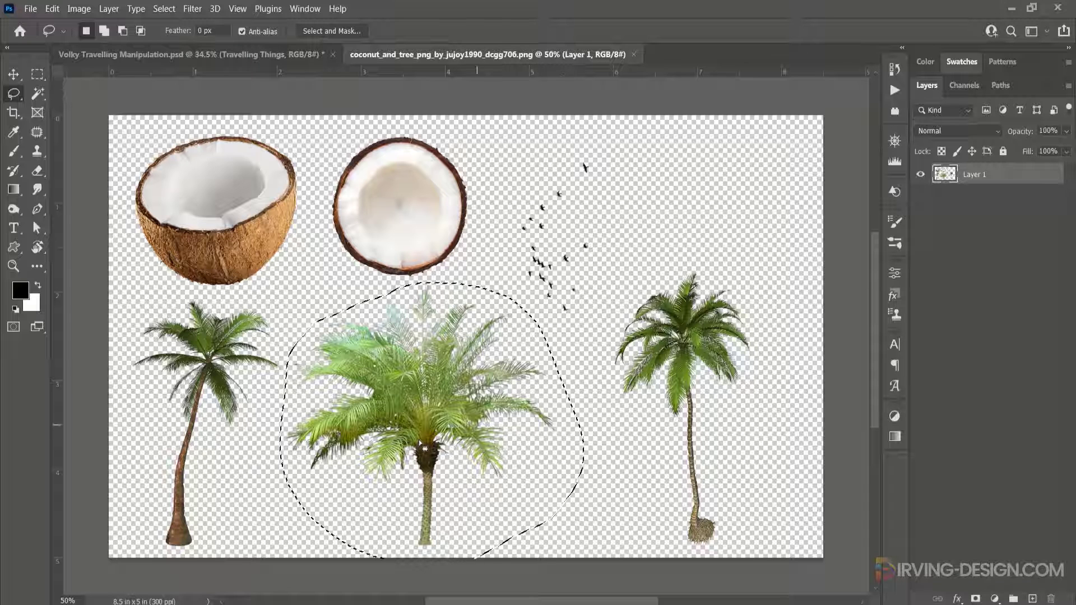
drag(417, 438, 401, 374)
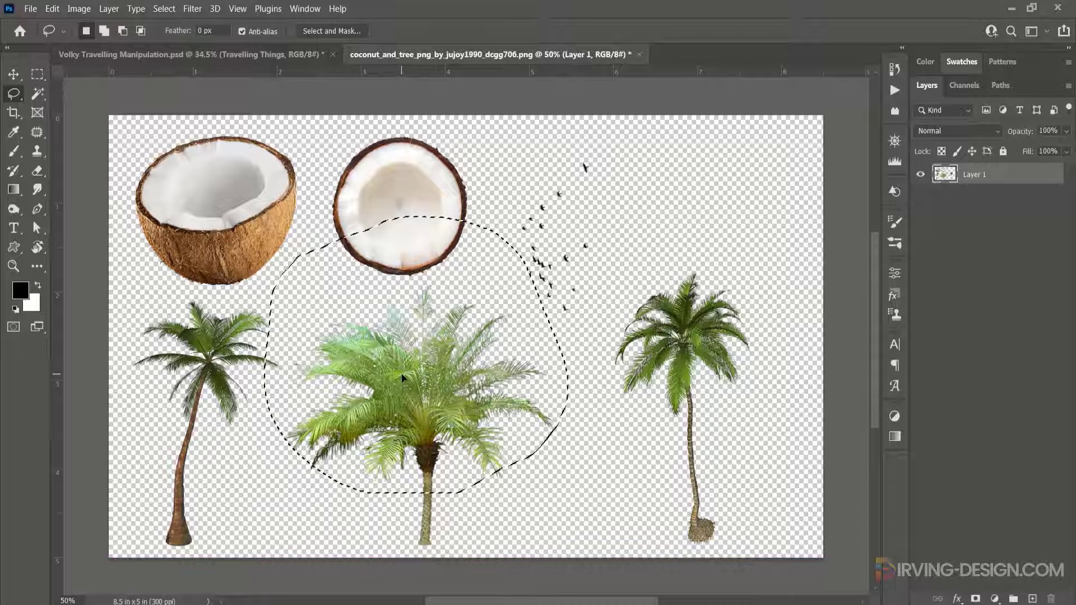
key(ctrl+z)
mouse_move(424, 438)
mouse_down()
mouse_move(337, 185)
mouse_move(273, 54)
mouse_move(415, 255)
mouse_move(458, 274)
mouse_up()
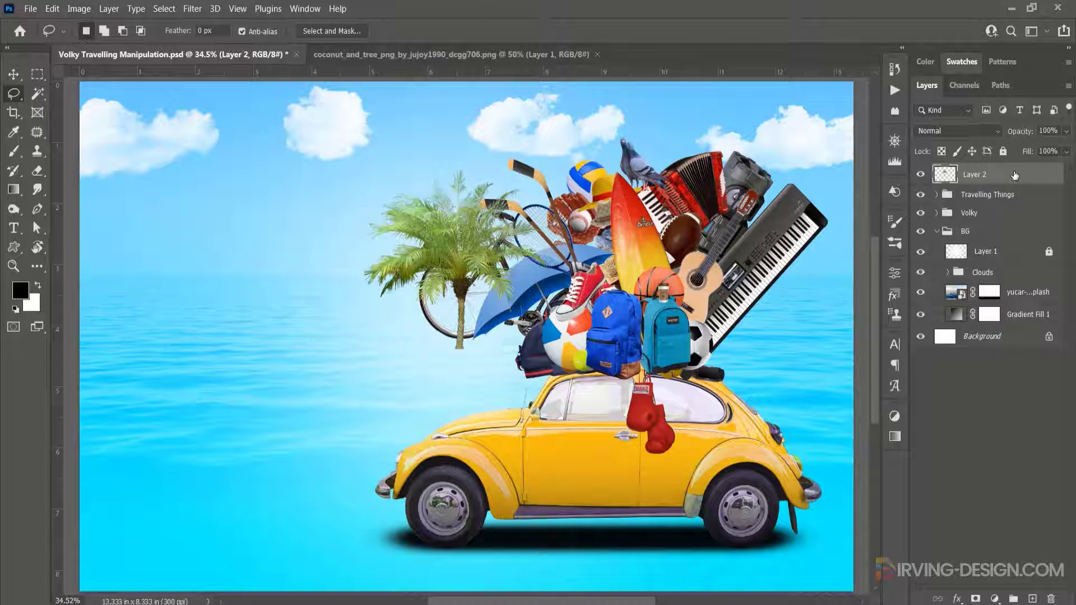
- Move the palm tree layer beneath the Volky group and put it in a new group named Palm trees
click(937, 231)
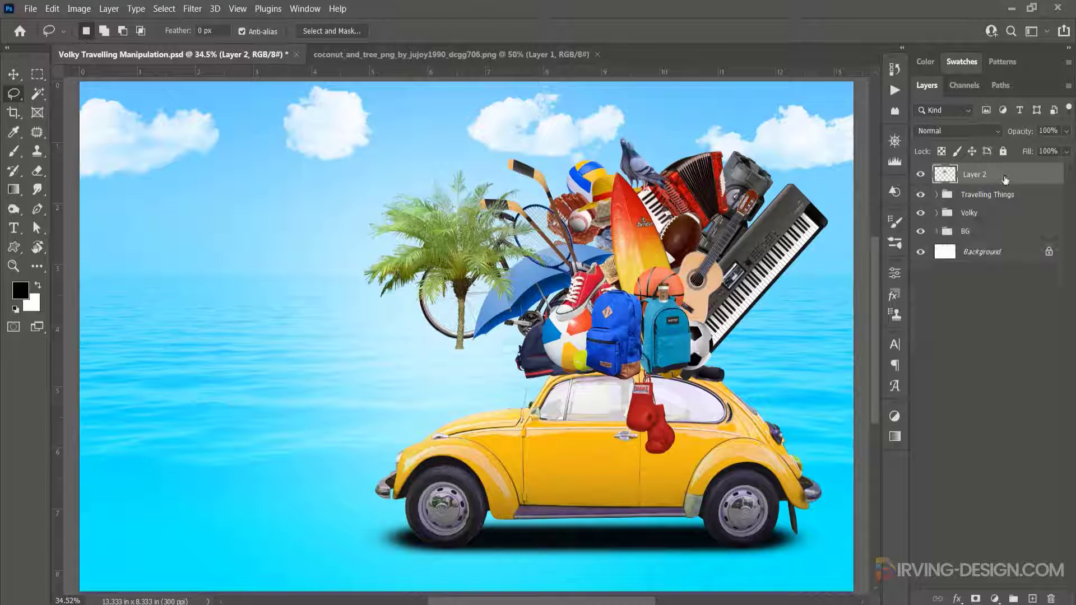
drag(1005, 180, 1008, 224)
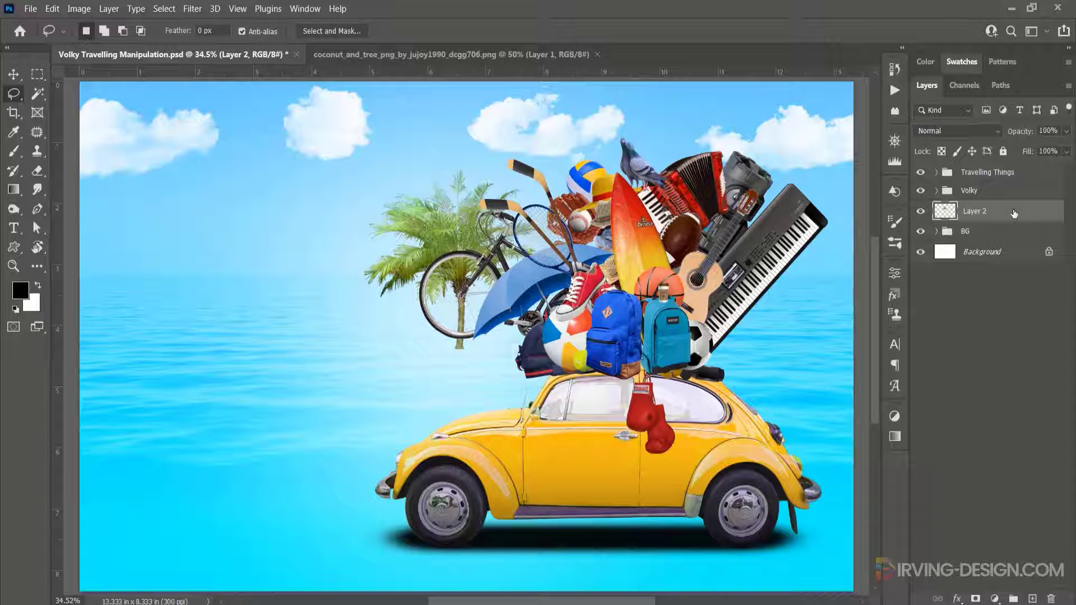
click(1013, 597)
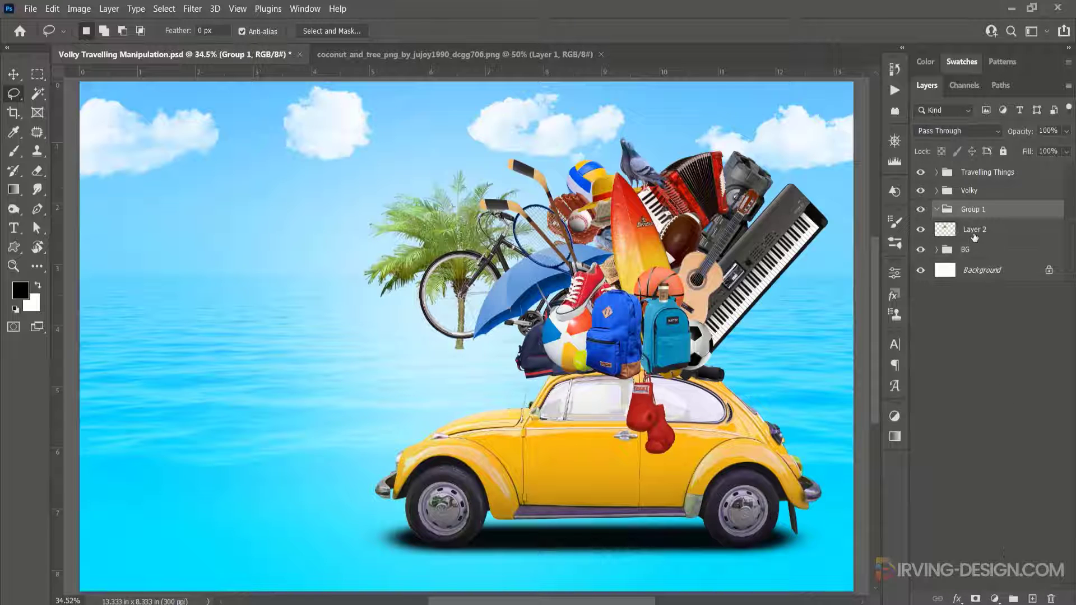
double_click(973, 210)
text(Palm trees)
key(Return)
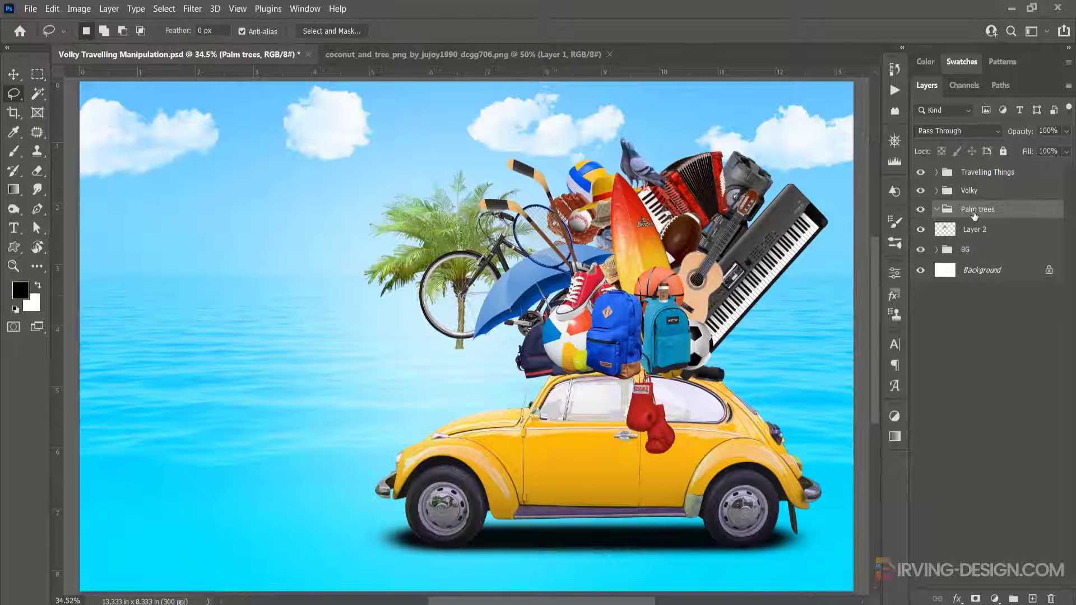
- Convert the palm tree layer to a smart object
right_click(1022, 237)
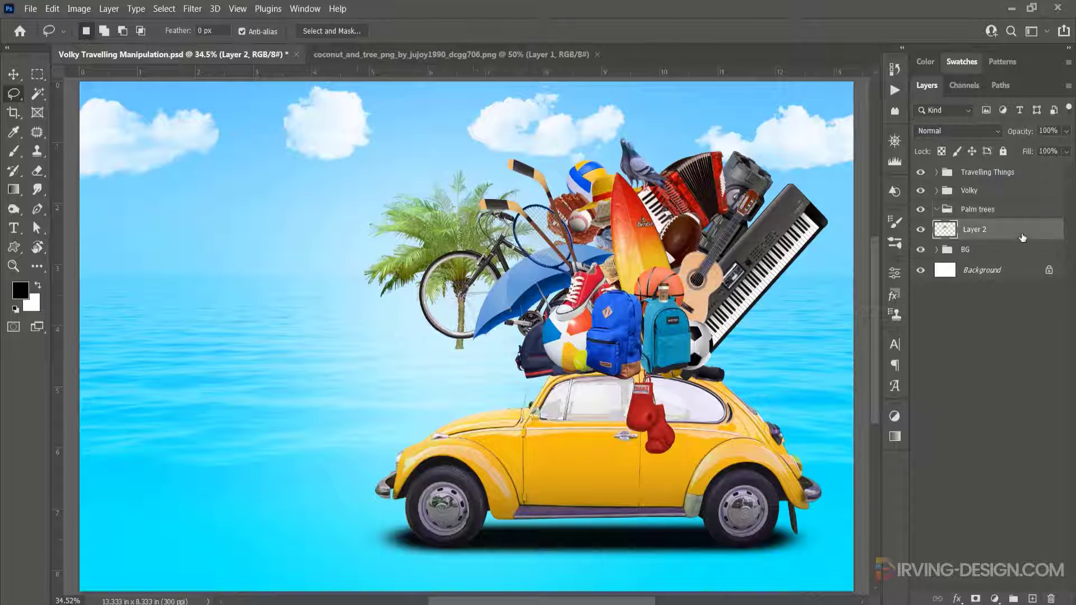
click(884, 212)
drag(993, 211, 991, 215)
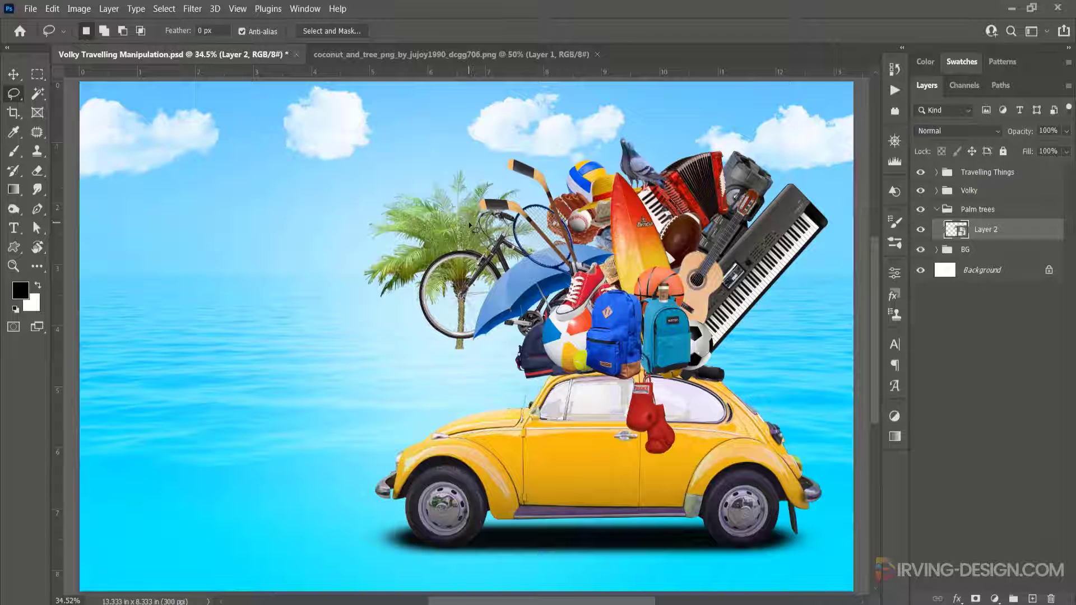
- Rotate the palm tree about -60°, scale it to about 51% and tuck it behind the luggage at the roof's rear
key(v)
drag(470, 225, 463, 230)
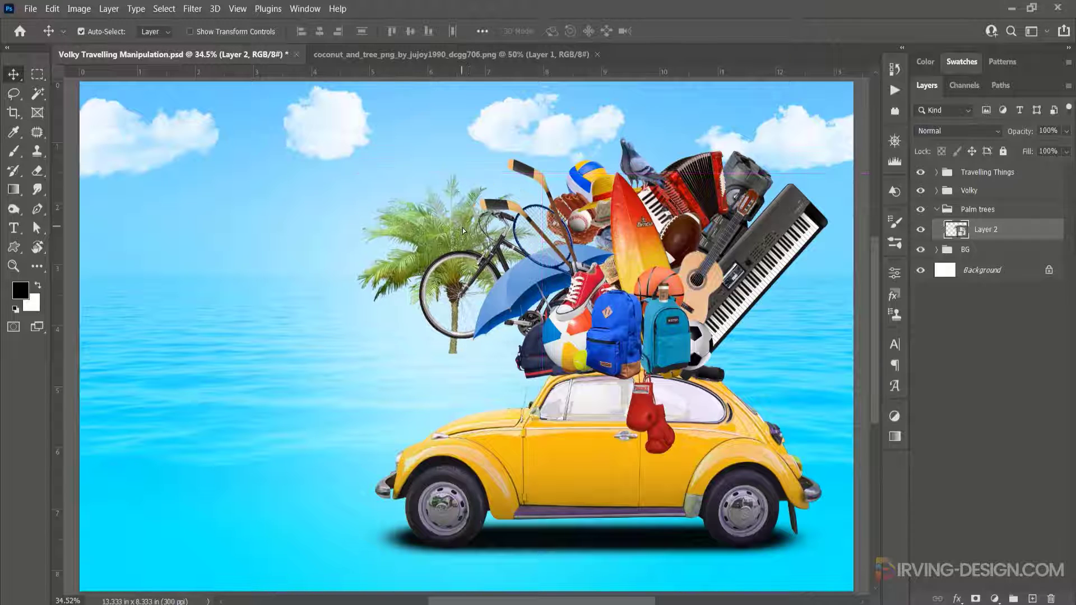
key(ctrl)
key(ctrl+t)
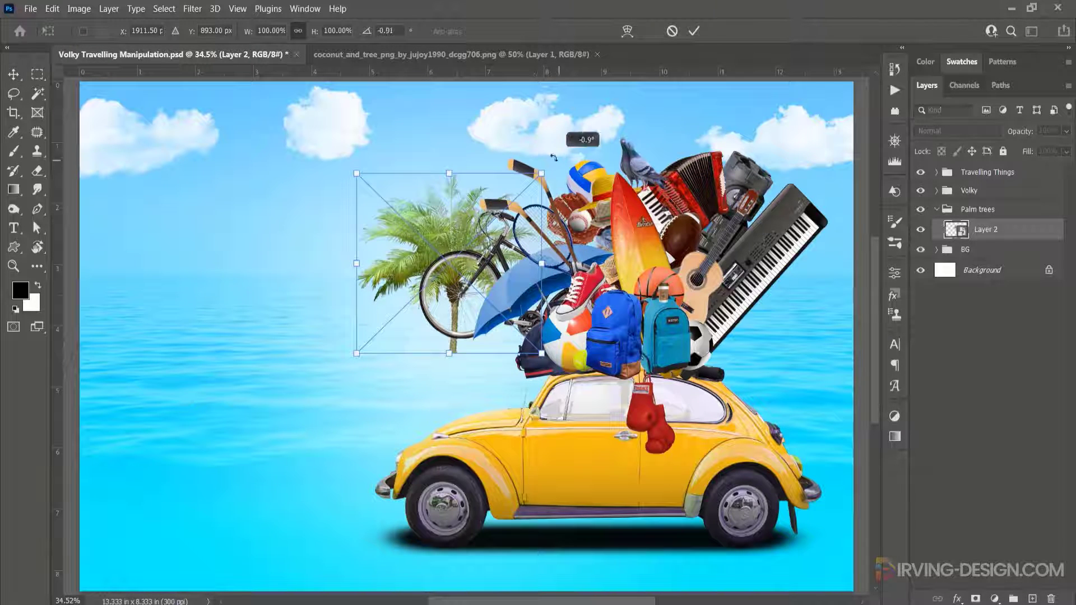
drag(546, 155, 475, 143)
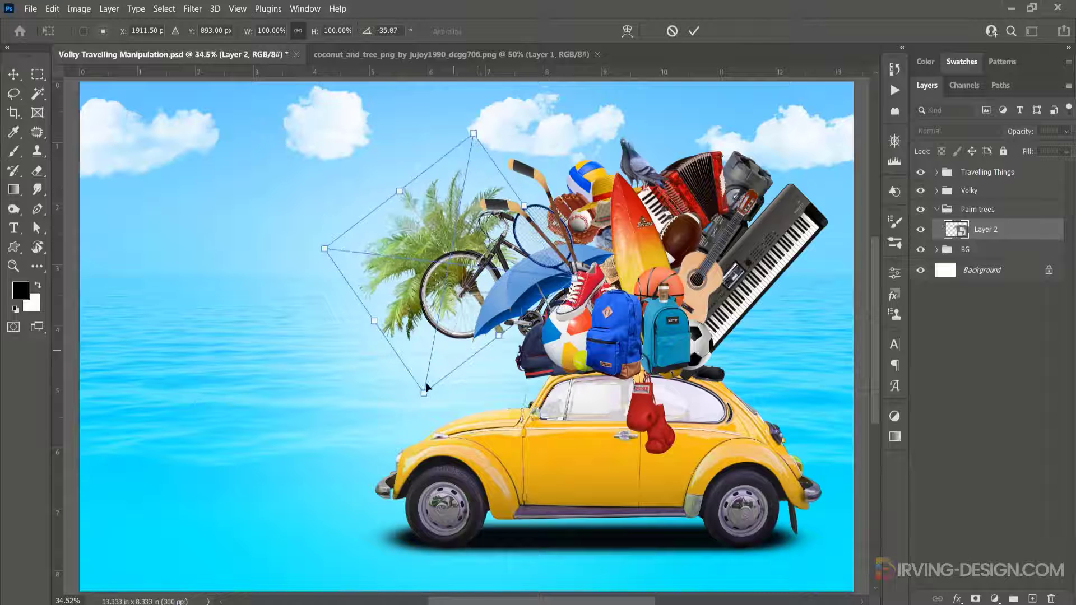
drag(424, 392, 442, 330)
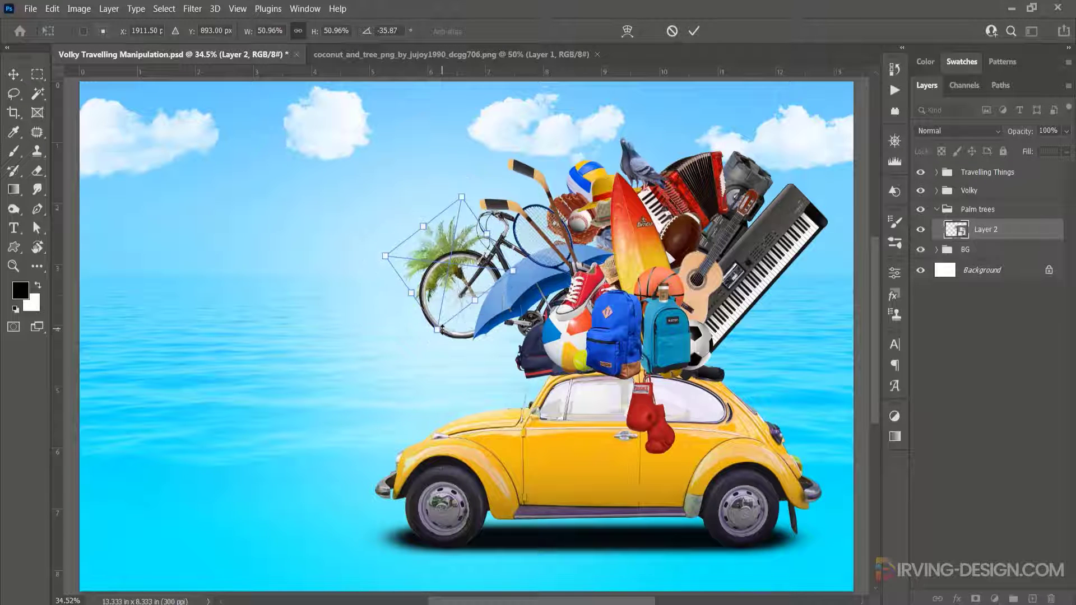
drag(439, 275, 509, 348)
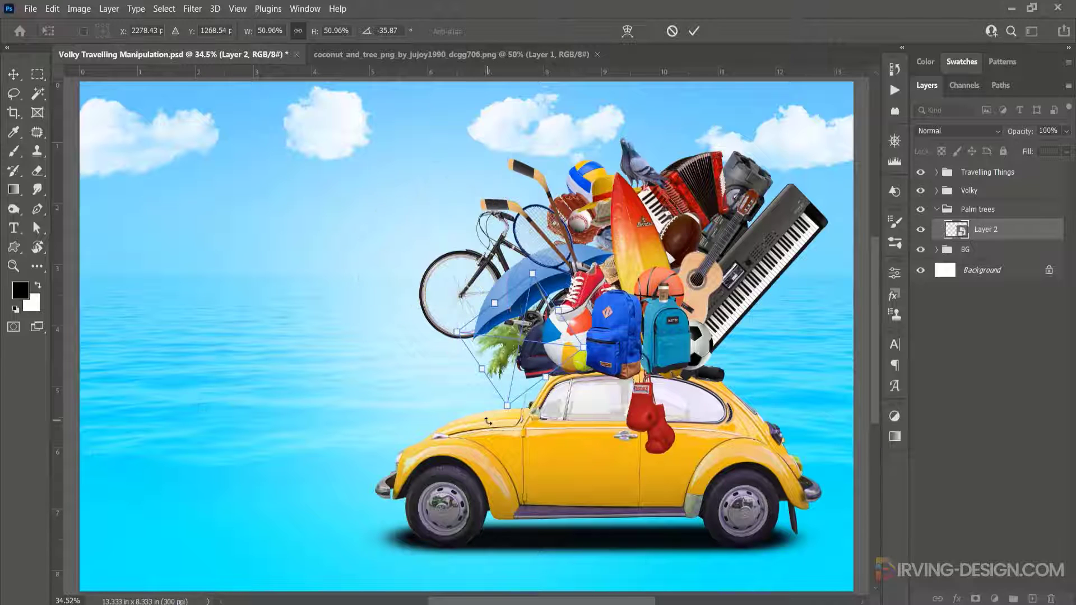
drag(490, 422, 525, 433)
drag(521, 345, 503, 353)
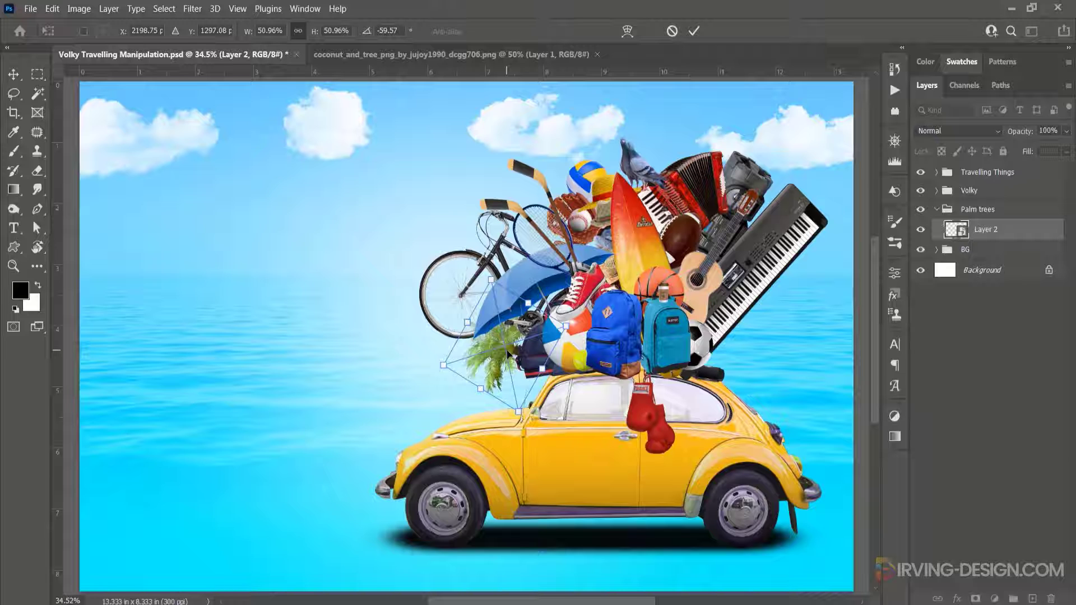
key(Return)
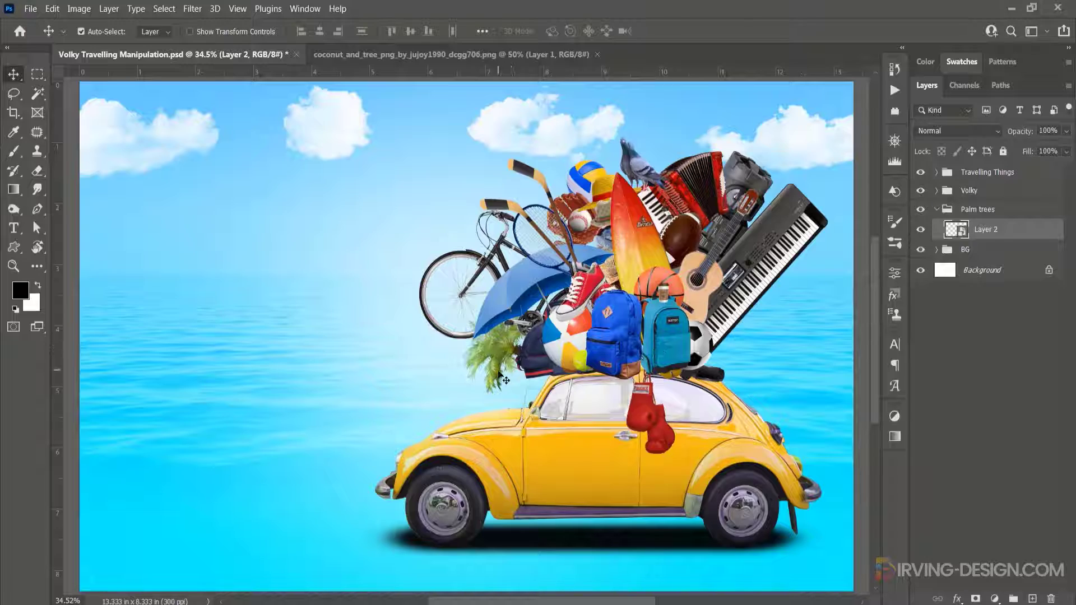
- Apply Levels to the palm tree smart object, setting output white to 192 and midtones to 0.74
scroll(502, 376, up, 6)
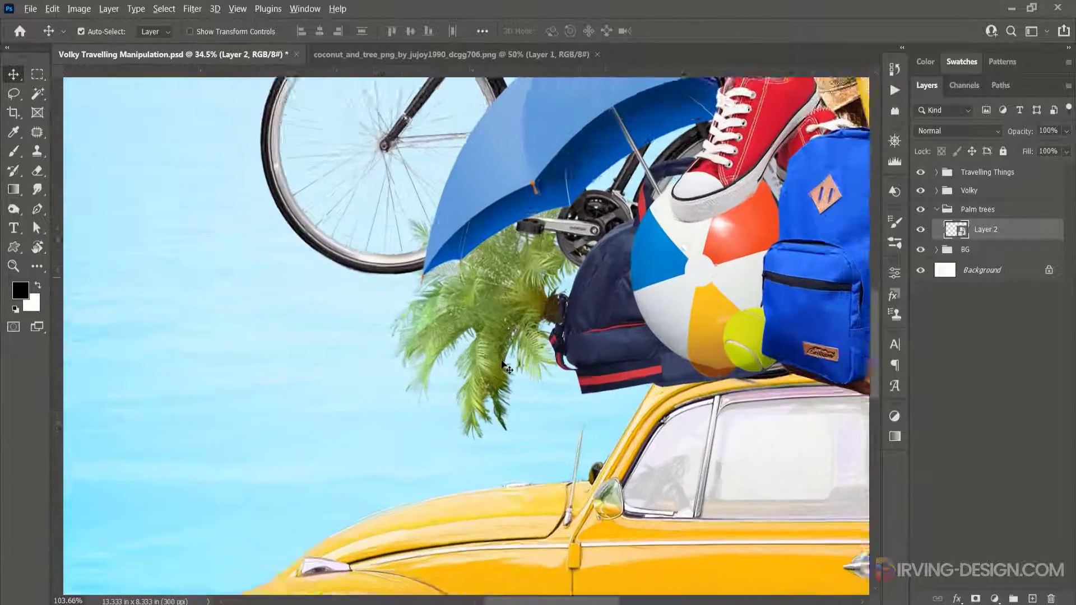
scroll(503, 367, up, 2)
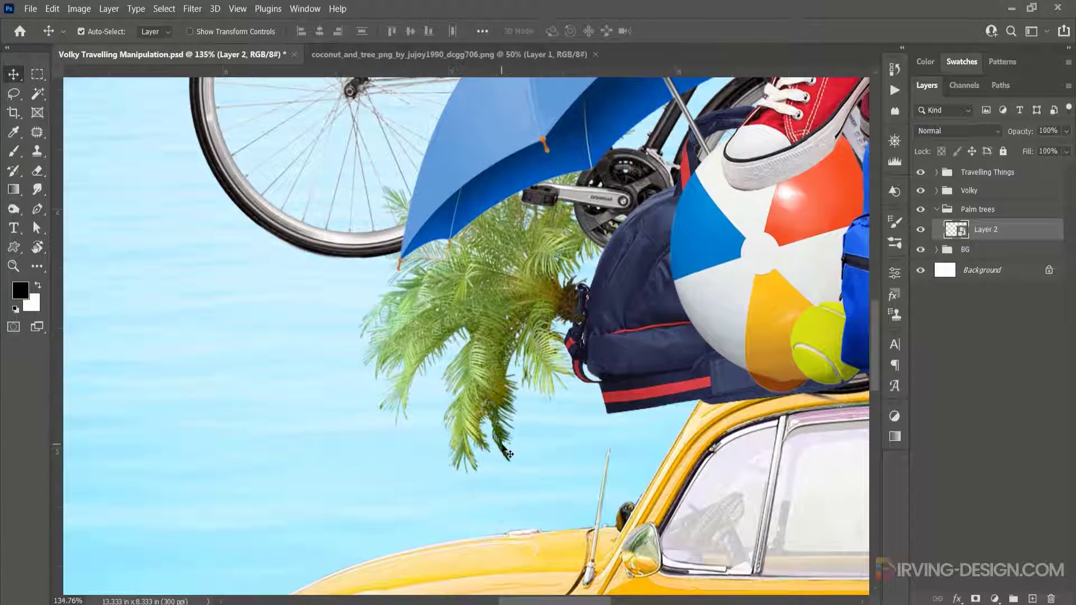
key(ctrl+l)
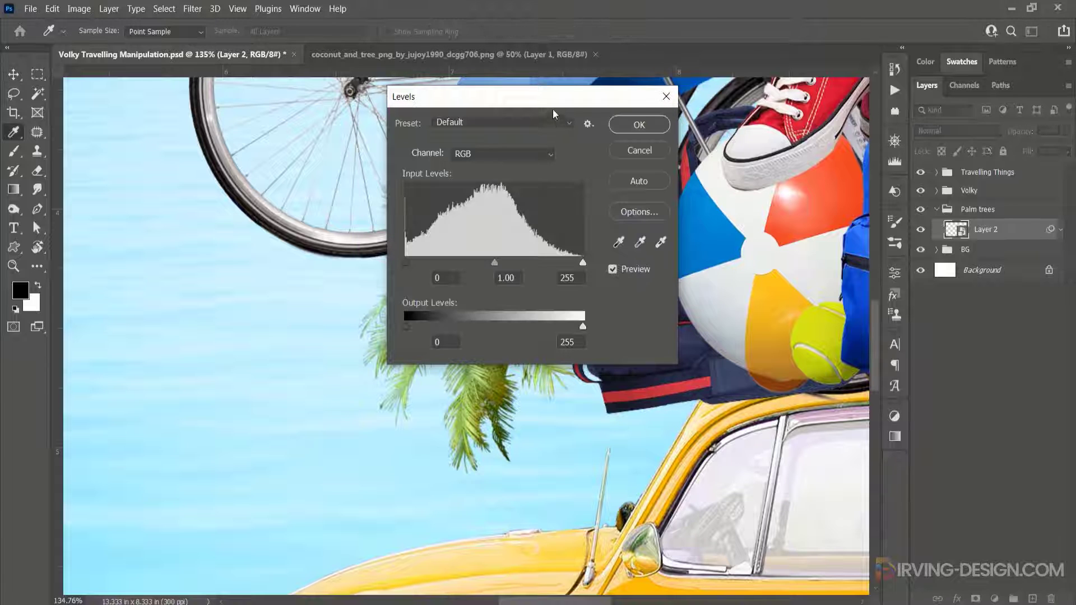
drag(553, 97, 829, 83)
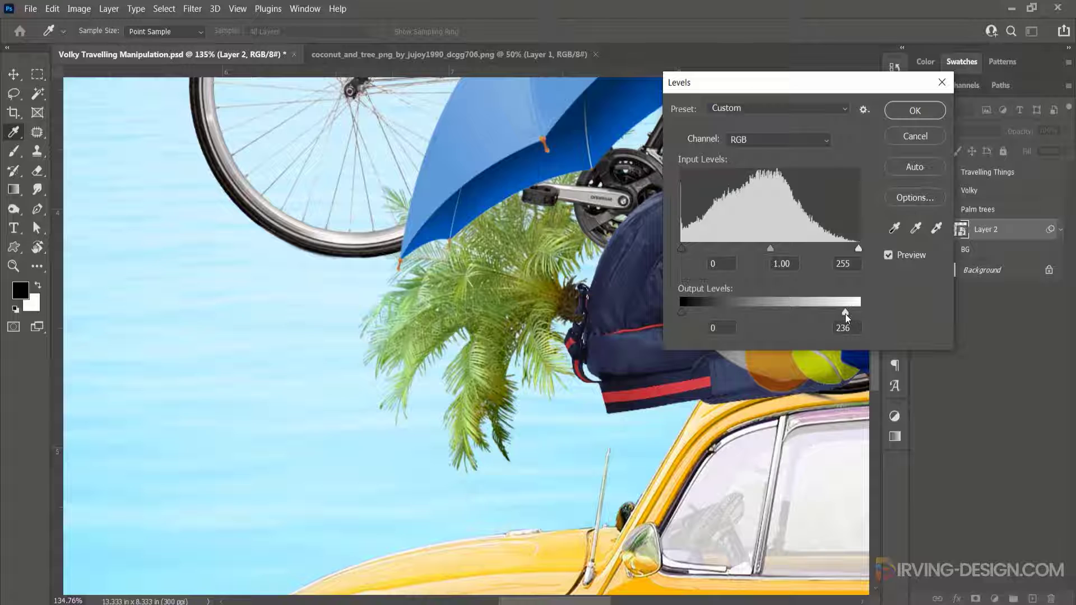
drag(844, 314, 815, 317)
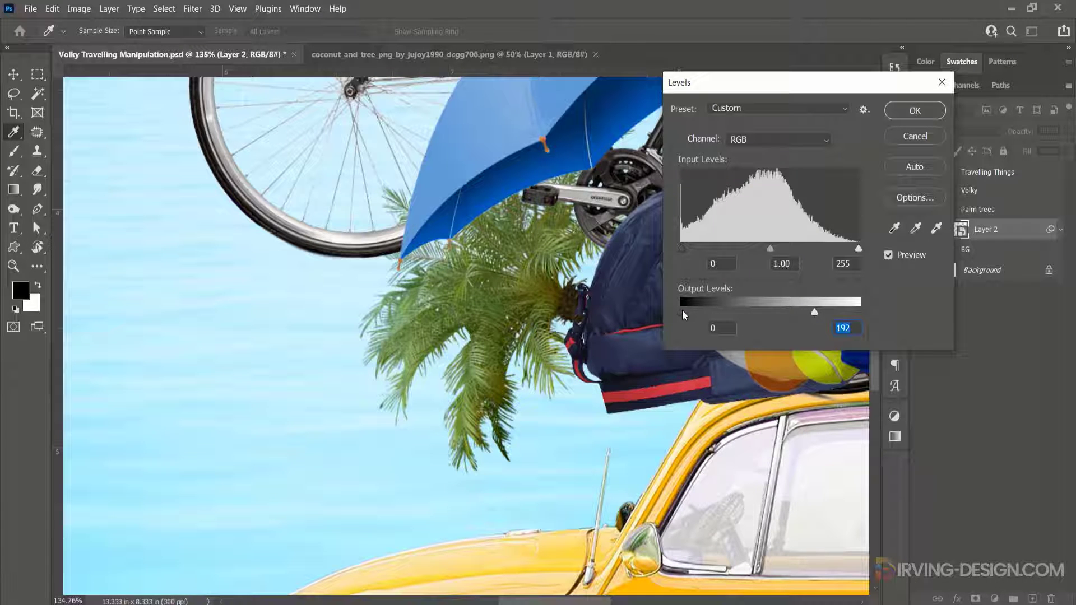
drag(770, 250, 777, 251)
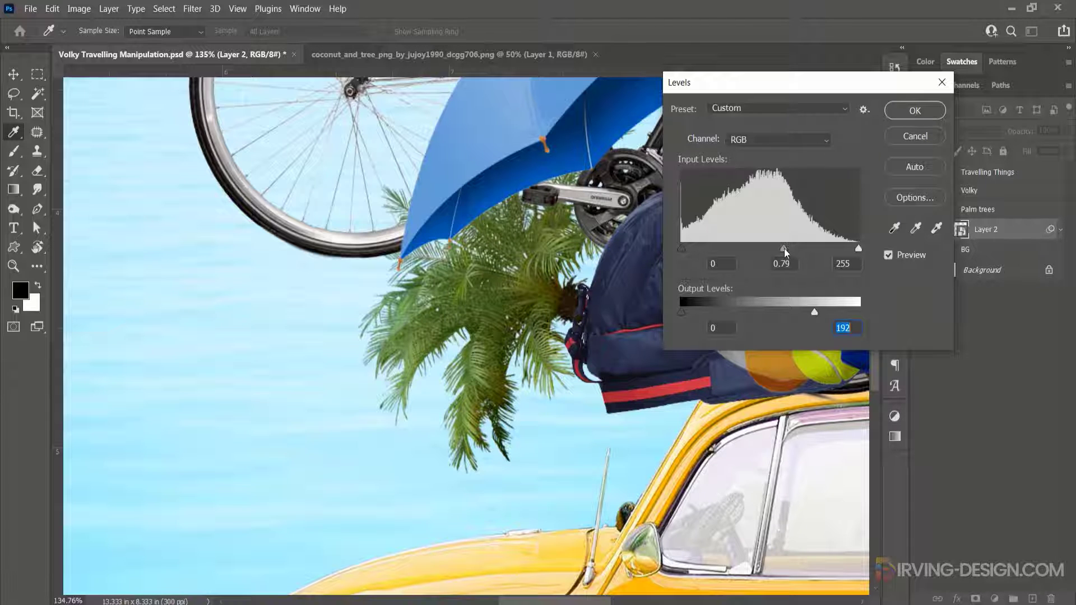
drag(788, 247, 788, 247)
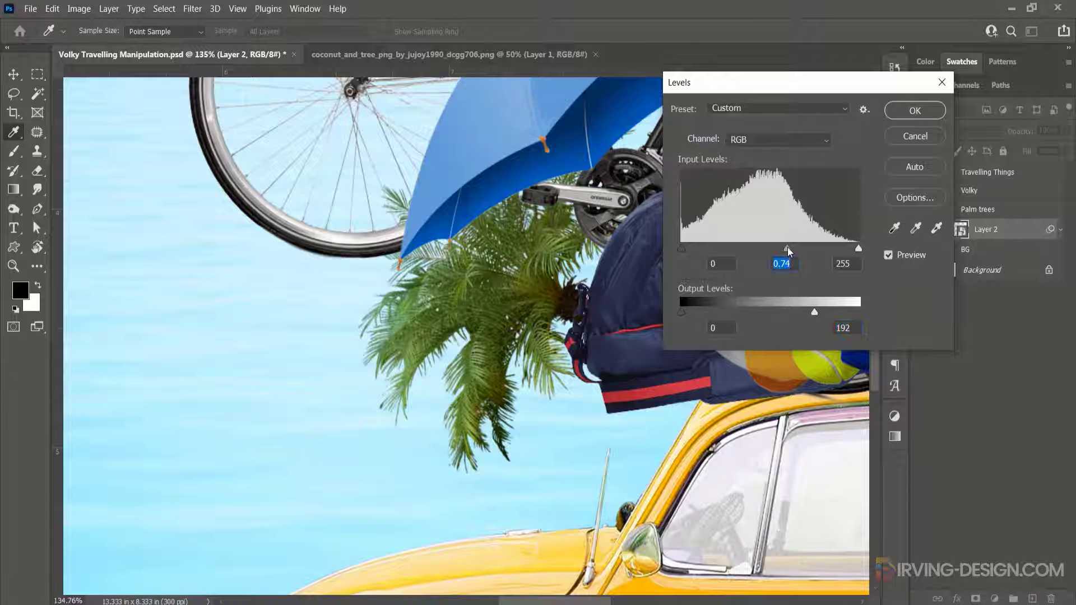
click(911, 112)
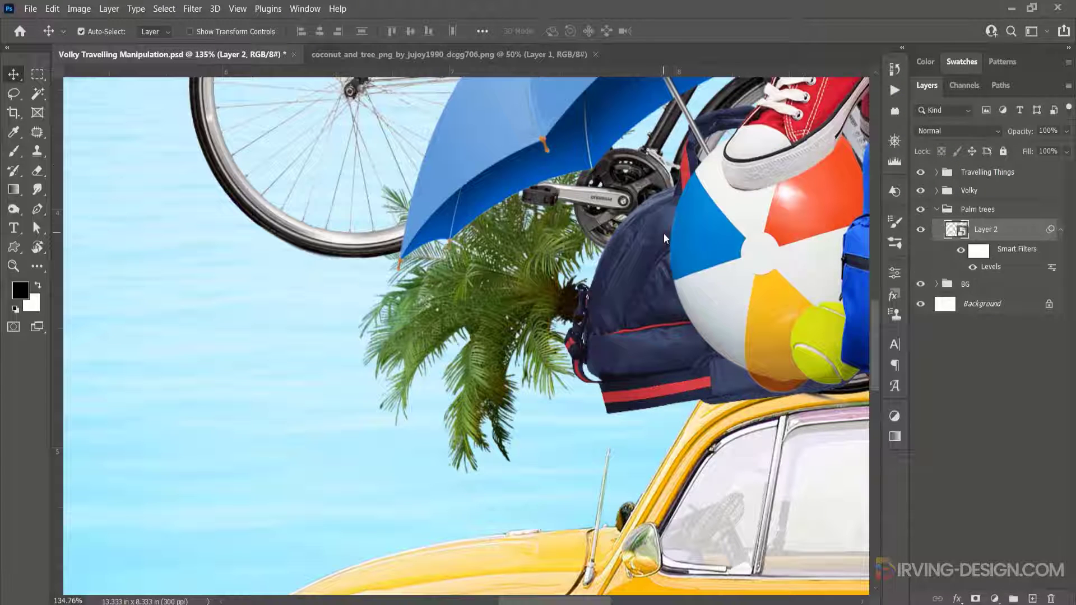
- Duplicate the palm tree, place the copy above the luggage top and rotate it about -21°
key(ctrl+0)
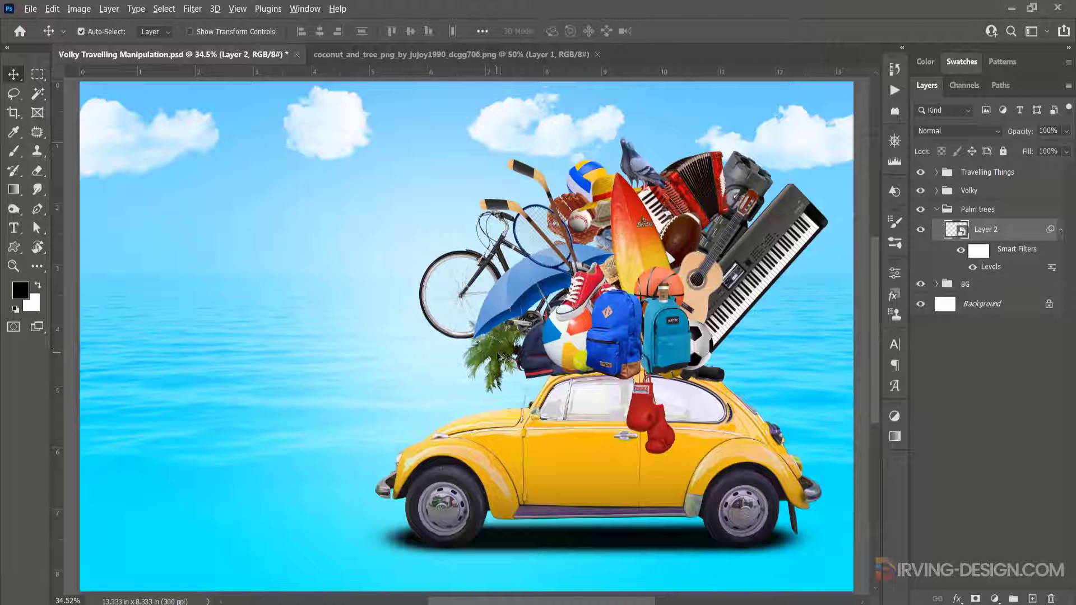
drag(498, 355, 556, 175)
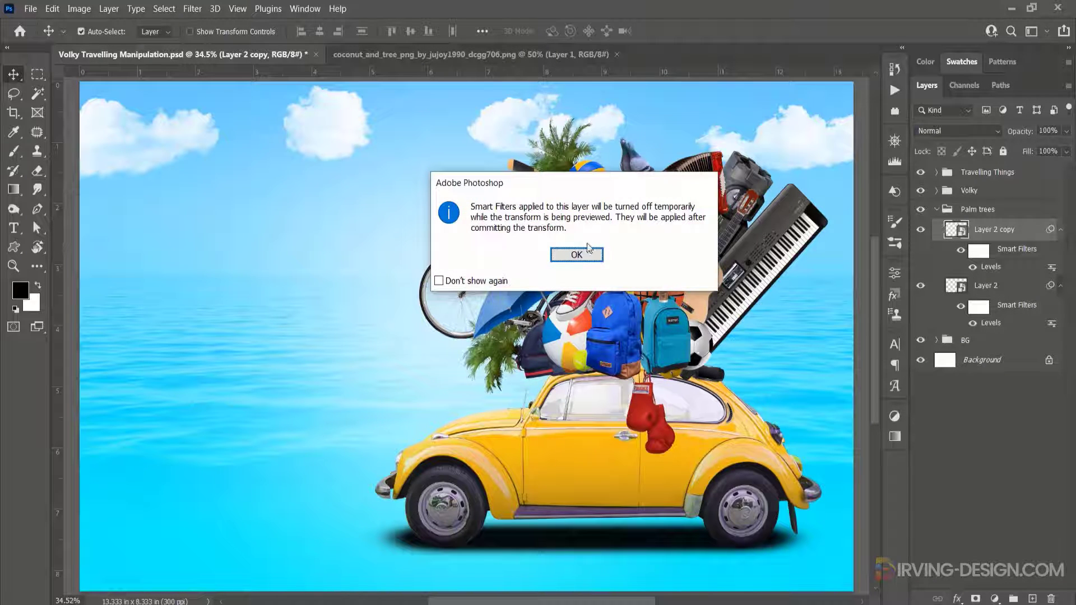
click(576, 254)
drag(626, 114, 645, 143)
drag(570, 155, 551, 147)
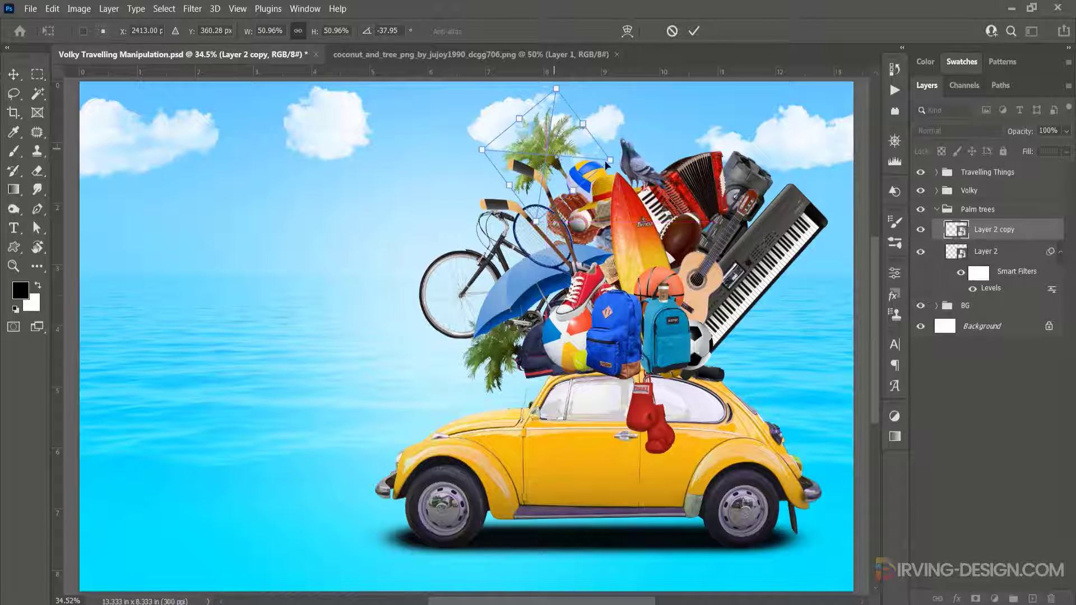
drag(633, 166, 639, 196)
drag(549, 144, 552, 148)
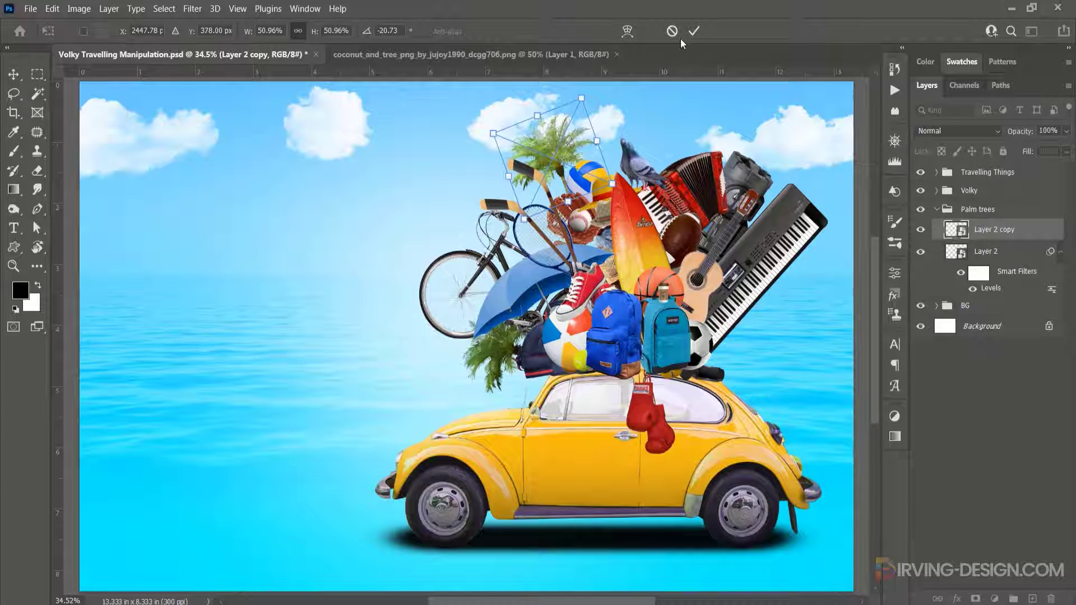
click(698, 35)
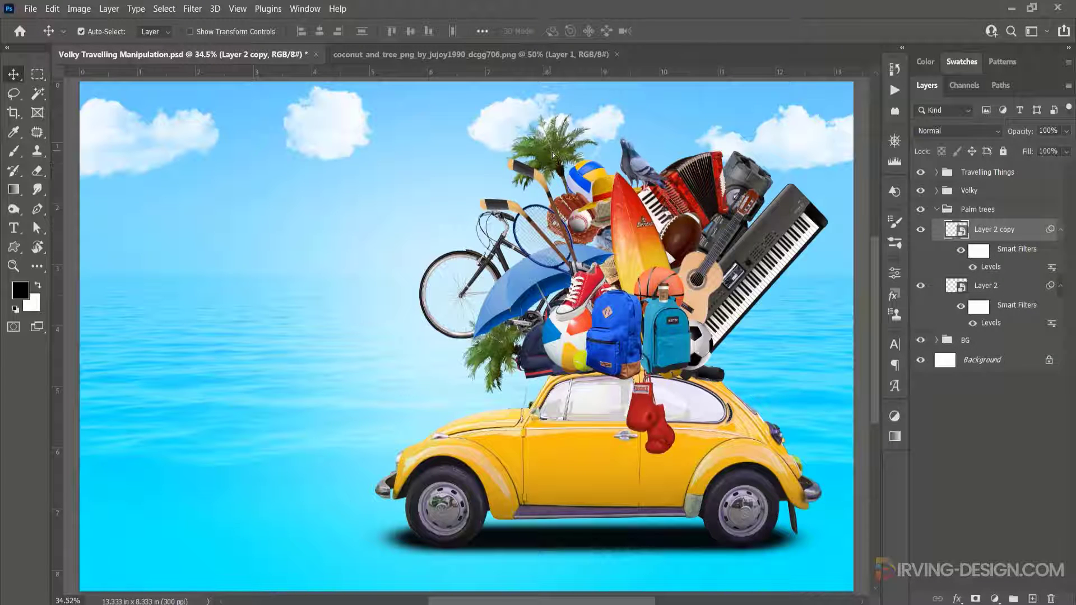
- Duplicate the palm tree again to the top right beside the accordion and rotate it about 15°
drag(552, 153, 555, 151)
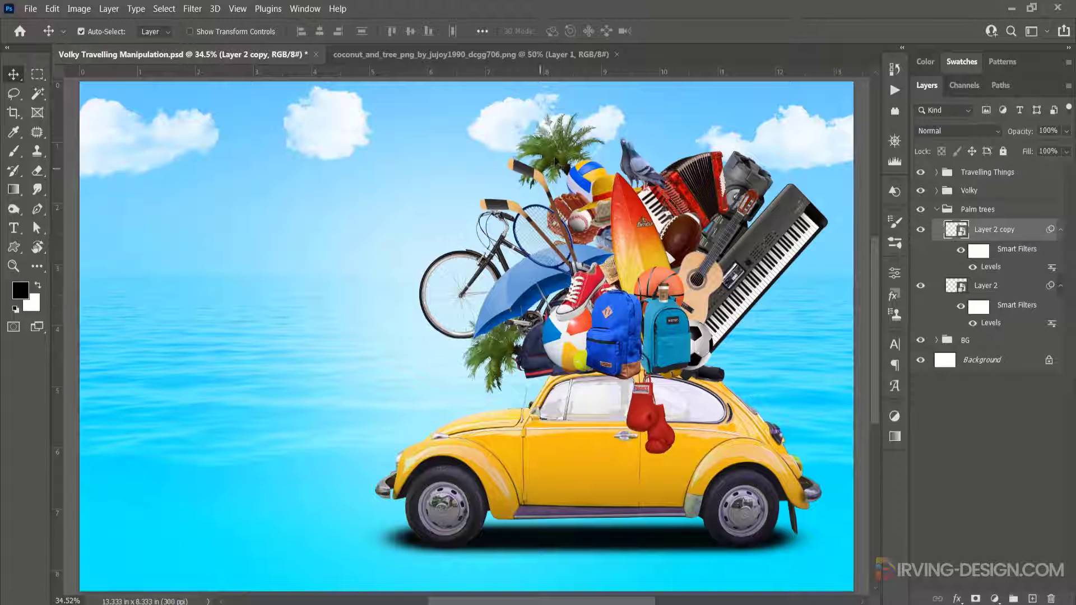
drag(569, 150, 735, 137)
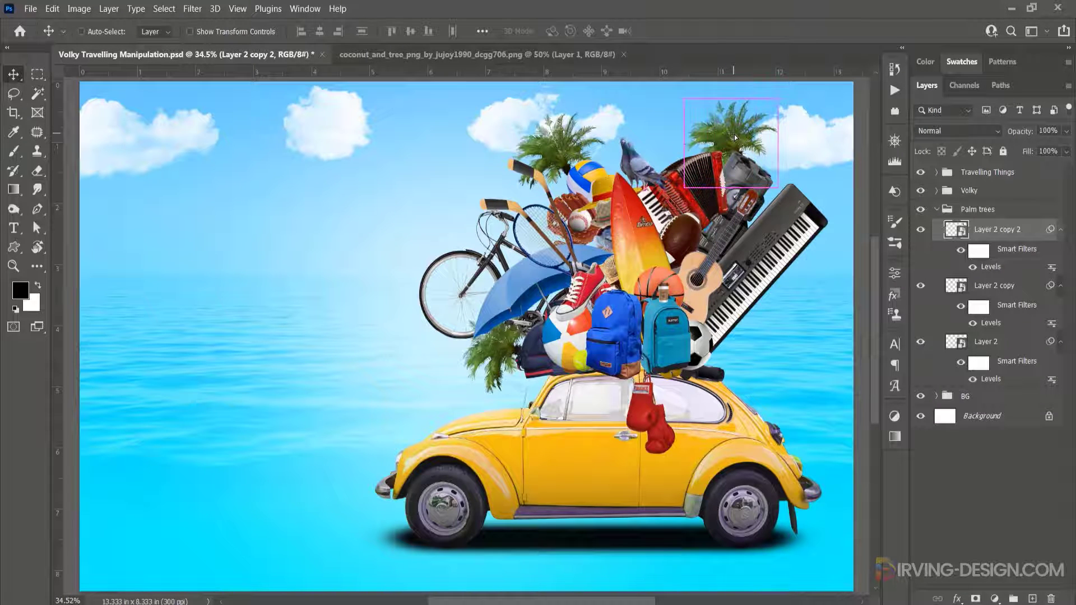
key(ctrl+t)
click(576, 254)
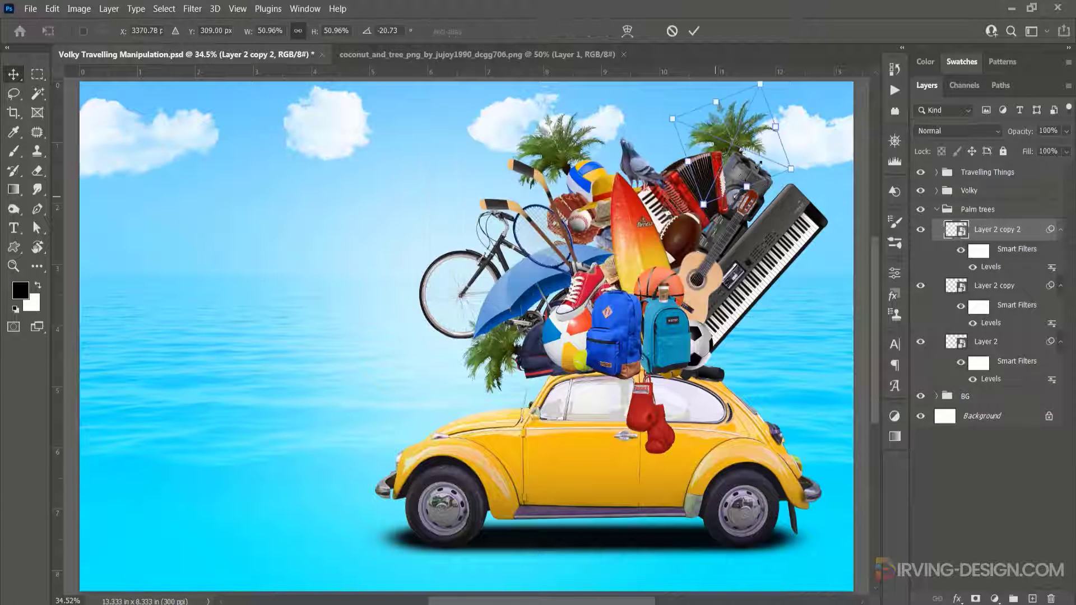
drag(814, 151, 801, 224)
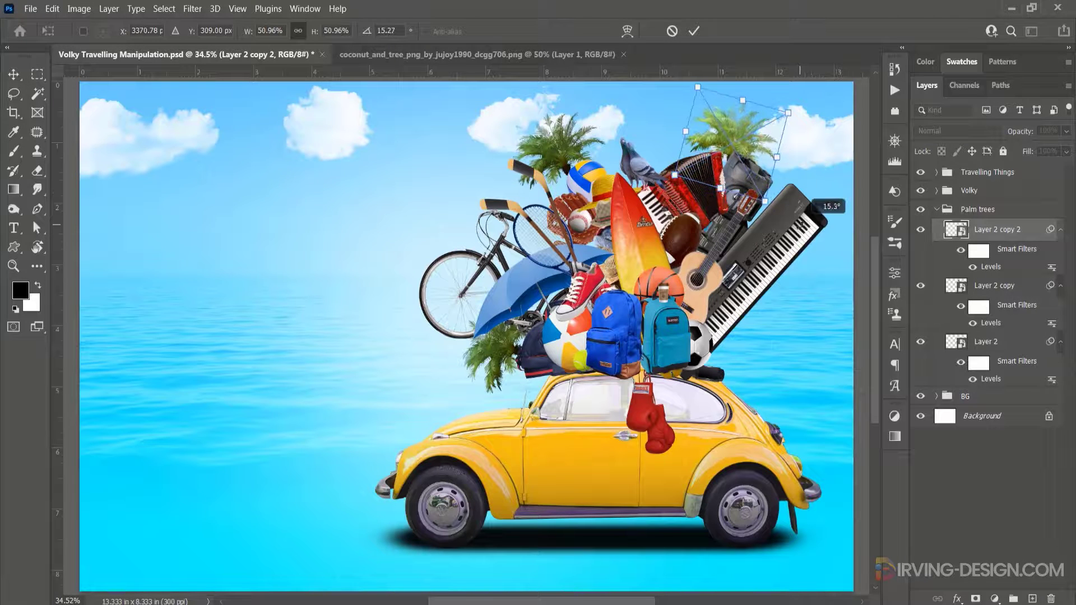
drag(745, 146, 744, 138)
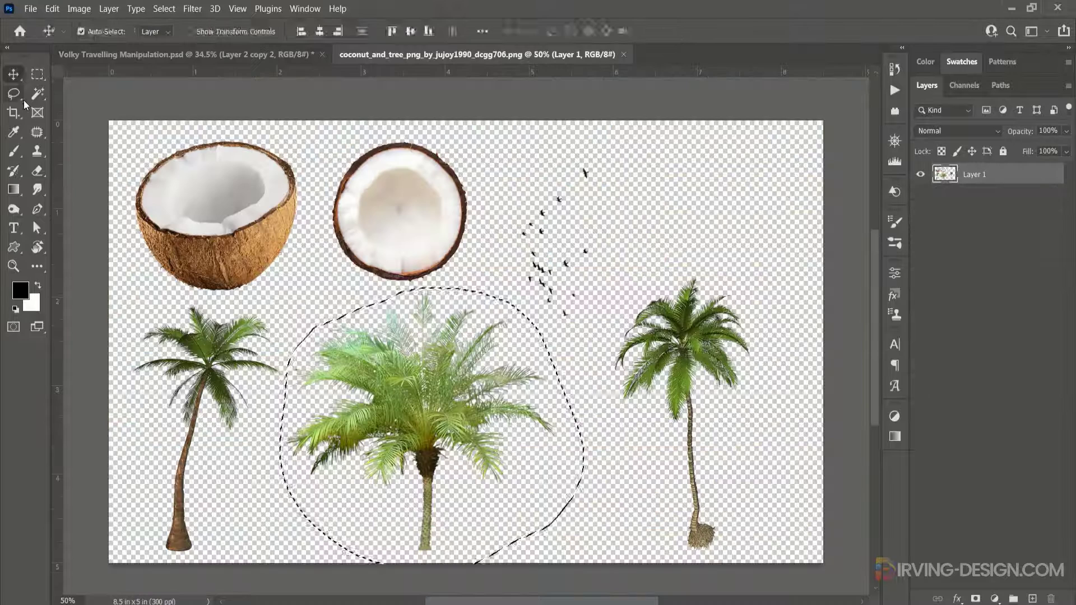
- Lasso the right coconut palm in the coconut PNG and bring it into the Volky document
key(l)
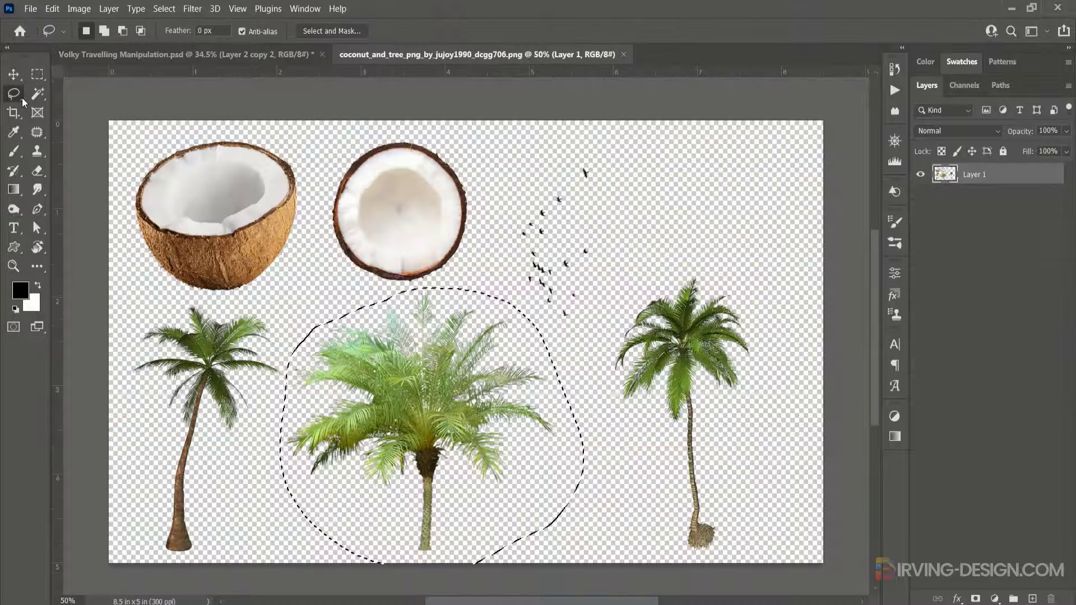
mouse_move(748, 416)
mouse_down()
mouse_move(770, 345)
mouse_move(761, 292)
mouse_move(676, 265)
mouse_move(644, 284)
mouse_move(603, 372)
mouse_move(606, 414)
mouse_move(671, 559)
mouse_move(721, 570)
mouse_move(736, 560)
mouse_move(751, 407)
mouse_up()
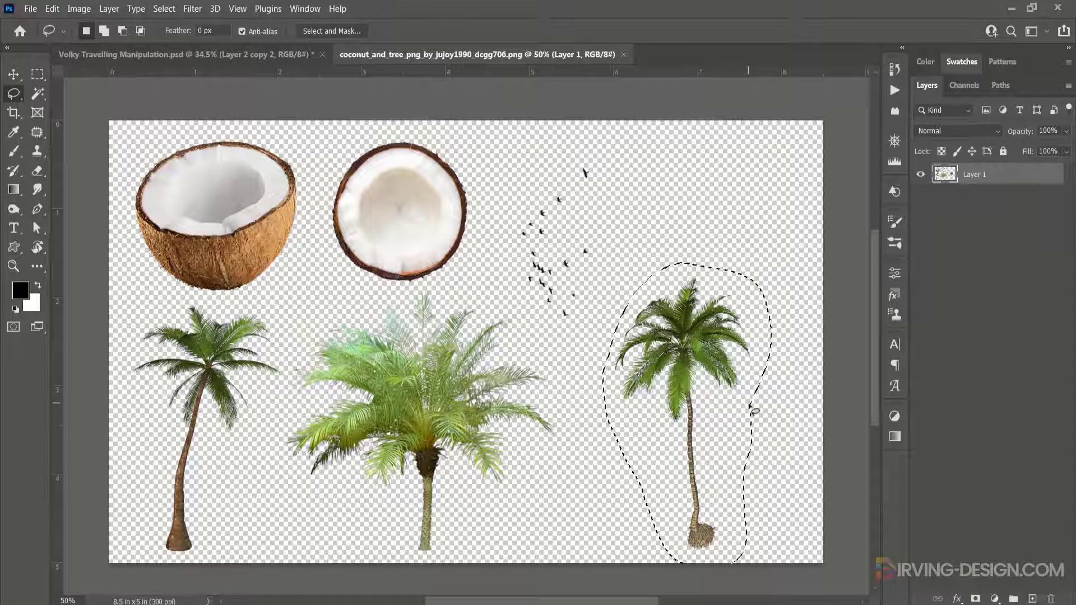
mouse_move(682, 344)
mouse_down()
mouse_move(452, 166)
mouse_move(263, 140)
mouse_move(241, 32)
mouse_move(242, 52)
mouse_up()
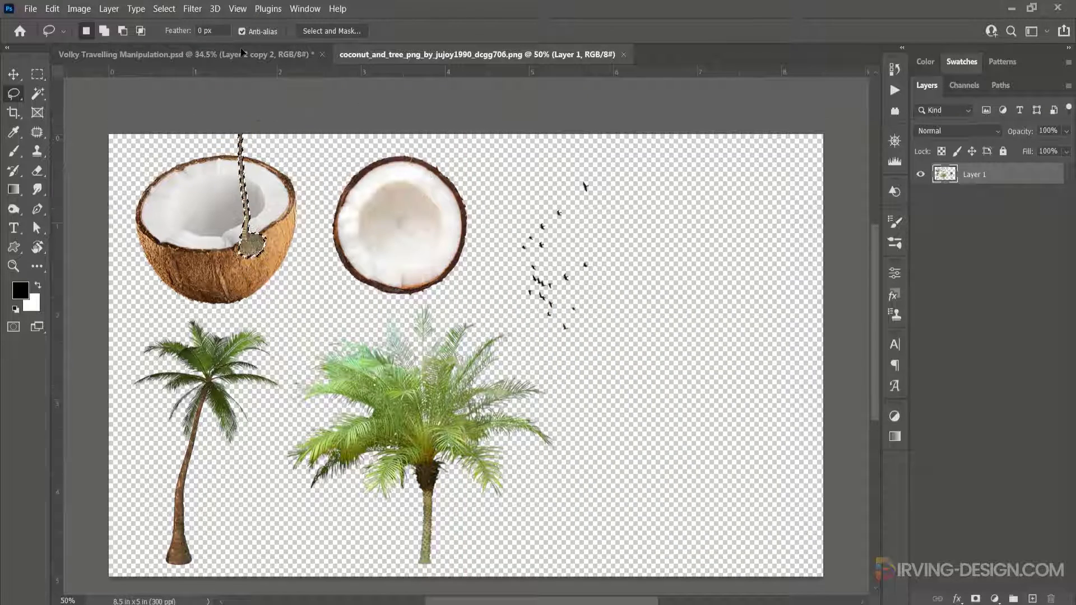
click(241, 53)
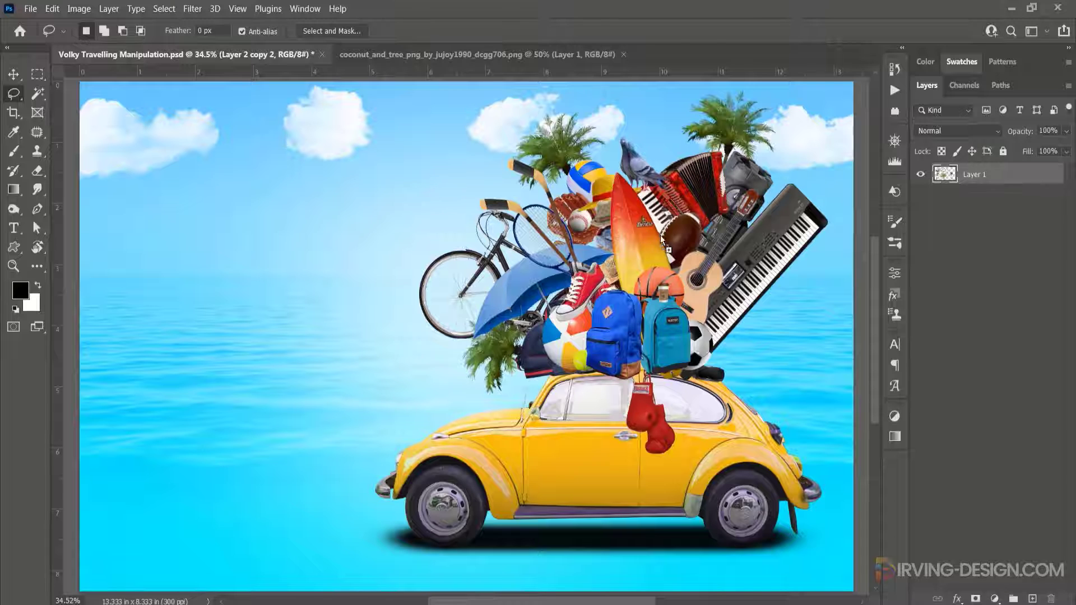
drag(688, 253, 687, 254)
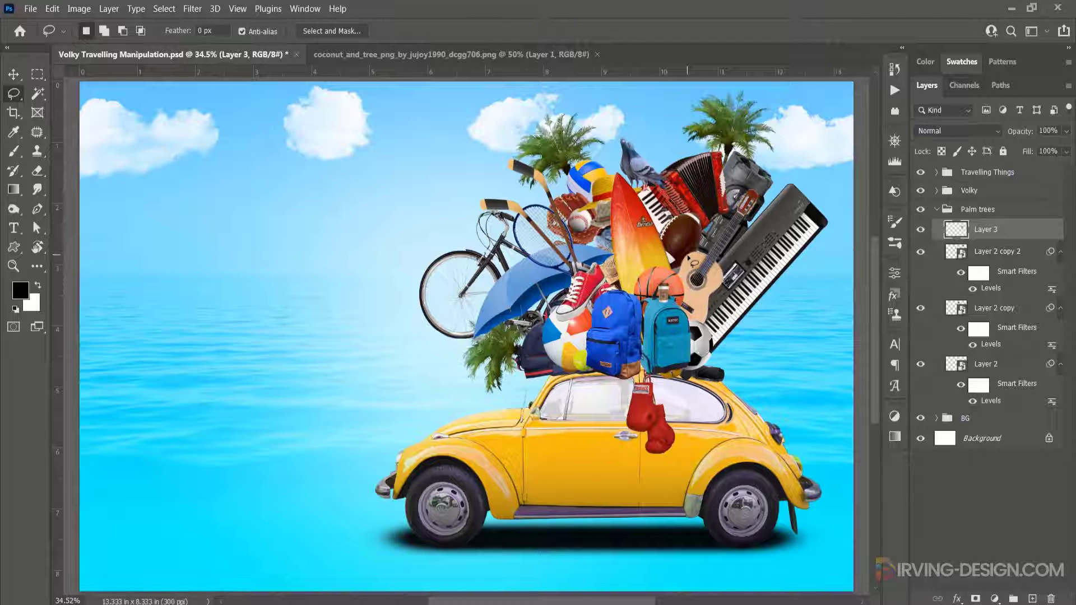
- Move the new palm tree left of the bicycle and convert it to a smart object
click(13, 74)
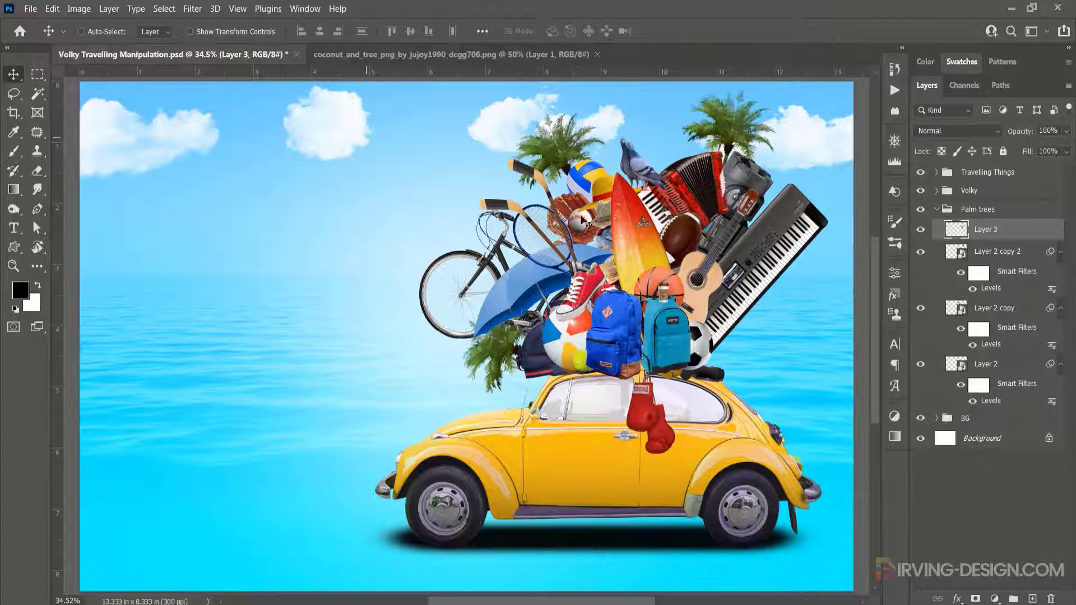
drag(584, 220, 383, 239)
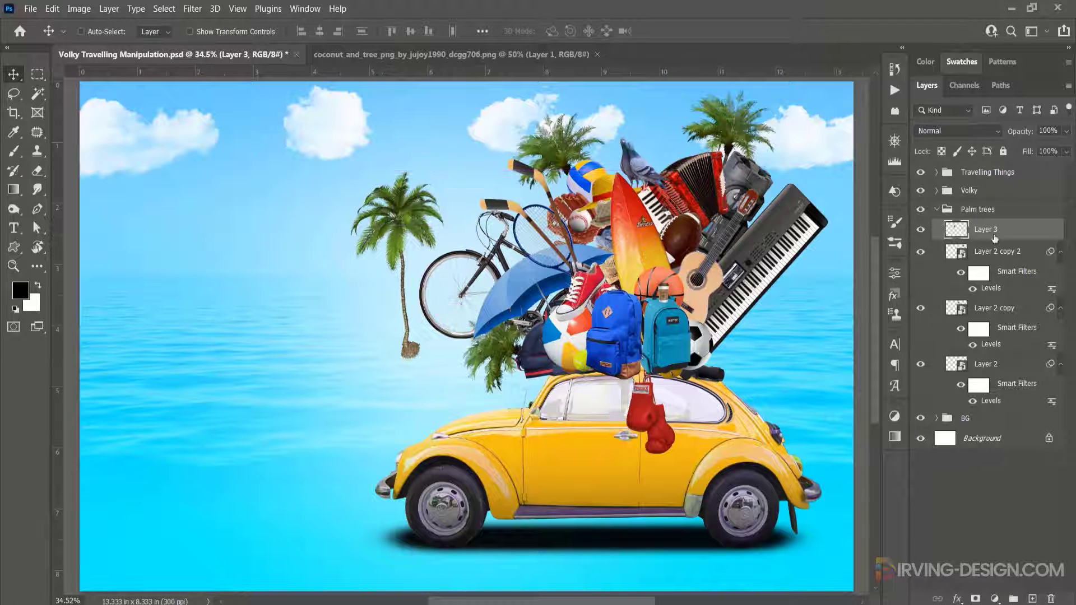
right_click(1026, 231)
click(935, 208)
- Apply Levels to the new palm tree with midtones set to 0.76
key(ctrl)
key(ctrl+l)
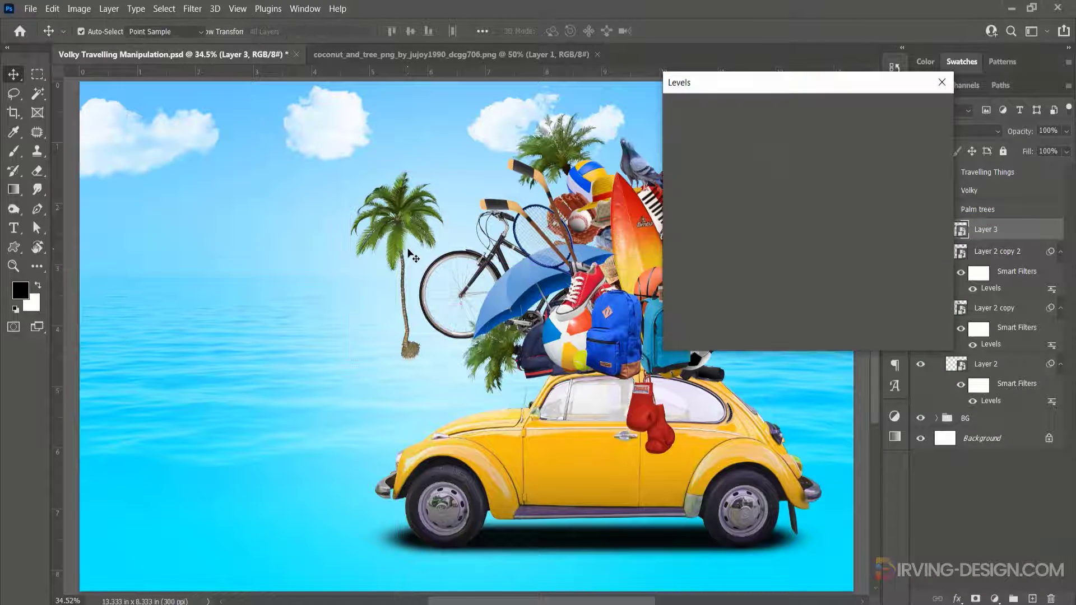
drag(772, 248, 786, 248)
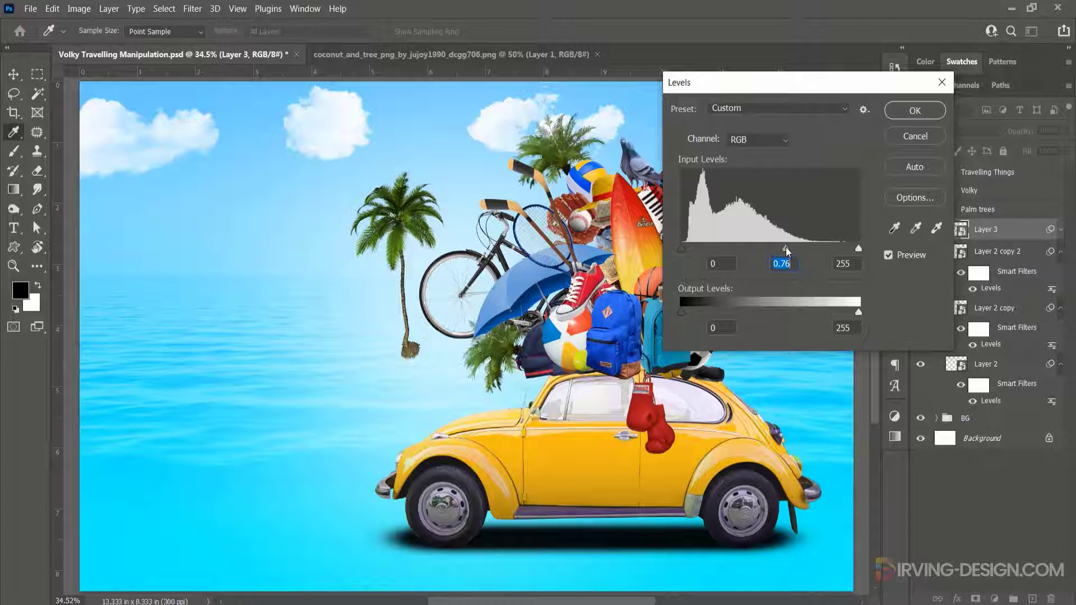
click(889, 255)
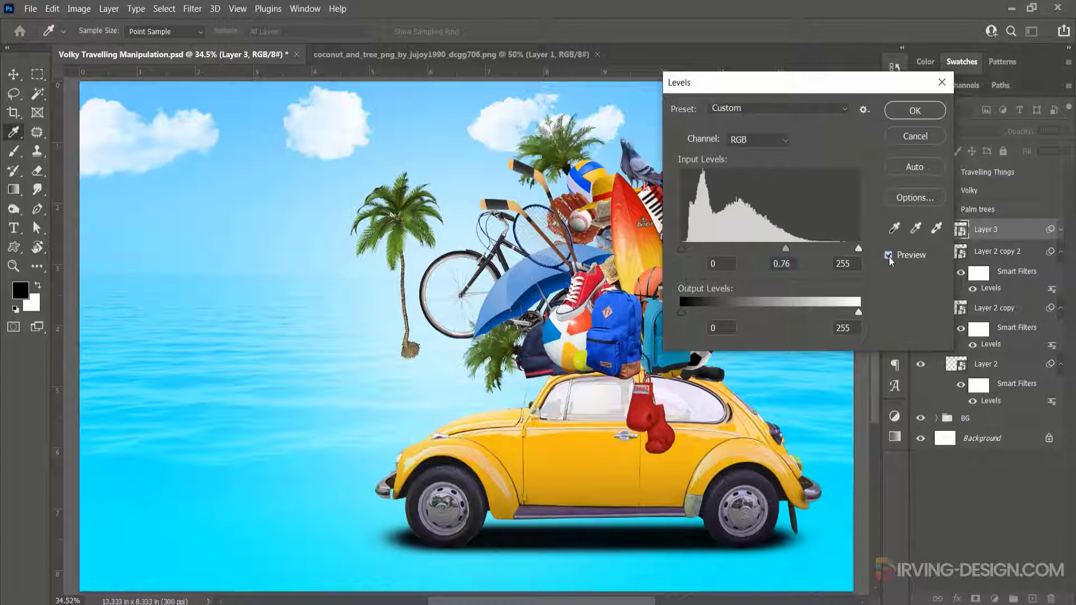
click(915, 110)
- Rotate the new palm tree about 48° and move it beside the keyboard at the luggage's right side
key(v)
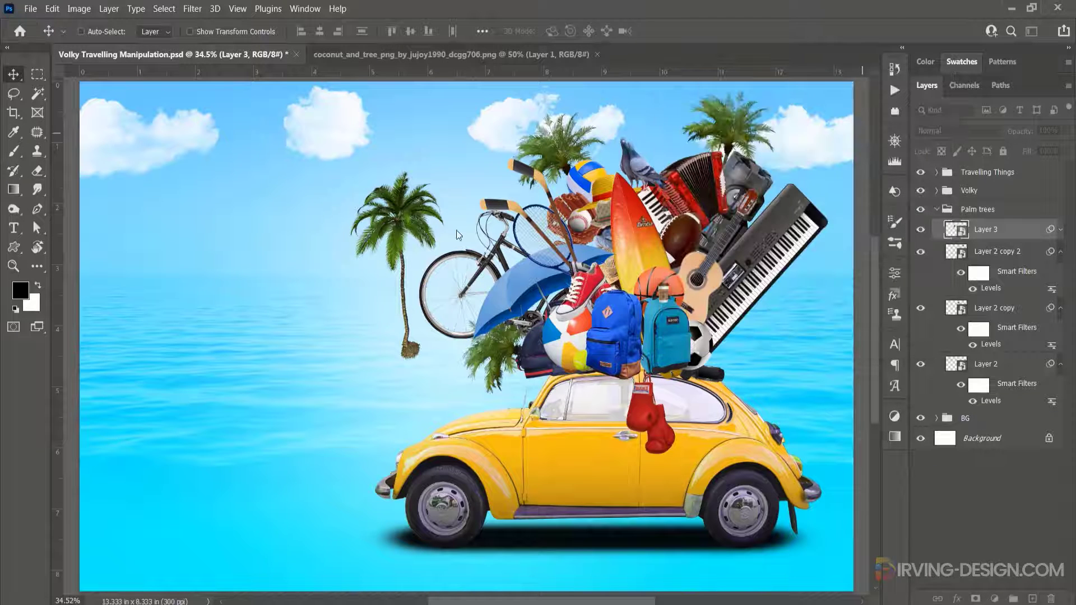
key(ctrl+t)
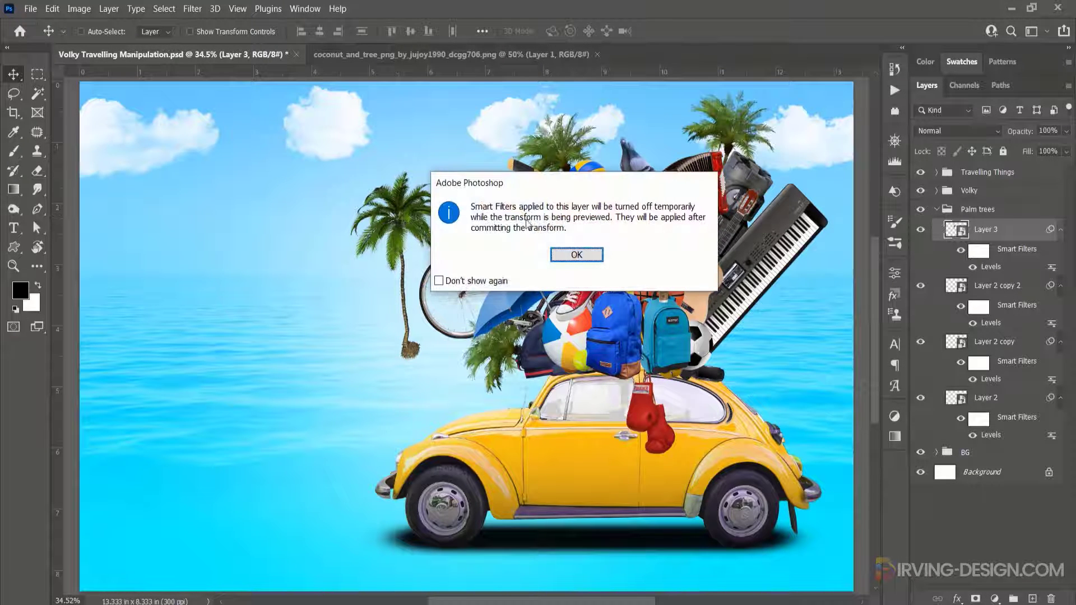
click(445, 281)
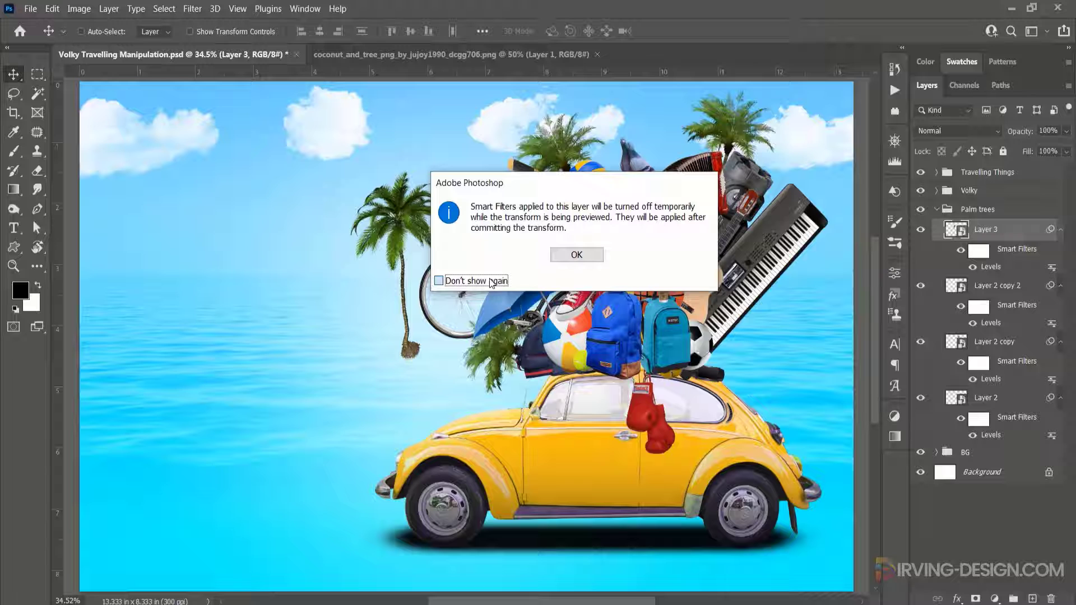
click(582, 263)
drag(471, 189, 500, 277)
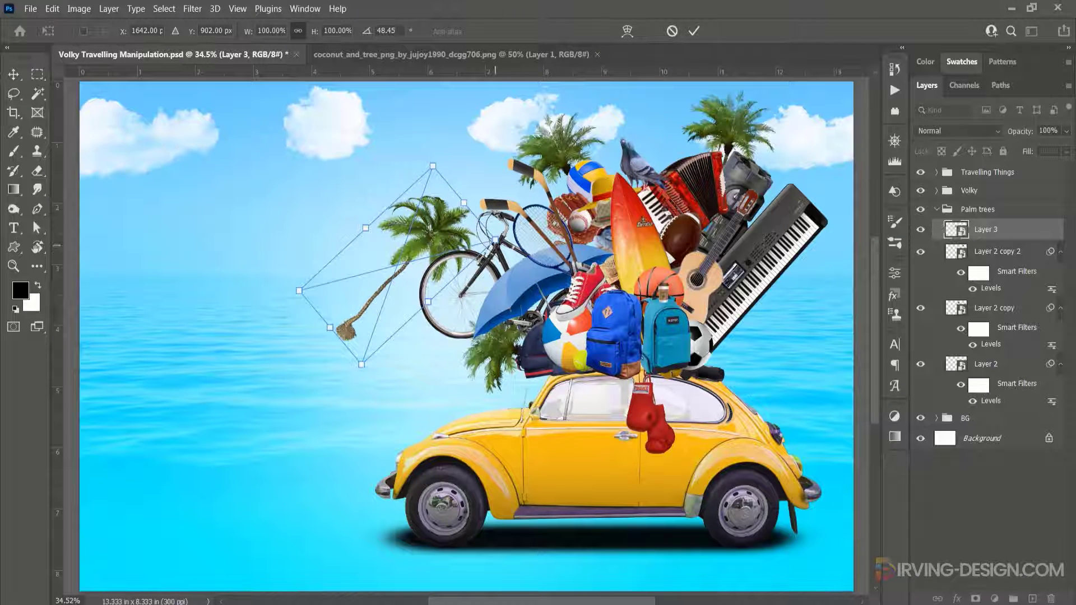
drag(494, 240, 776, 353)
key(Return)
- Duplicate the rotated palm tree in place and collapse the Palm trees group
key(ctrl+alt+t)
key(Return)
click(935, 209)
scroll(644, 235, up, 5)
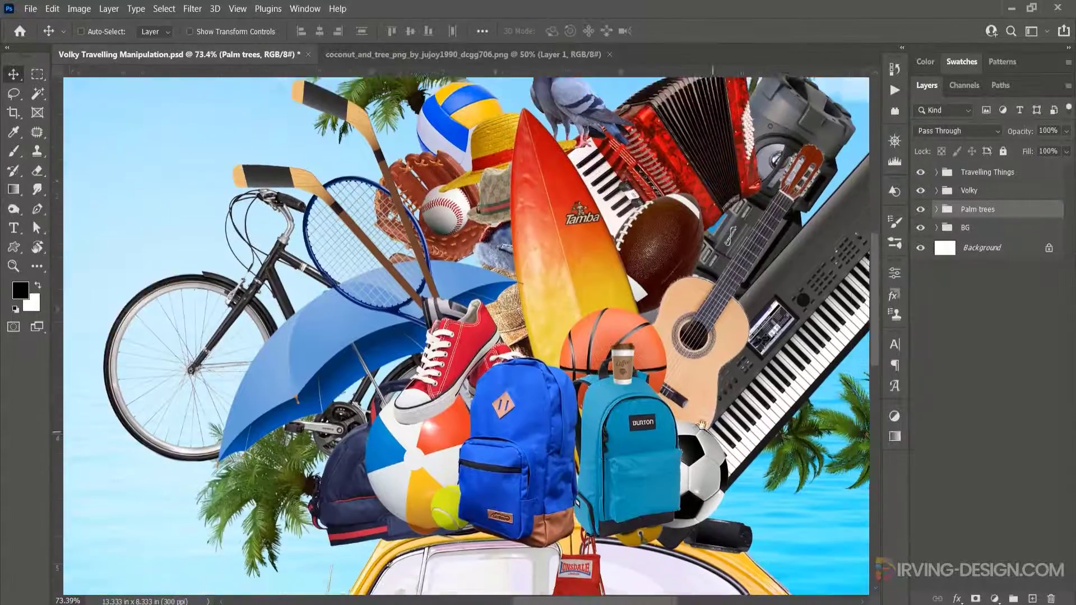
scroll(442, 329, down, 5)
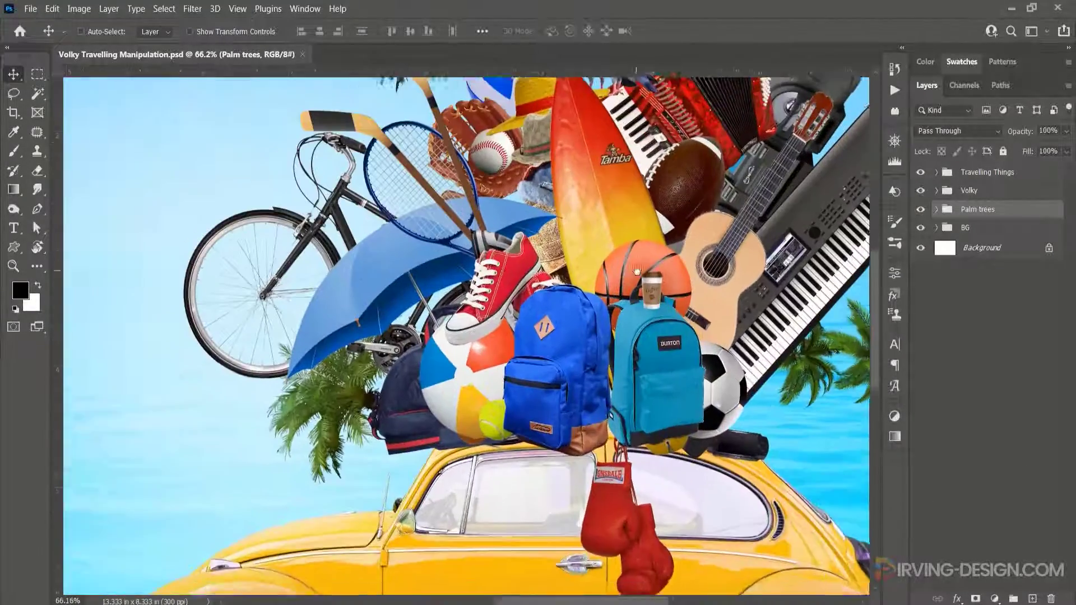
- Add a Gradient Overlay to the blue backpack layer at 62% opacity, repositioning the gradient upward on the backpack
click(82, 32)
click(656, 381)
click(645, 264)
click(482, 280)
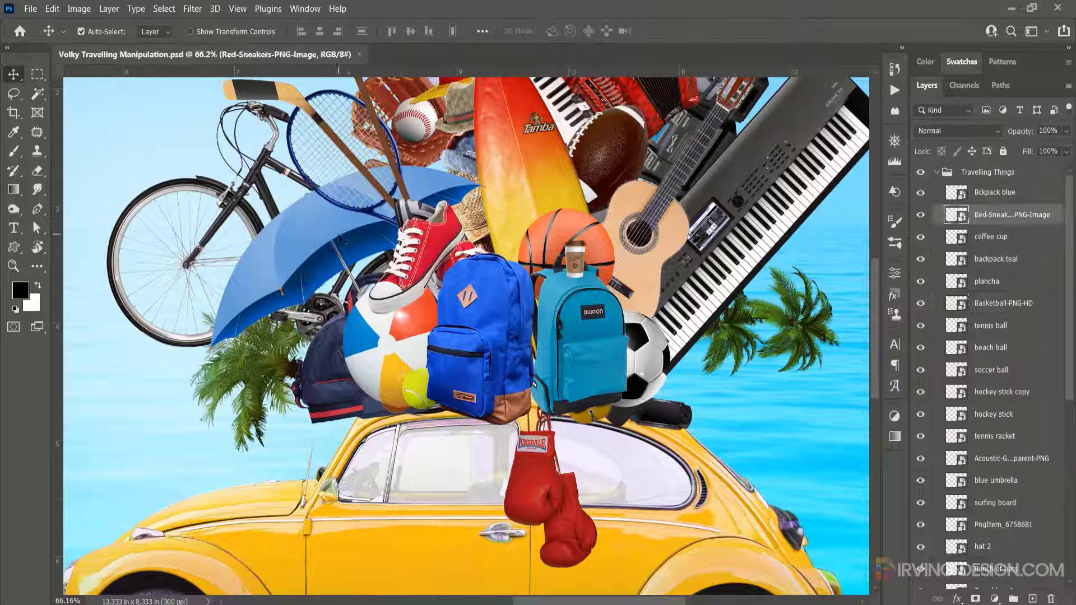
click(1036, 179)
key(ctrl+plus)
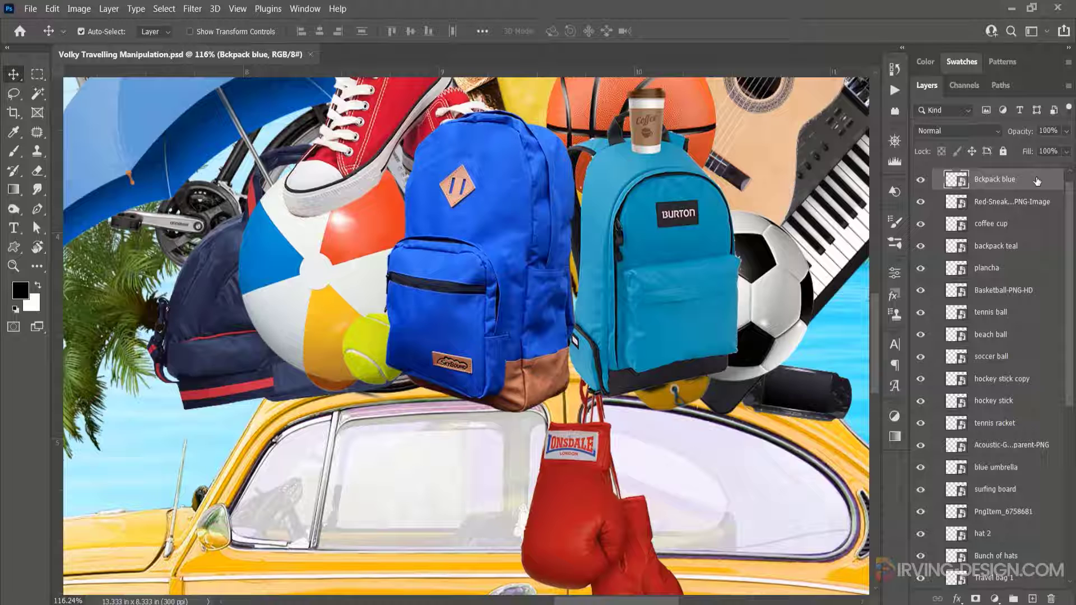
double_click(1037, 181)
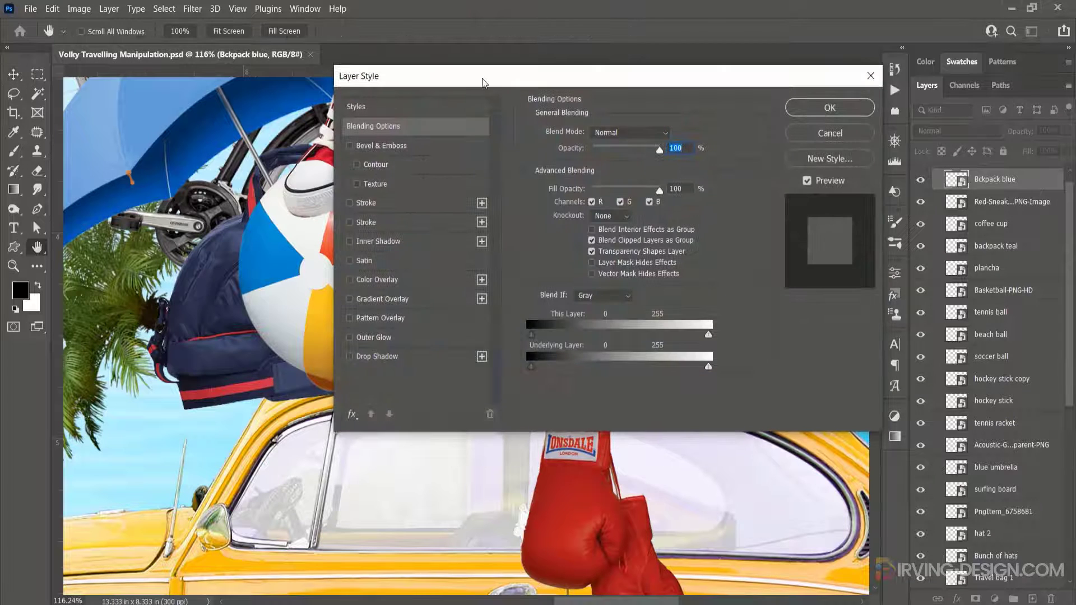
drag(480, 78, 793, 68)
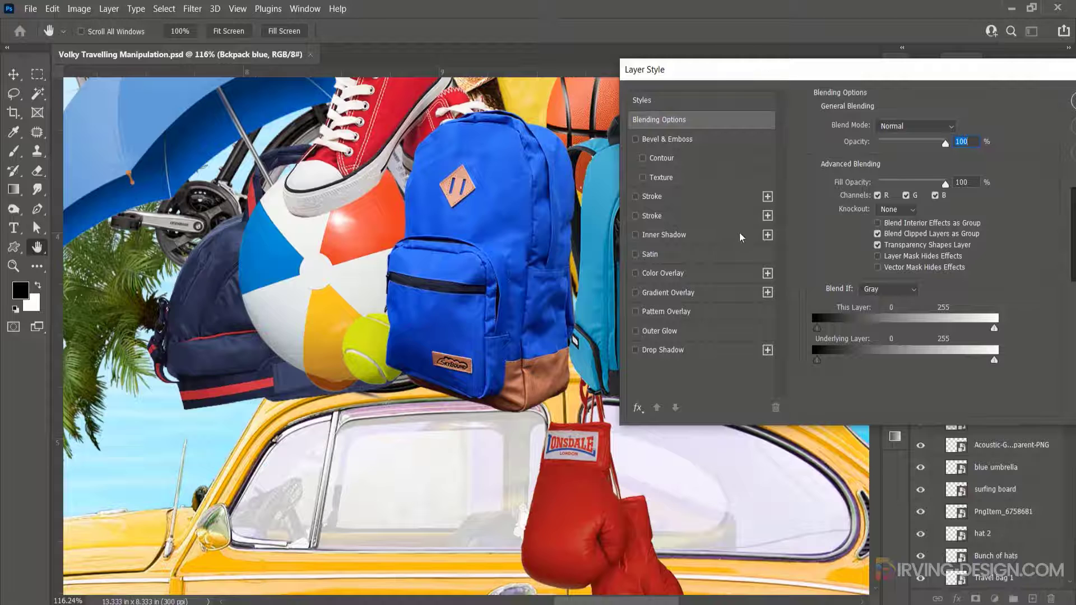
click(715, 292)
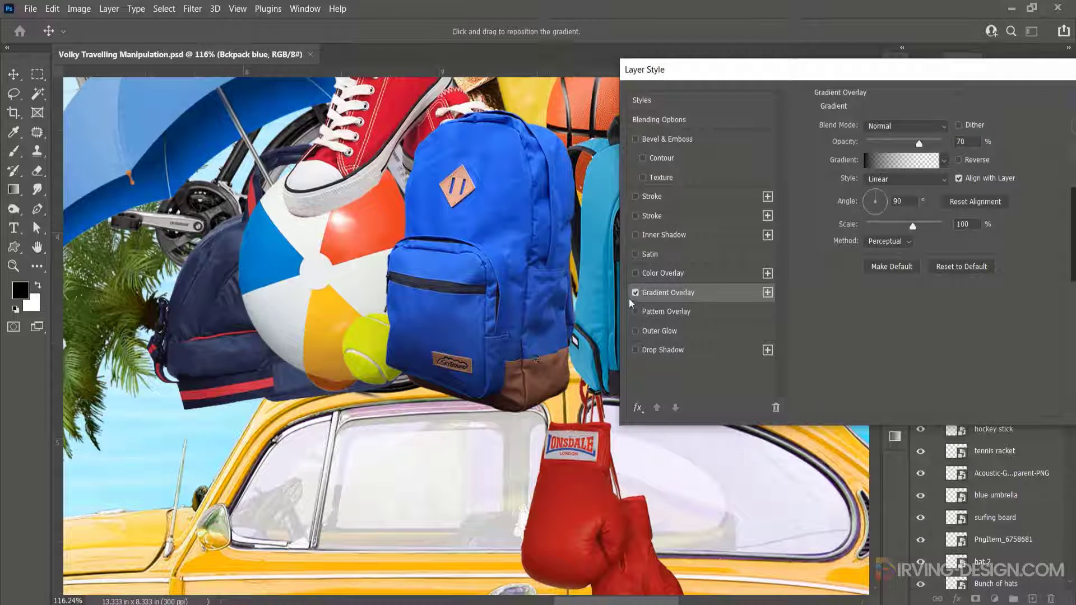
click(636, 293)
click(635, 294)
drag(919, 145, 922, 143)
drag(504, 349, 505, 321)
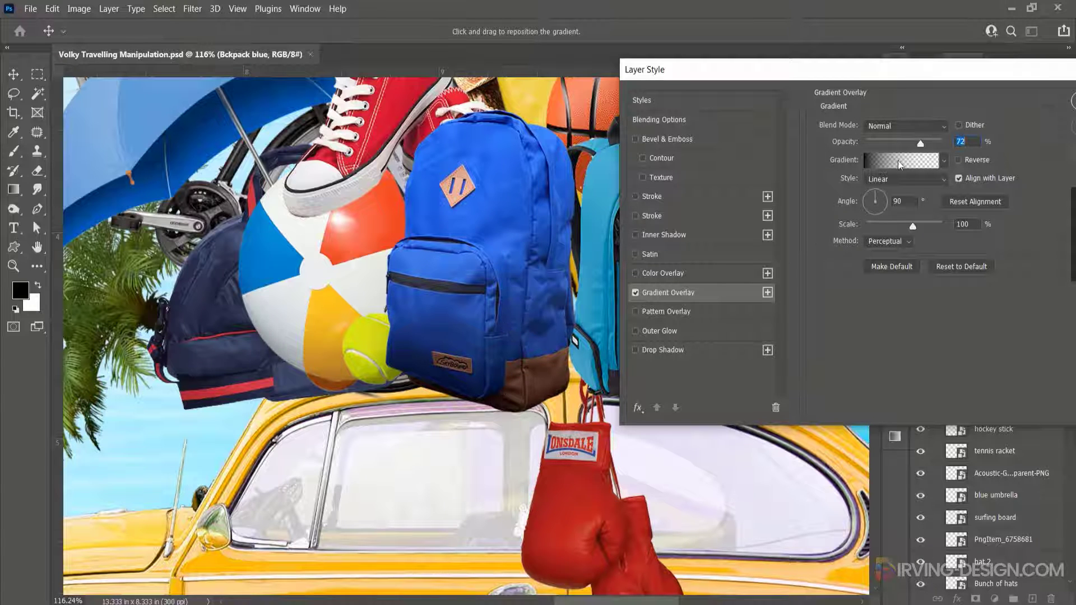
drag(920, 143, 914, 145)
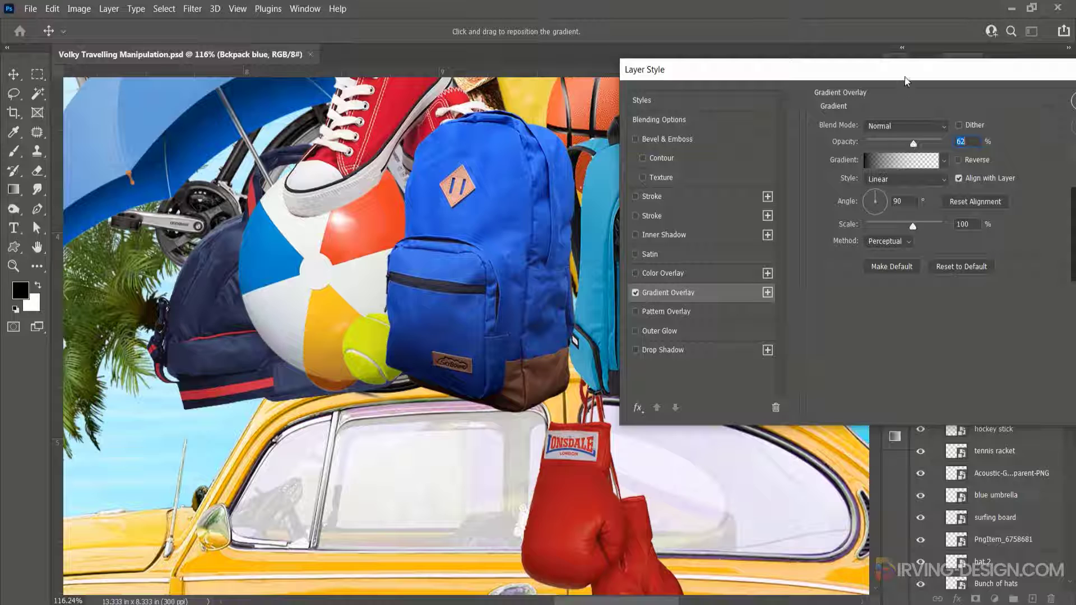
drag(906, 79, 859, 81)
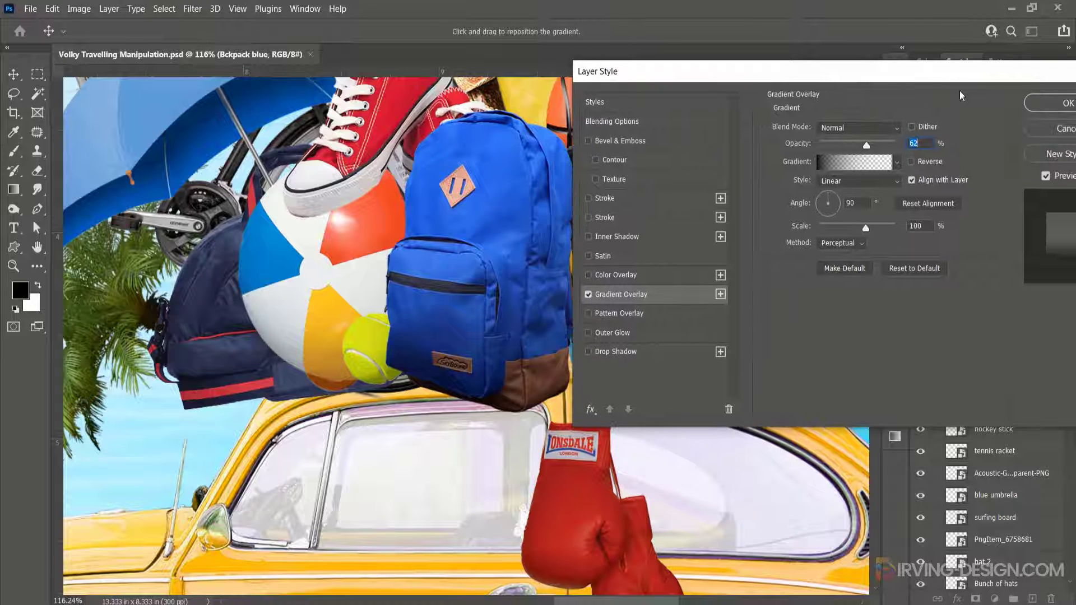
click(1053, 103)
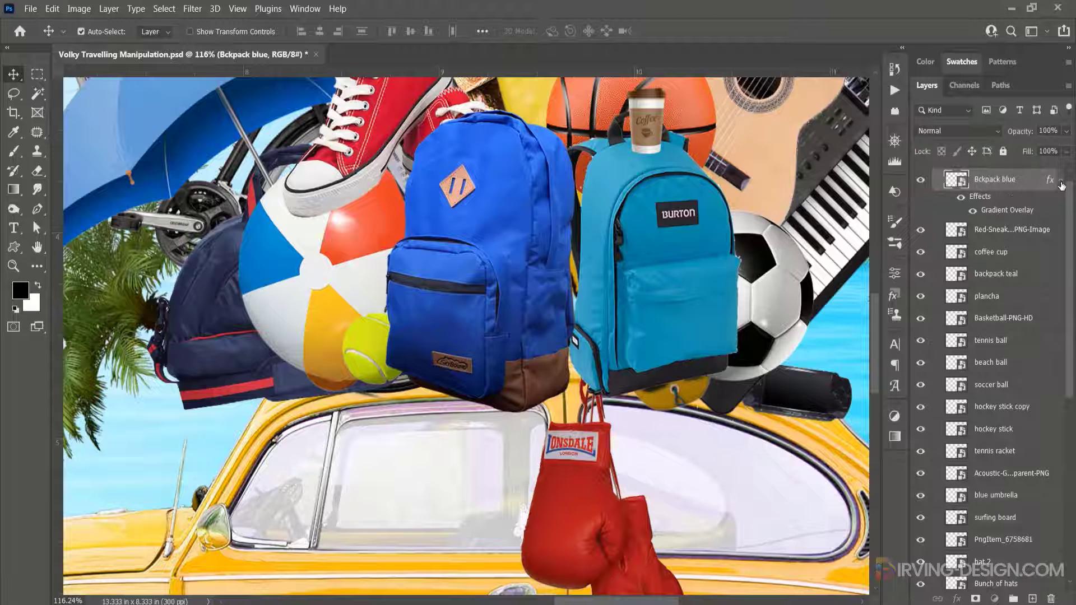
- Create a new empty layer and place it directly beneath the blue backpack layer
click(1060, 181)
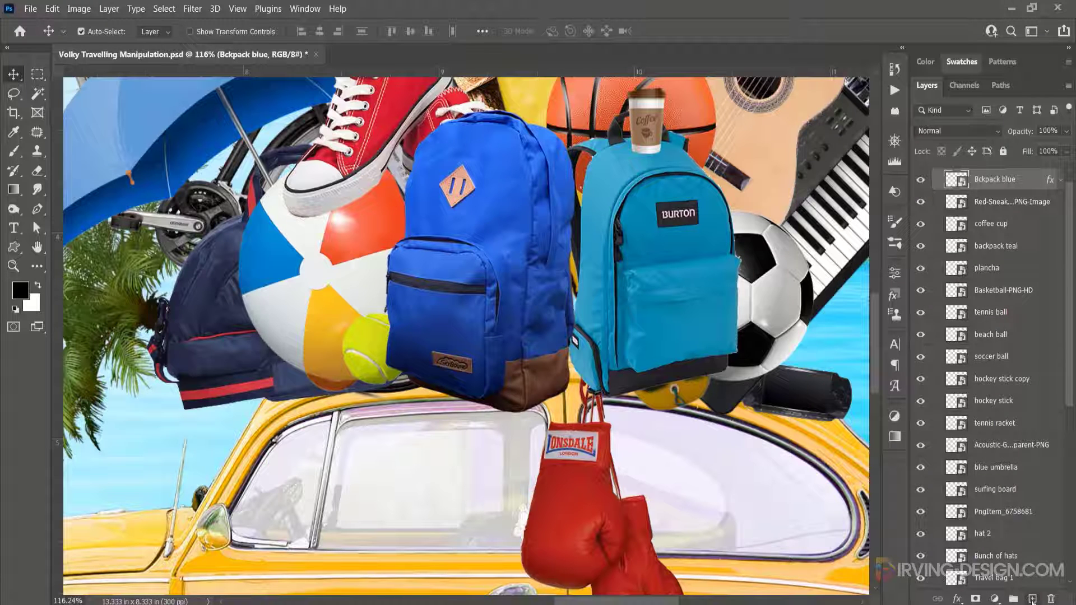
click(1032, 598)
drag(1010, 185, 1000, 203)
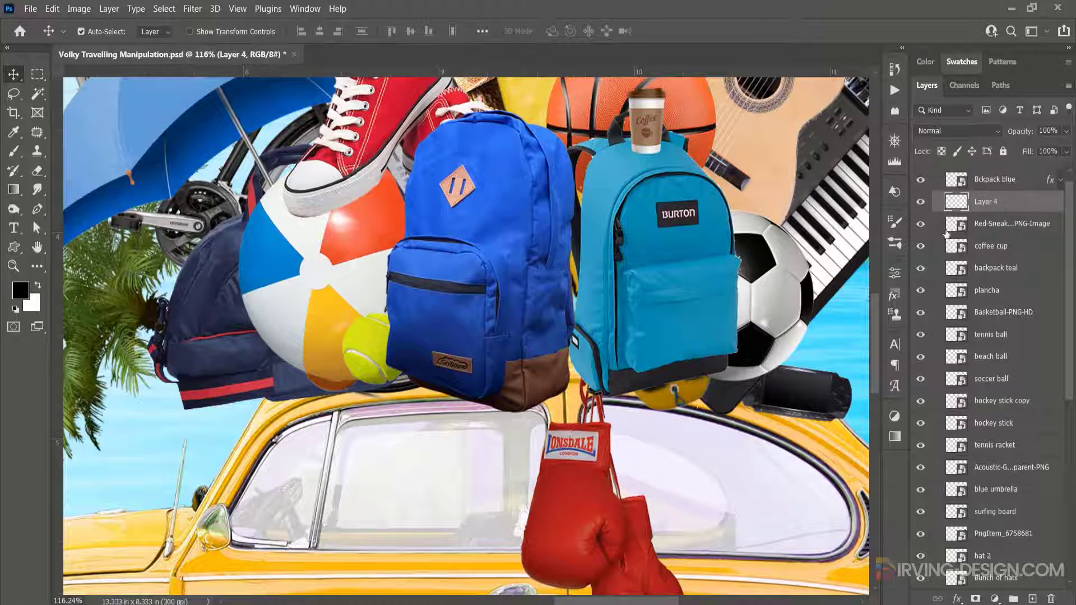
- Paint a soft black shadow under the blue backpack with a 66 px soft brush at 13% opacity
click(15, 156)
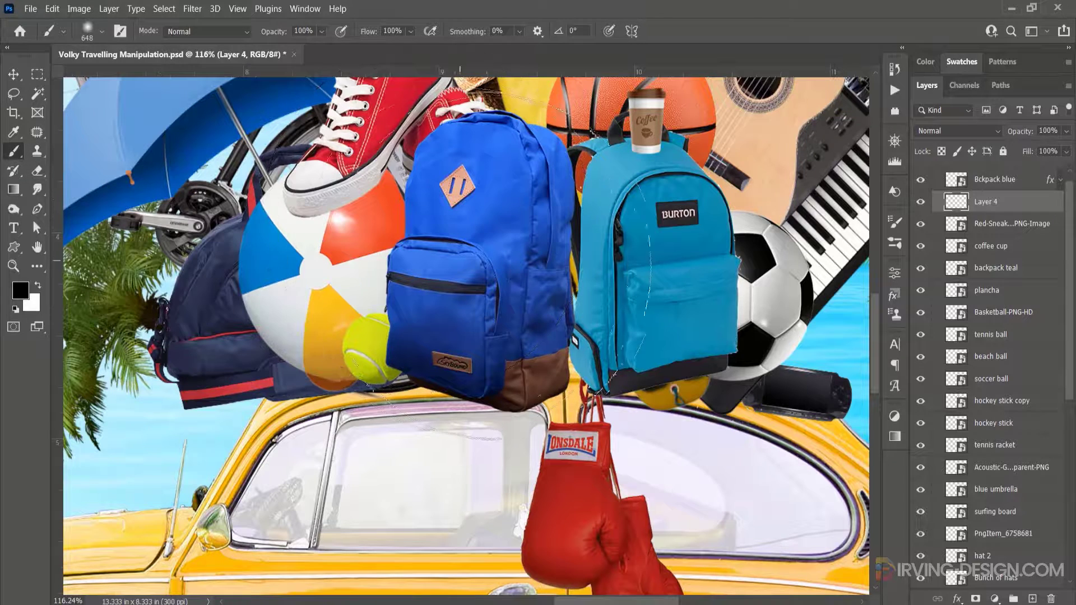
drag(517, 275, 294, 280)
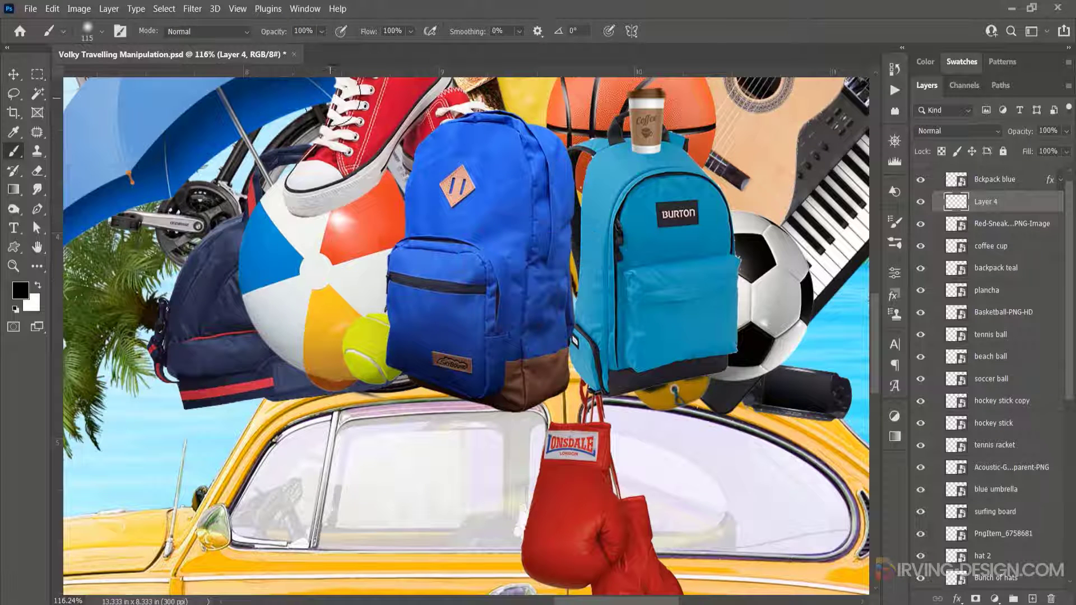
click(323, 31)
drag(287, 47, 280, 50)
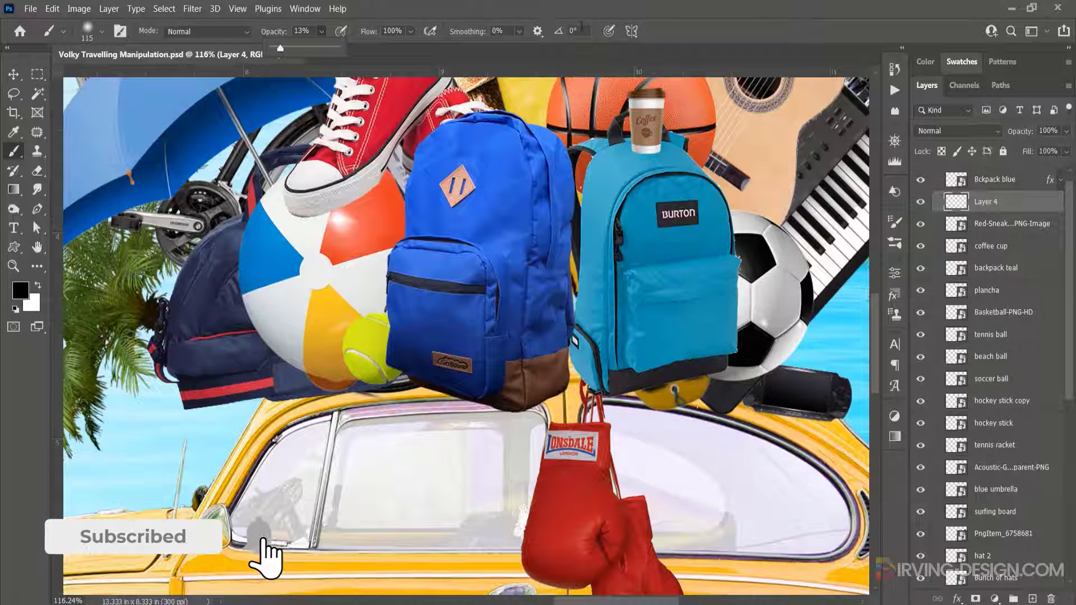
click(709, 22)
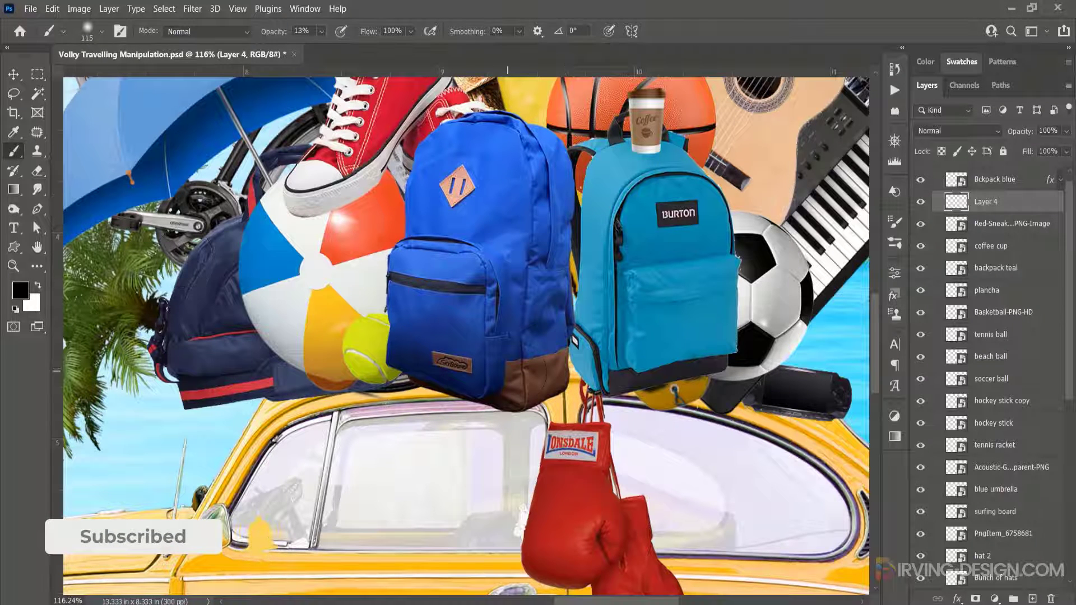
drag(505, 376, 484, 368)
right_click(492, 328)
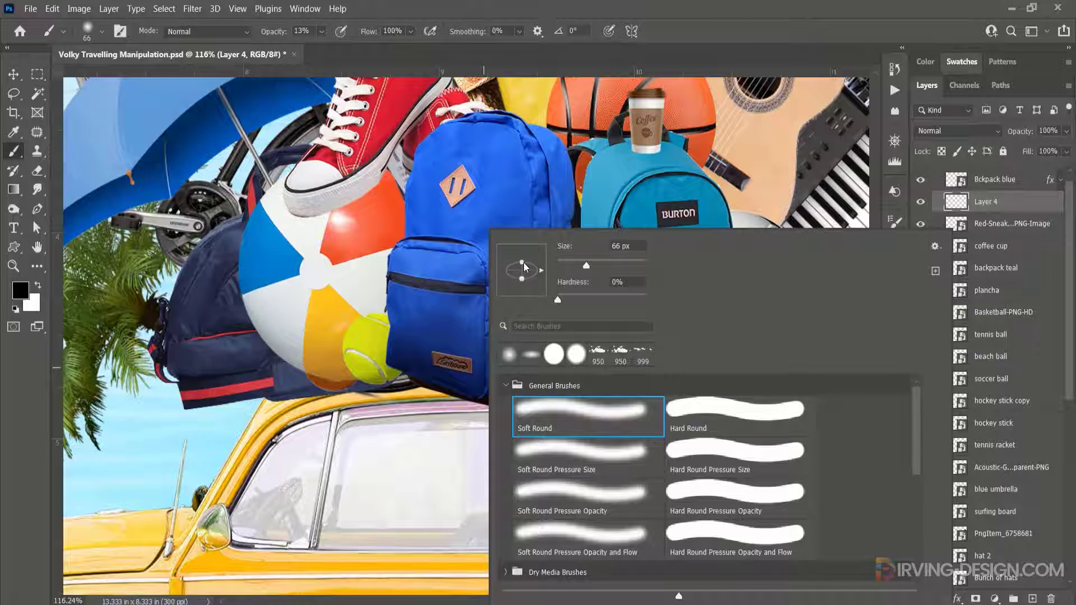
click(681, 48)
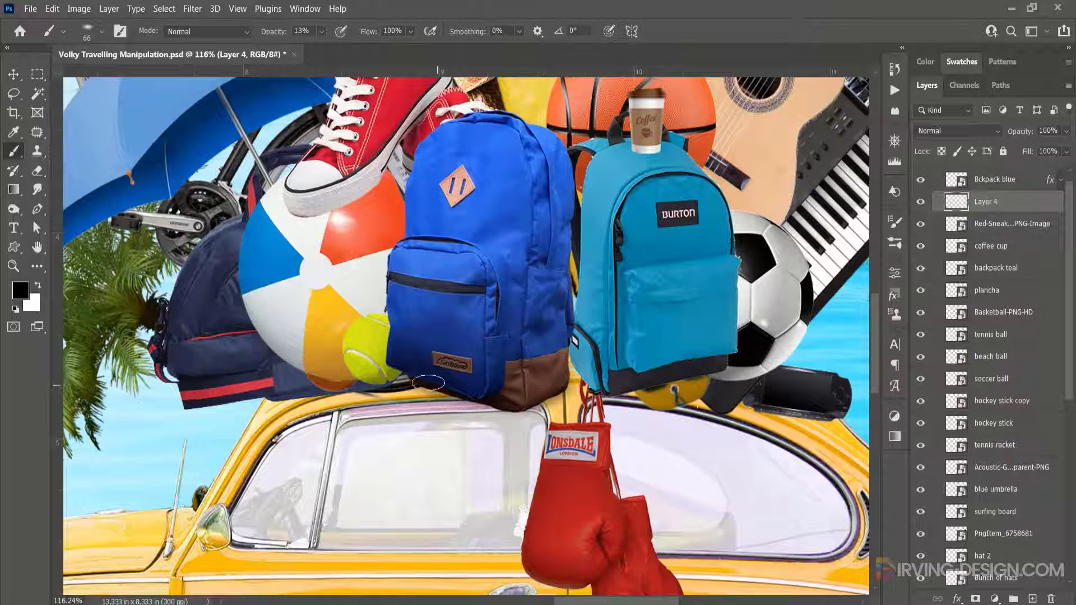
mouse_move(428, 382)
mouse_down()
mouse_move(510, 401)
mouse_move(546, 389)
mouse_move(492, 402)
mouse_move(380, 372)
mouse_move(398, 381)
mouse_move(385, 383)
mouse_move(431, 377)
mouse_move(407, 376)
mouse_up()
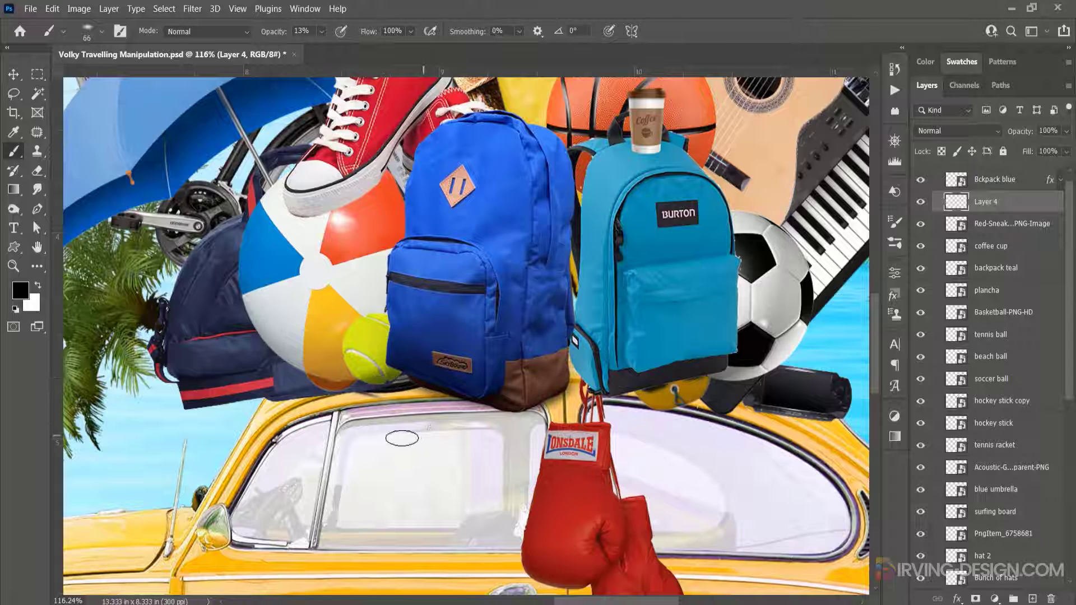
- Erase excess shadow near the tennis ball with a 115 px soft eraser, then paint more shadow along the backpack's base
key(e)
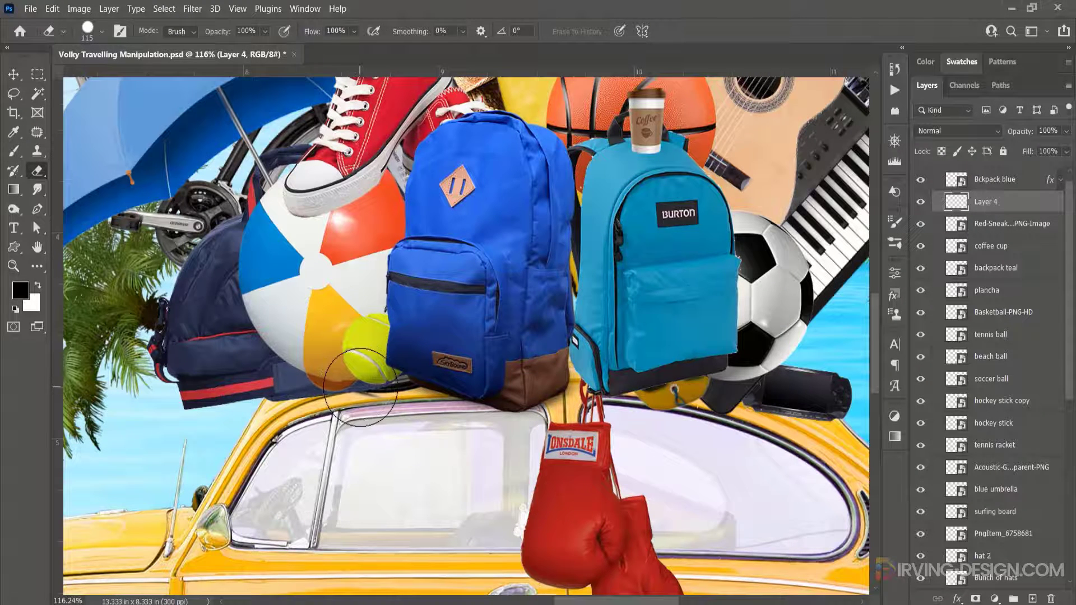
right_click(360, 387)
drag(522, 303, 433, 303)
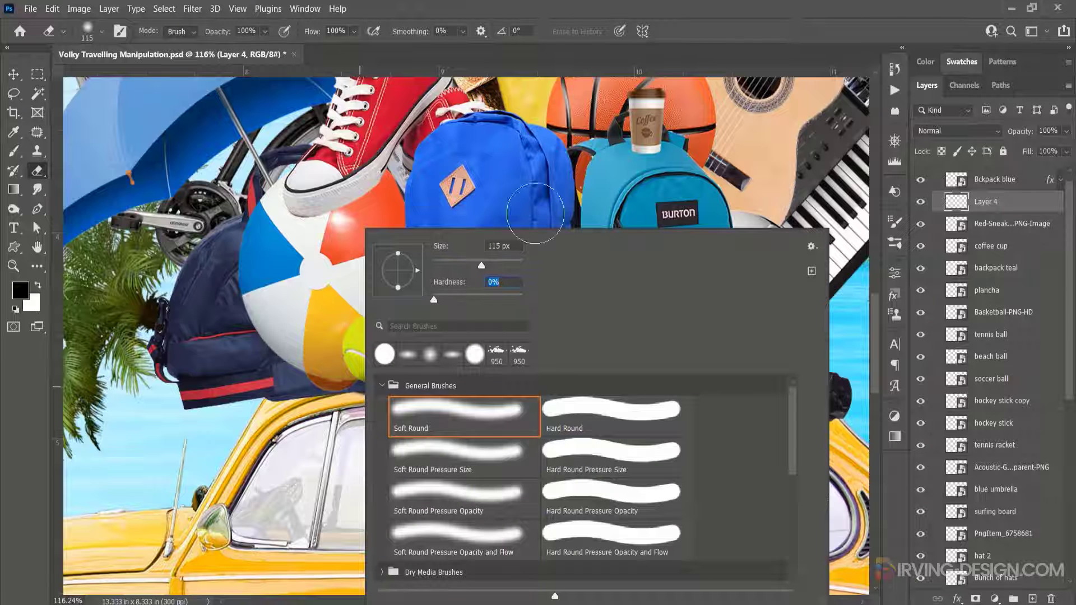
click(696, 55)
drag(377, 399, 370, 394)
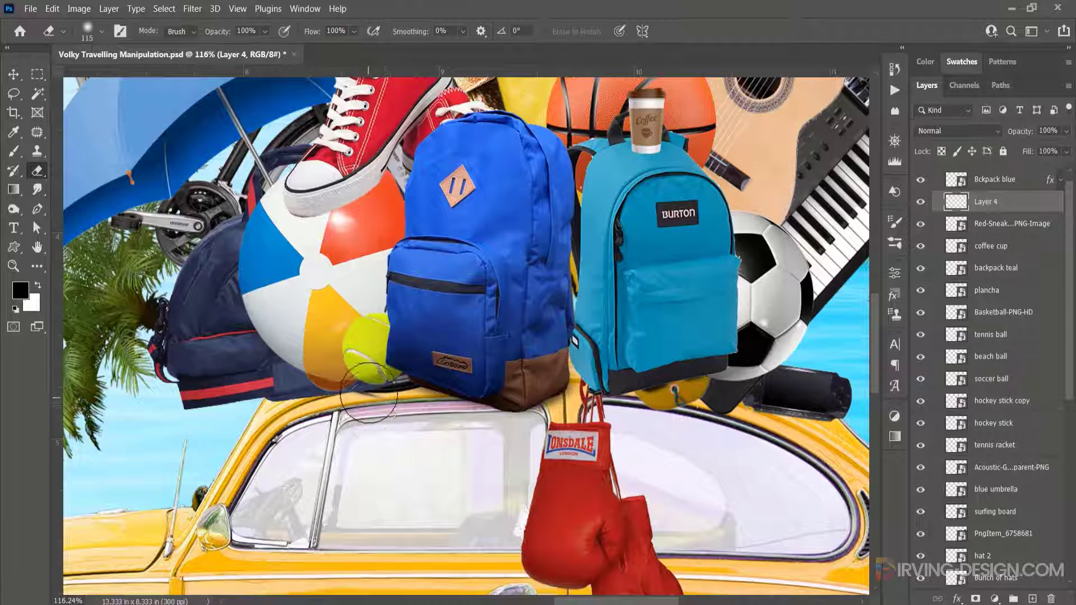
key(b)
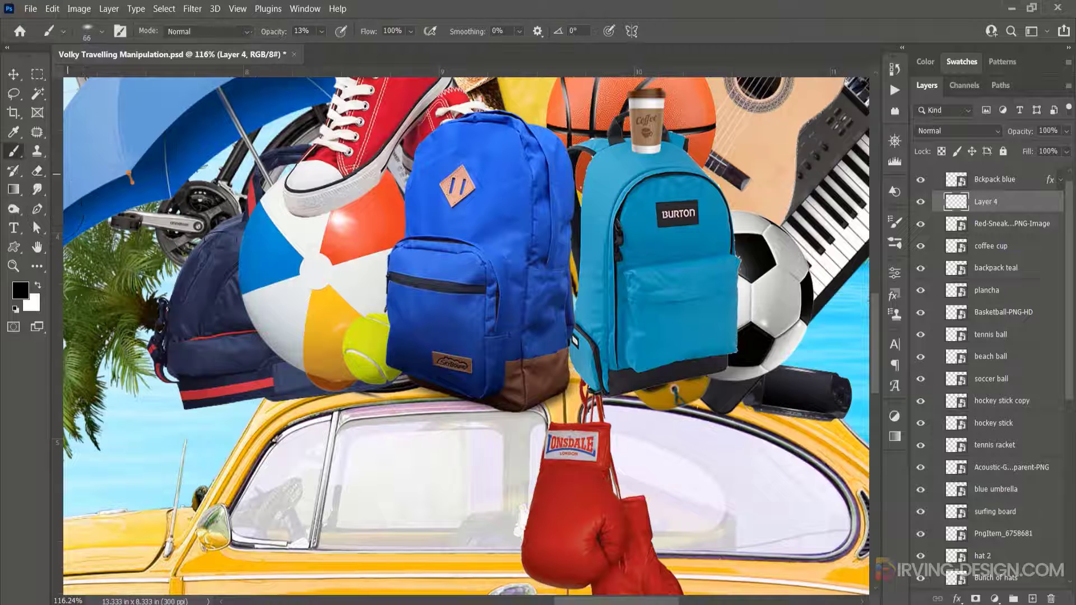
mouse_move(434, 390)
mouse_down()
mouse_move(494, 402)
mouse_move(410, 376)
mouse_move(507, 404)
mouse_move(529, 396)
mouse_move(428, 379)
mouse_move(459, 366)
mouse_move(525, 389)
mouse_up()
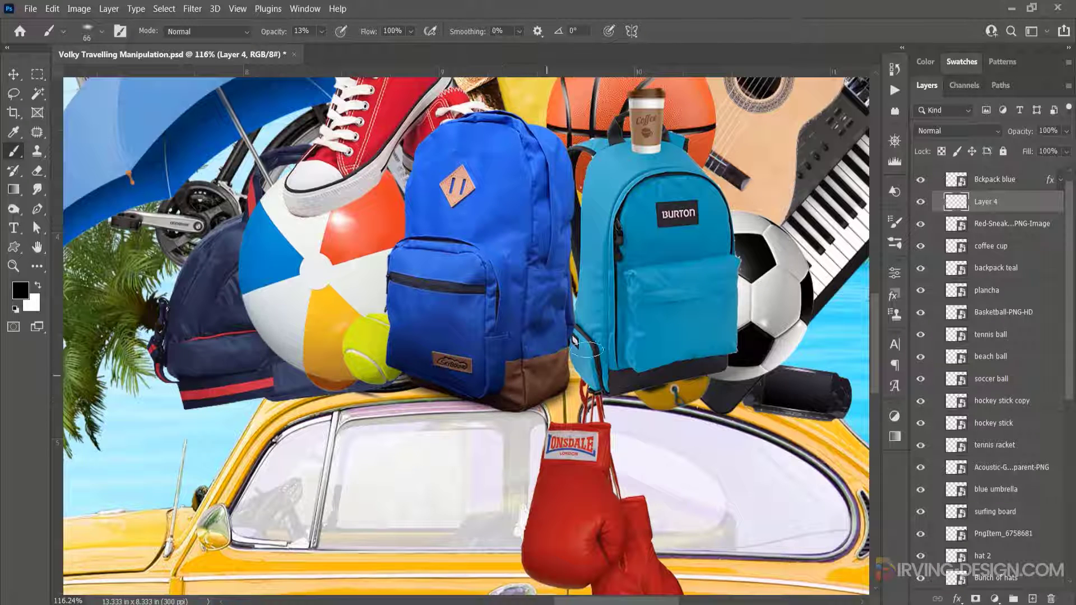
- Select the teal backpack and add a new layer above it named Shadow
click(13, 74)
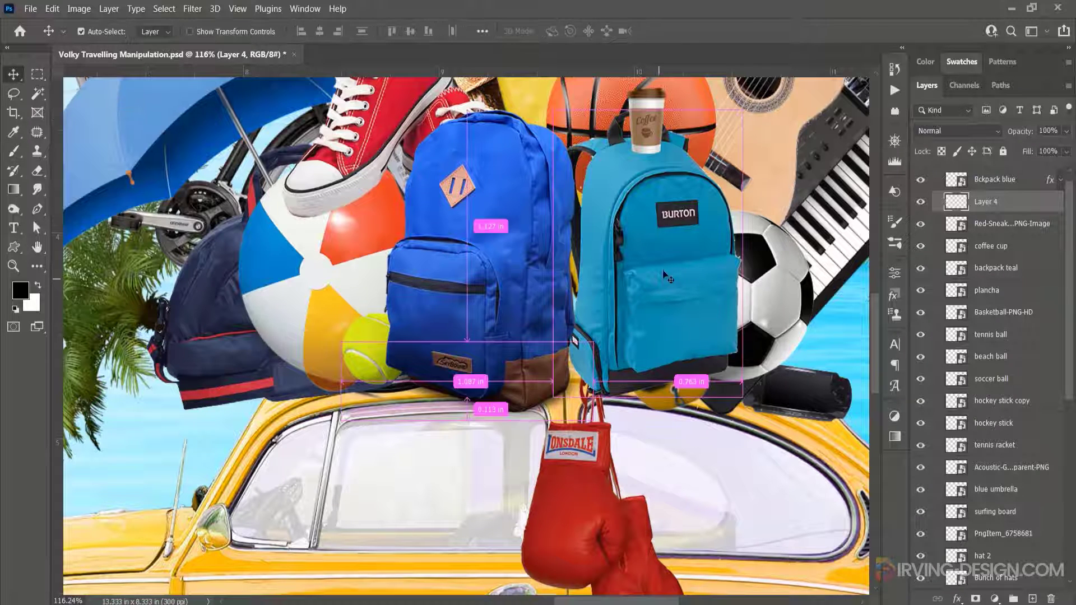
click(666, 278)
click(1033, 598)
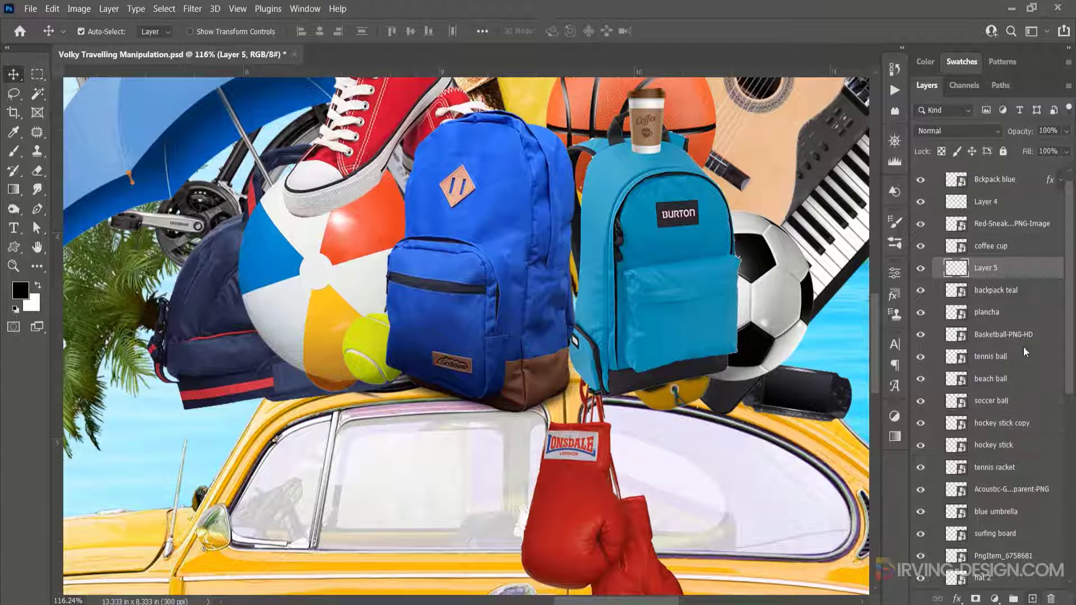
double_click(986, 269)
key(Return)
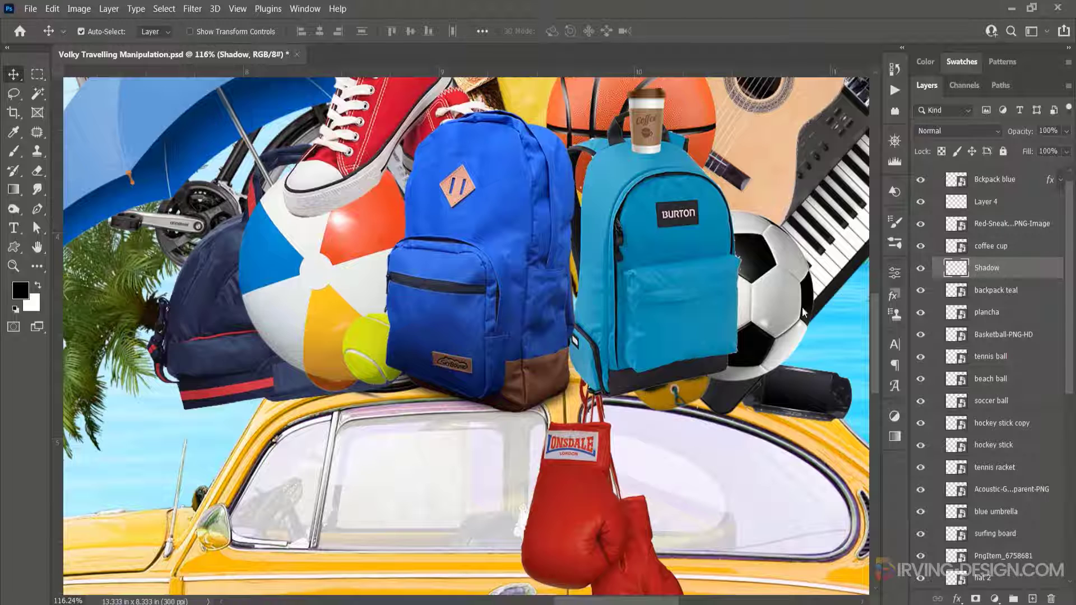
- Paint a soft shadow beneath the teal backpack and move the Shadow layer below the backpack teal layer
key(b)
mouse_move(627, 387)
mouse_down()
mouse_move(592, 374)
mouse_move(631, 381)
mouse_move(702, 369)
mouse_move(604, 387)
mouse_move(656, 381)
mouse_move(614, 387)
mouse_move(623, 388)
mouse_move(593, 390)
mouse_move(592, 374)
mouse_move(627, 381)
mouse_up()
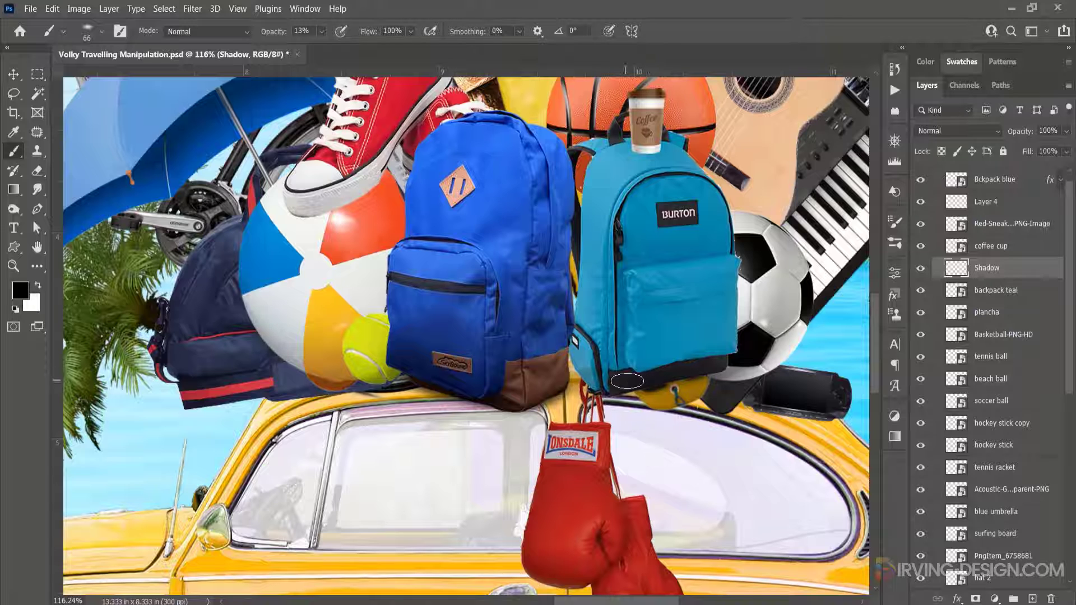
drag(1015, 269, 1015, 295)
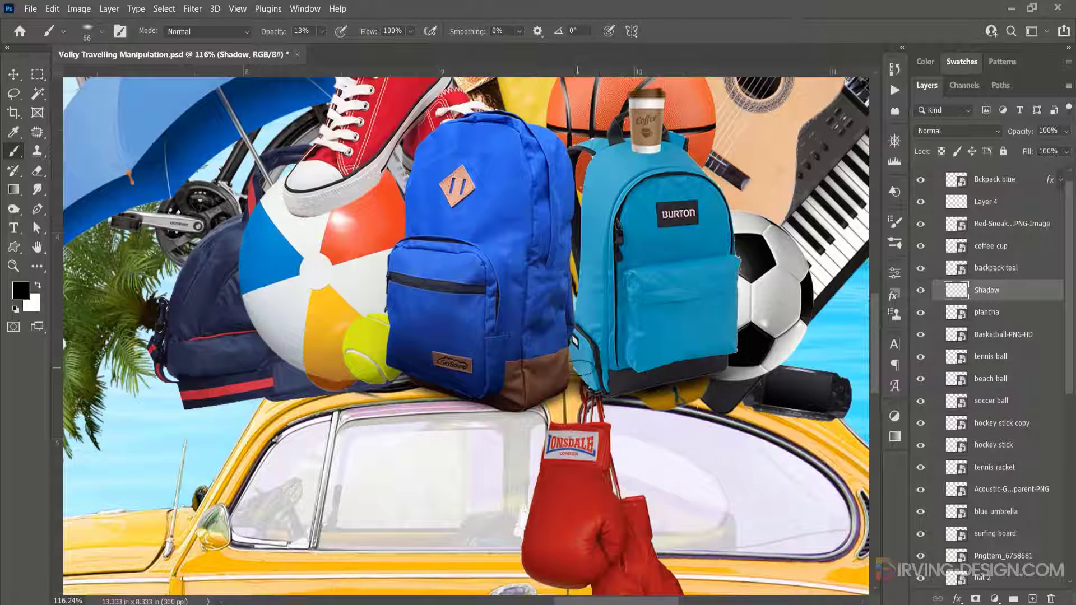
- Add a Multiply drop shadow to the boxing gloves with about 9 px distance and 35% opacity
drag(609, 432, 582, 276)
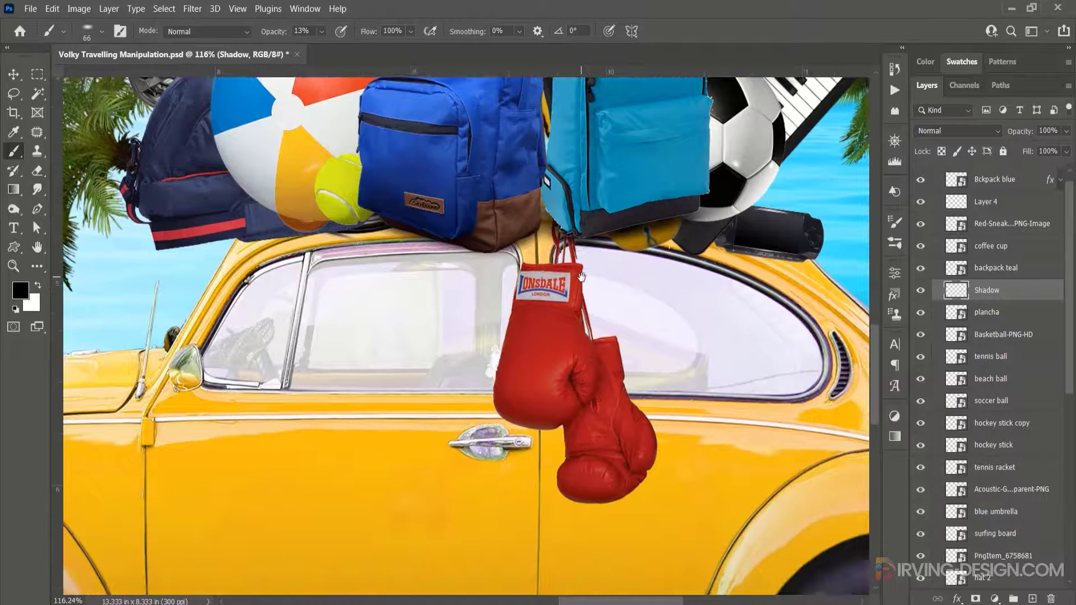
ctrl+click(562, 354)
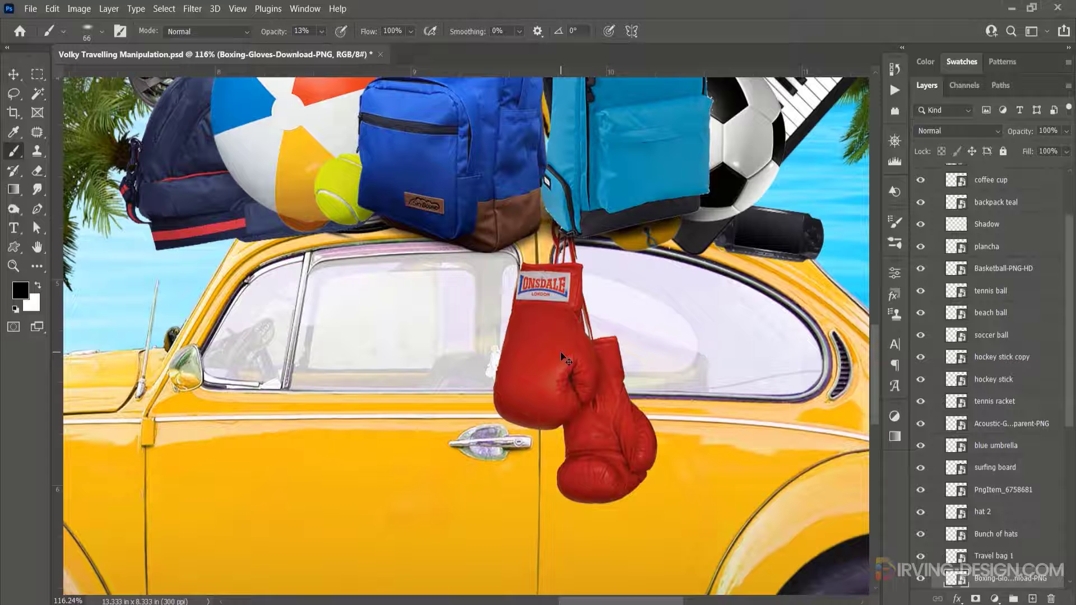
double_click(940, 583)
drag(687, 72, 816, 47)
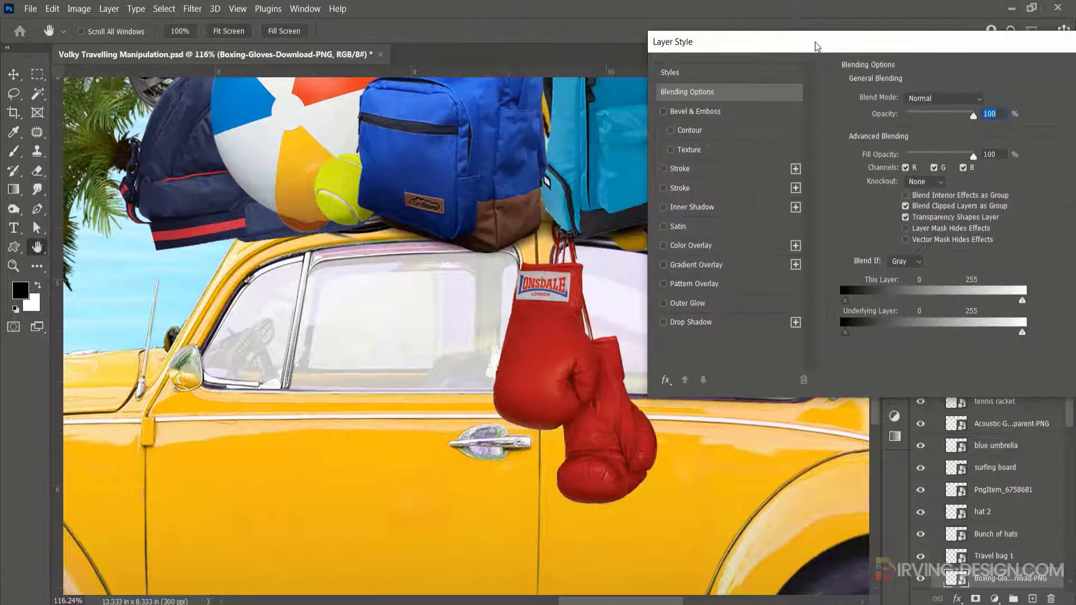
click(663, 322)
click(691, 322)
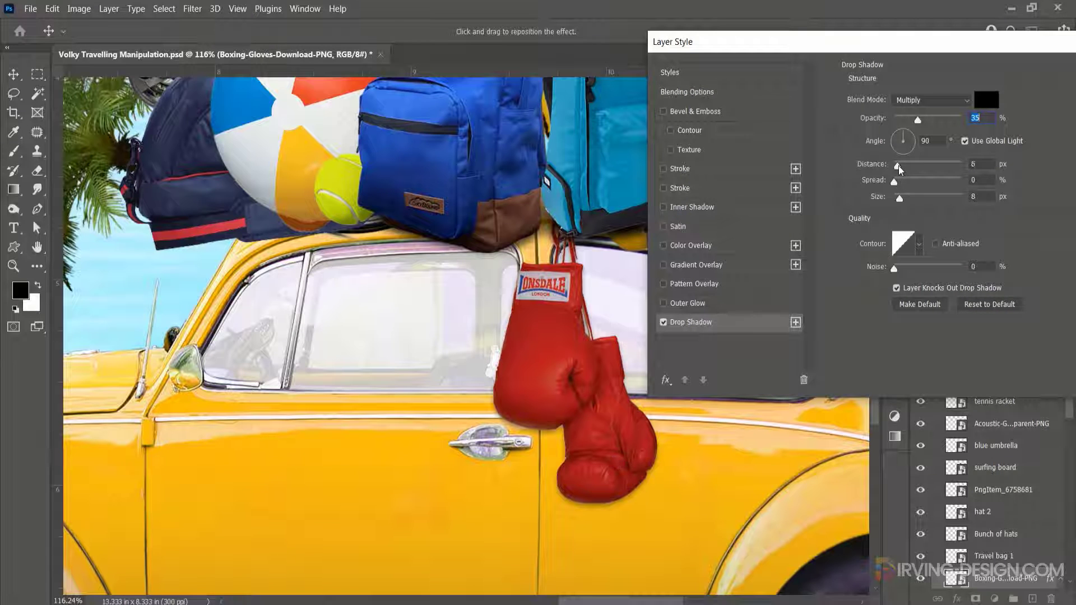
drag(899, 169, 902, 171)
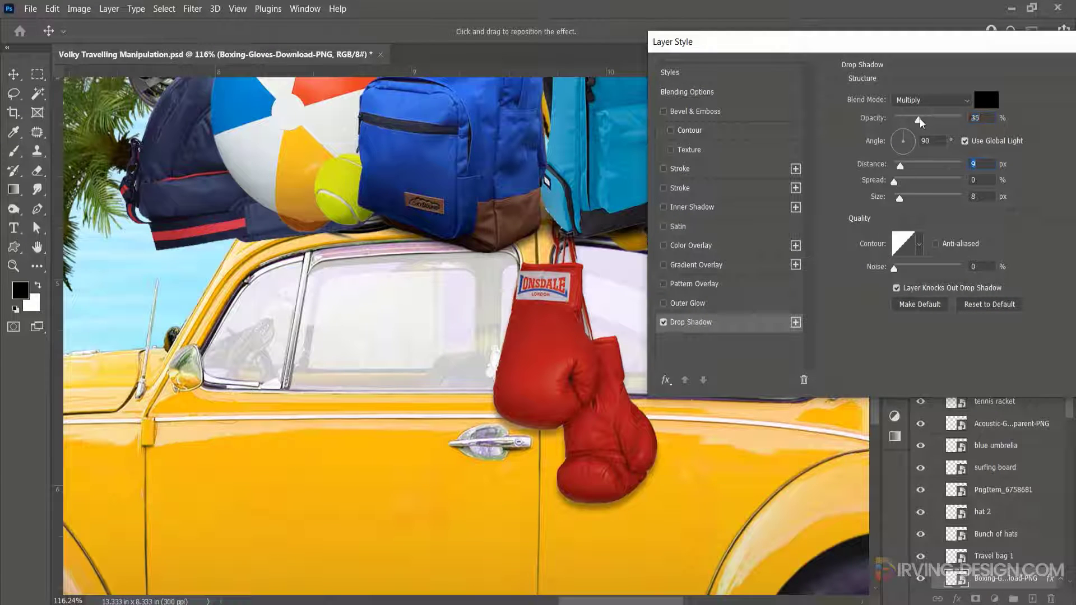
drag(845, 46, 785, 71)
click(684, 350)
click(683, 350)
click(1046, 101)
drag(673, 228, 681, 301)
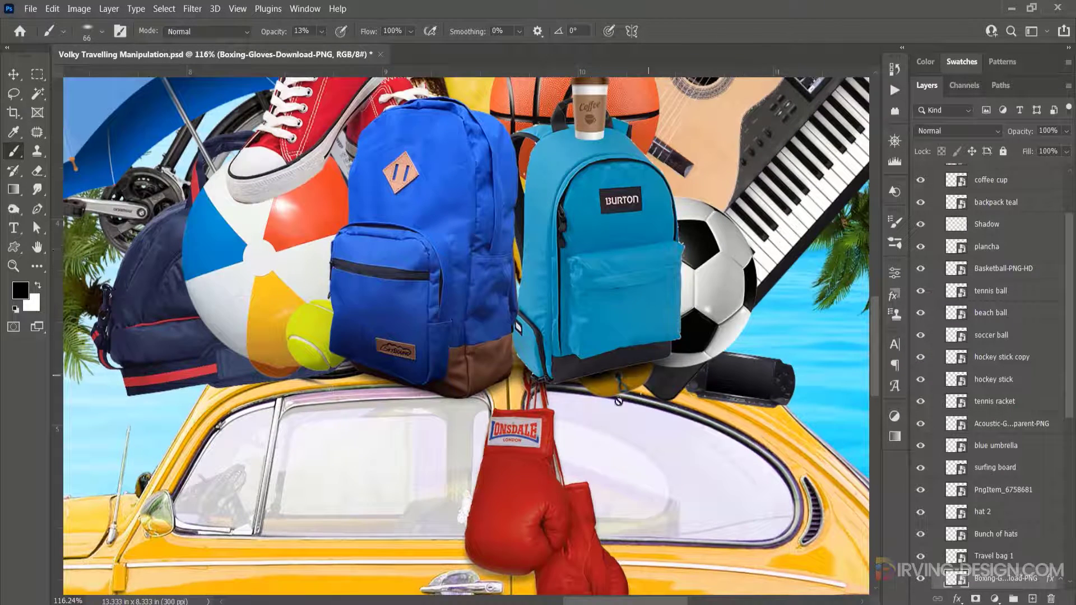
drag(515, 427, 491, 525)
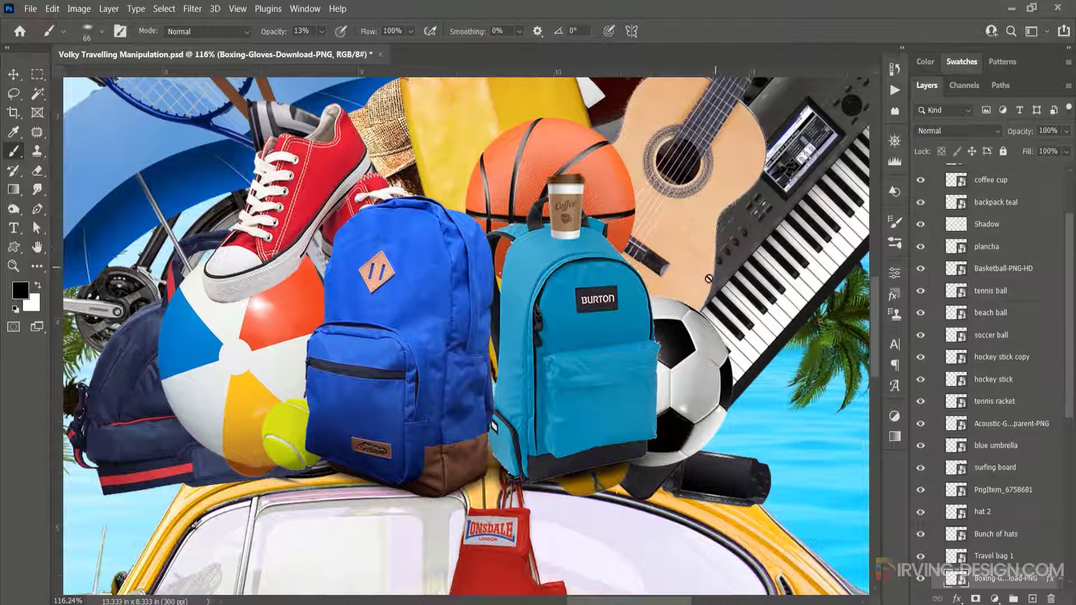
- Add new layers beneath the soccer ball, the PSP and neighbouring items, painting a soft contact shadow on each
ctrl+click(692, 384)
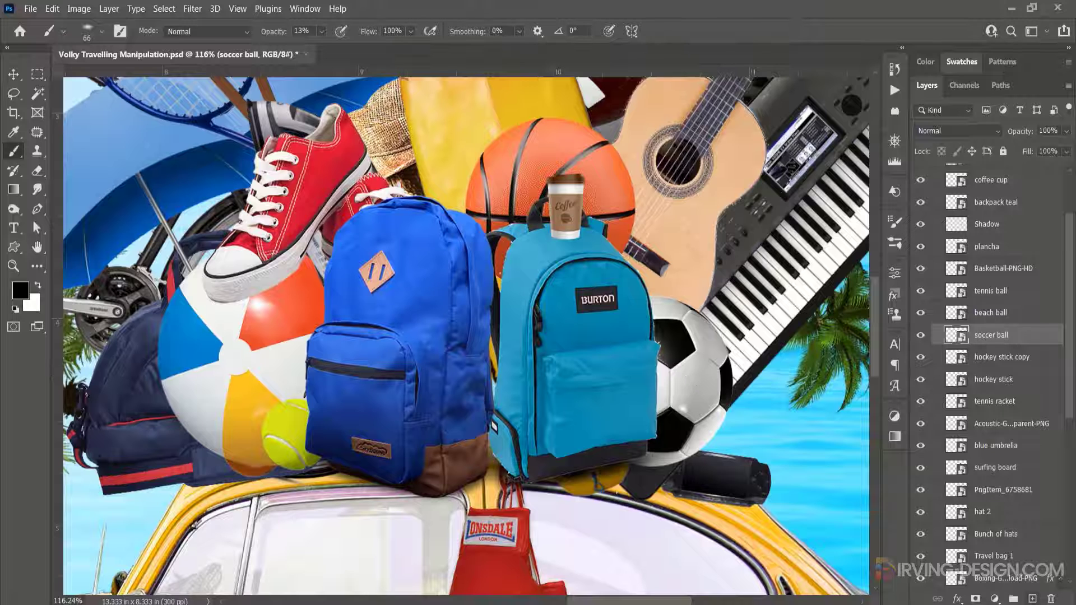
click(1032, 598)
drag(1021, 341, 1020, 365)
scroll(648, 464, up, 5)
mouse_move(649, 464)
mouse_down()
mouse_move(615, 337)
mouse_move(636, 338)
mouse_up()
ctrl+click(465, 392)
click(1032, 598)
drag(1022, 490, 1022, 514)
drag(514, 404, 442, 415)
click(1032, 598)
drag(1028, 523, 1027, 548)
drag(650, 443, 458, 404)
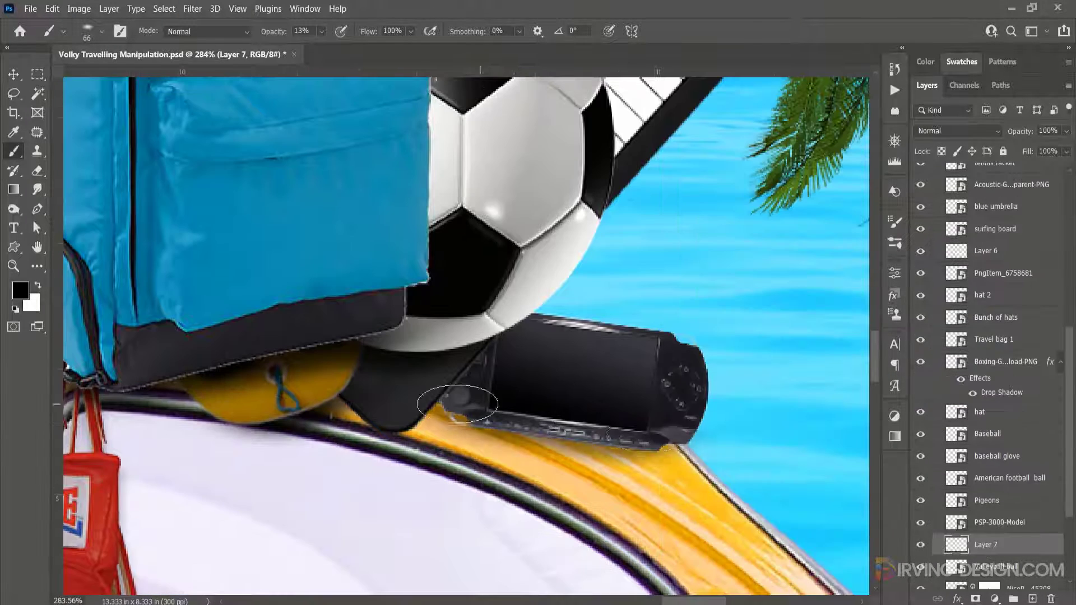
- Add a gradient overlay to the acoustic guitar and paint more soft shadow layers under the beach ball and nearby items
scroll(458, 403, down, 3)
ctrl+click(473, 329)
click(1032, 598)
double_click(1051, 185)
click(646, 341)
click(646, 284)
click(677, 289)
mouse_move(289, 214)
mouse_down()
mouse_move(448, 242)
mouse_move(751, 116)
mouse_up()
ctrl+click(359, 246)
click(1032, 598)
drag(1020, 175, 1020, 204)
mouse_move(295, 322)
mouse_down()
mouse_move(409, 263)
mouse_move(296, 317)
mouse_up()
ctrl+click(311, 421)
drag(311, 420, 399, 246)
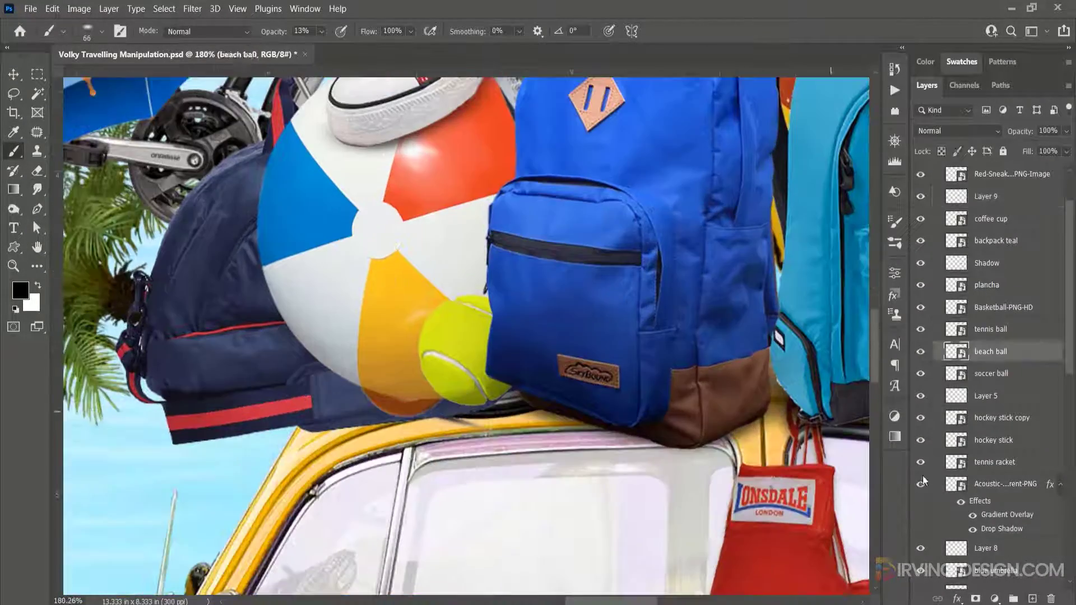
- Add gradient overlays to the beach ball and travel bag and paint further soft shadows beneath the roof items
click(1032, 599)
drag(337, 395, 437, 412)
double_click(1047, 352)
click(559, 291)
click(1009, 99)
drag(313, 393, 526, 393)
ctrl+click(465, 412)
click(1032, 598)
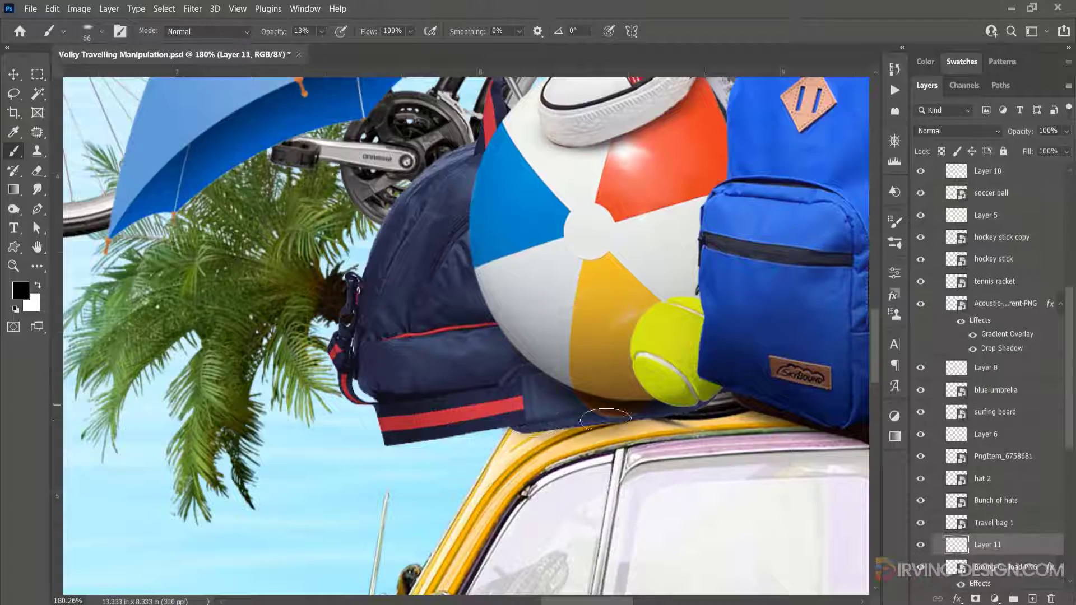
drag(606, 420, 518, 427)
double_click(1048, 523)
click(559, 290)
click(1009, 99)
ctrl+click(626, 243)
click(988, 261)
drag(470, 235, 513, 356)
scroll(542, 319, down, 3)
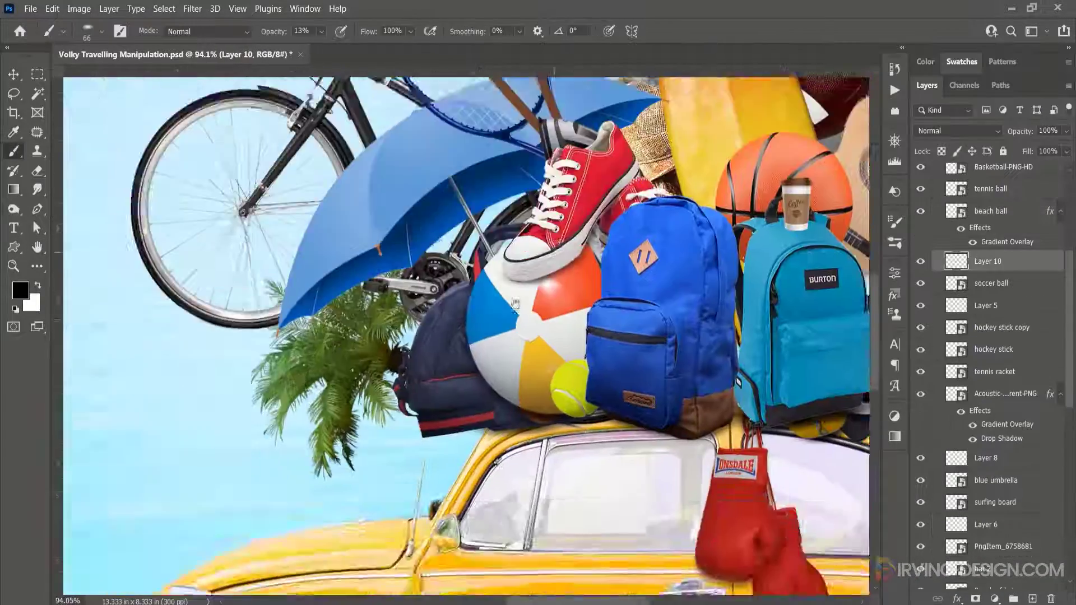
- Add Multiply drop shadows to the blue umbrella, surfing board and boom box, with a gradient overlay on the boom box
drag(516, 303, 451, 397)
ctrl+click(1032, 598)
double_click(1036, 481)
click(554, 318)
click(988, 68)
double_click(1031, 555)
click(680, 315)
drag(907, 112, 916, 113)
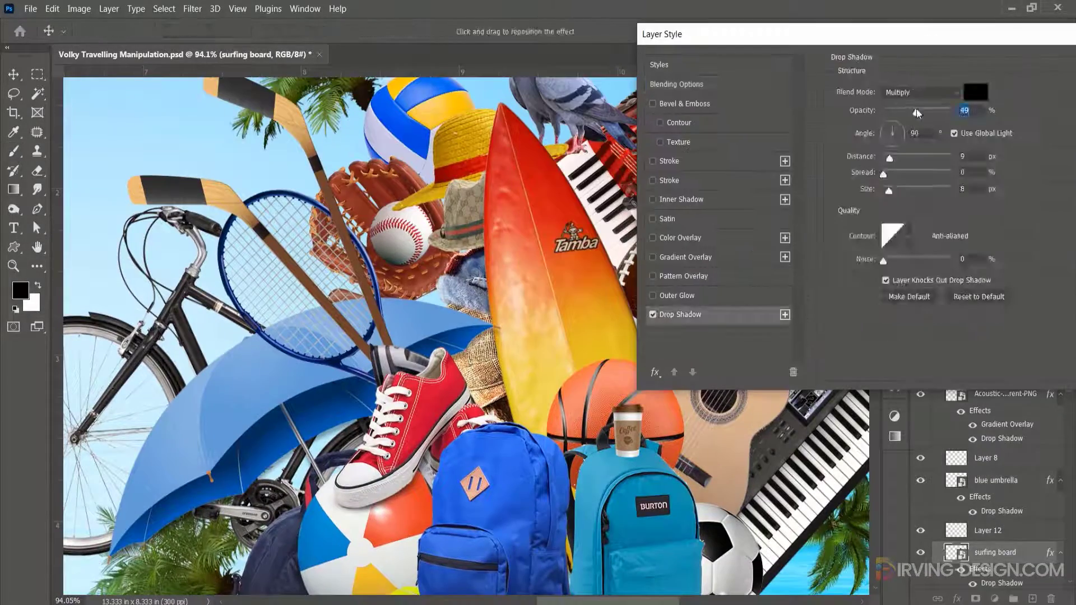
key(Return)
click(985, 470)
double_click(1037, 471)
key(Return)
click(991, 577)
double_click(1036, 577)
click(66, 393)
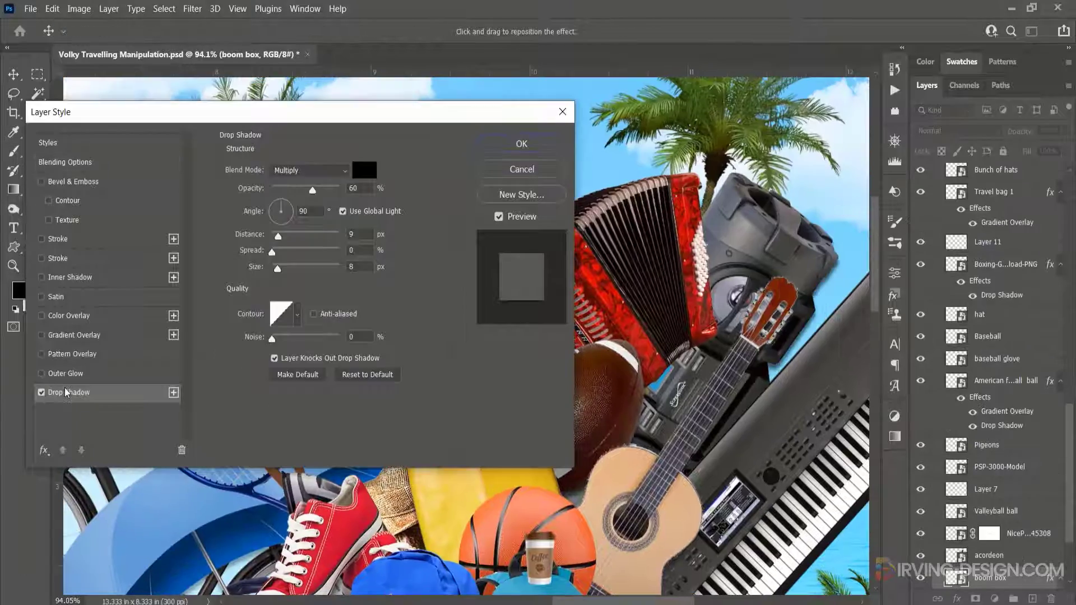
click(74, 334)
key(Return)
- Apply drop shadows to the baseball glove, baseball and hat layers and add another shadow layer beneath them
key(b)
double_click(1037, 359)
key(Return)
ctrl+click(1032, 598)
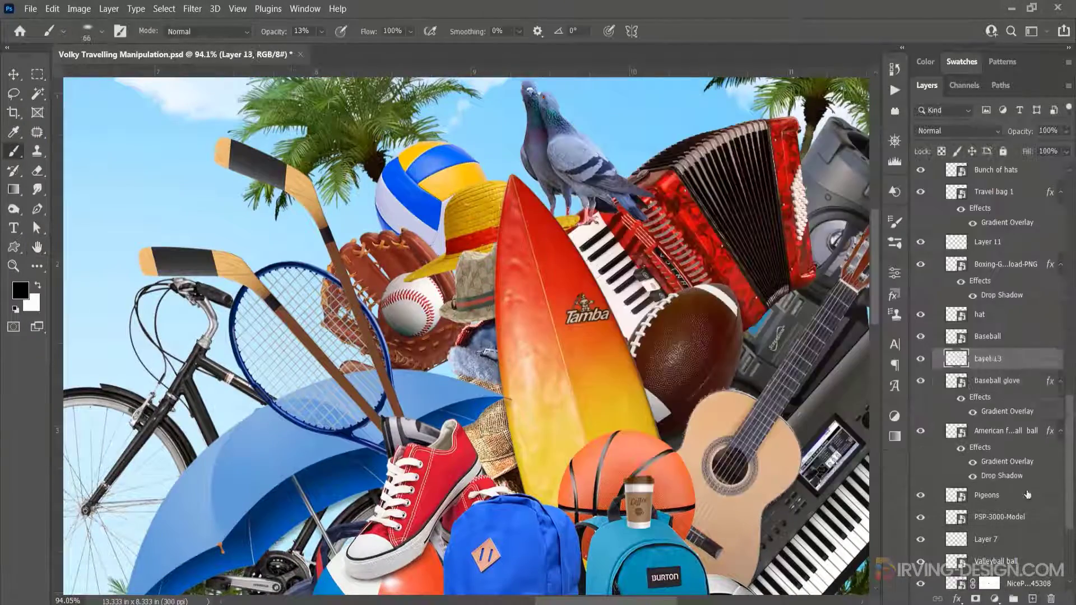
drag(987, 358, 987, 419)
double_click(938, 337)
click(559, 416)
key(Return)
double_click(939, 315)
click(559, 415)
key(Return)
click(940, 180)
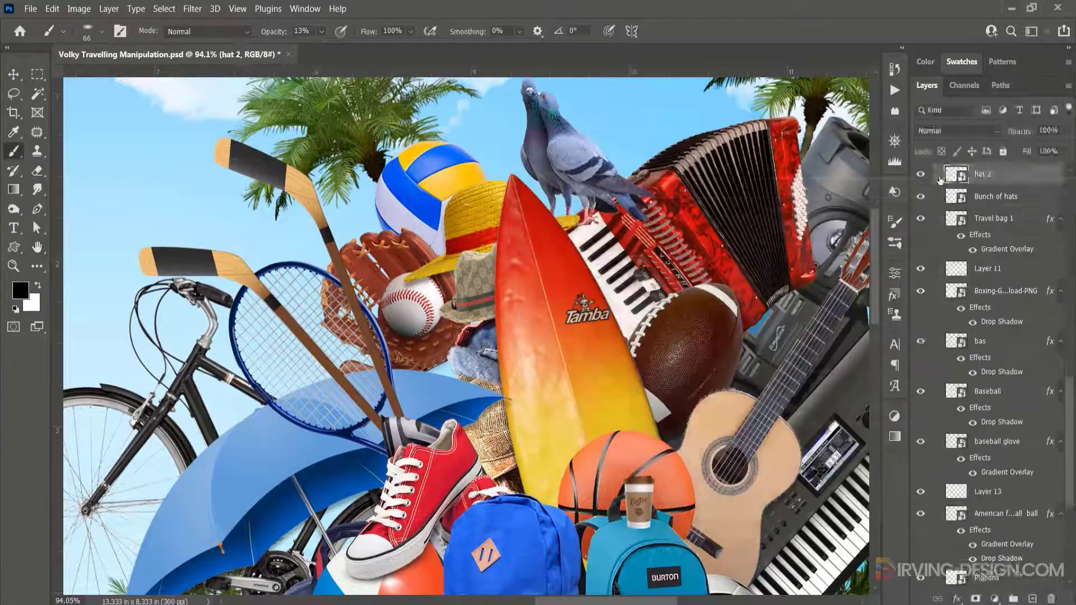
- Add drop shadows to the pigeons, the hat and the remaining luggage layers
scroll(940, 336, down, 3)
double_click(938, 577)
click(572, 379)
key(Return)
click(938, 274)
double_click(938, 274)
click(655, 409)
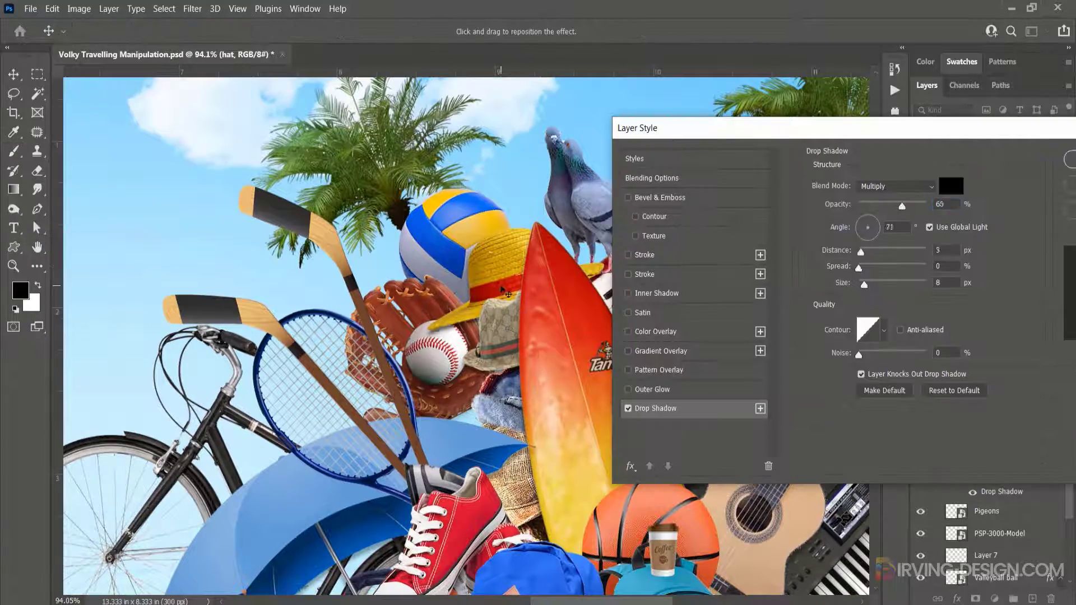
key(Return)
ctrl+click(560, 313)
double_click(1037, 174)
click(723, 411)
click(699, 411)
key(Return)
- Paint one more soft shadow on a new layer beneath the luggage, apply its layer style, and save the document
click(986, 225)
mouse_move(529, 504)
mouse_down()
mouse_move(541, 239)
mouse_move(406, 275)
mouse_up()
ctrl+click(605, 313)
click(1033, 599)
drag(987, 467, 988, 496)
scroll(473, 299, up, 5)
scroll(473, 320, down, 8)
double_click(932, 464)
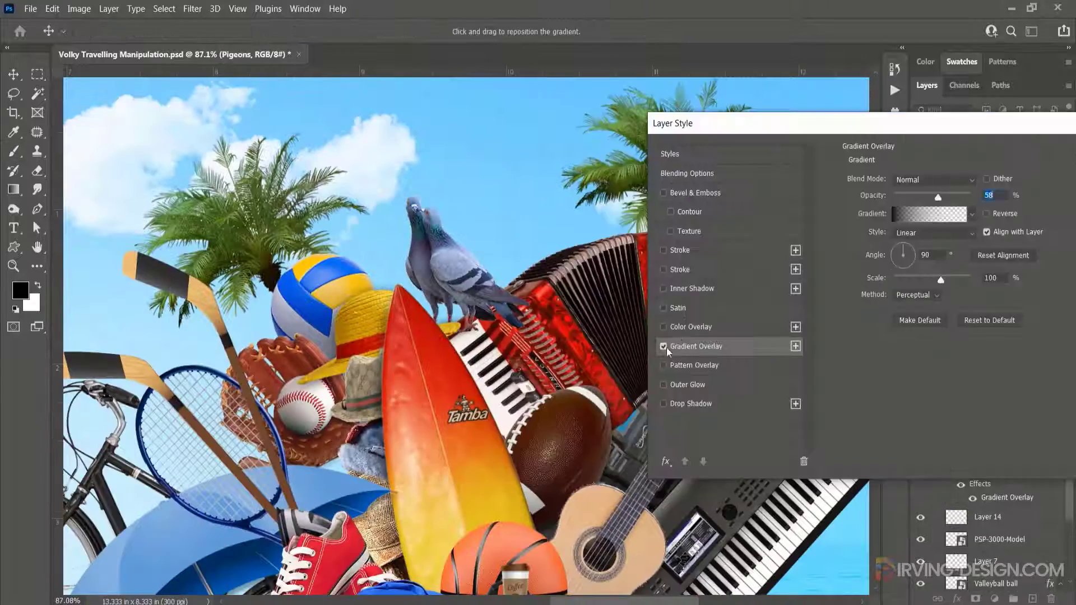
key(Return)
key(ctrl+0)
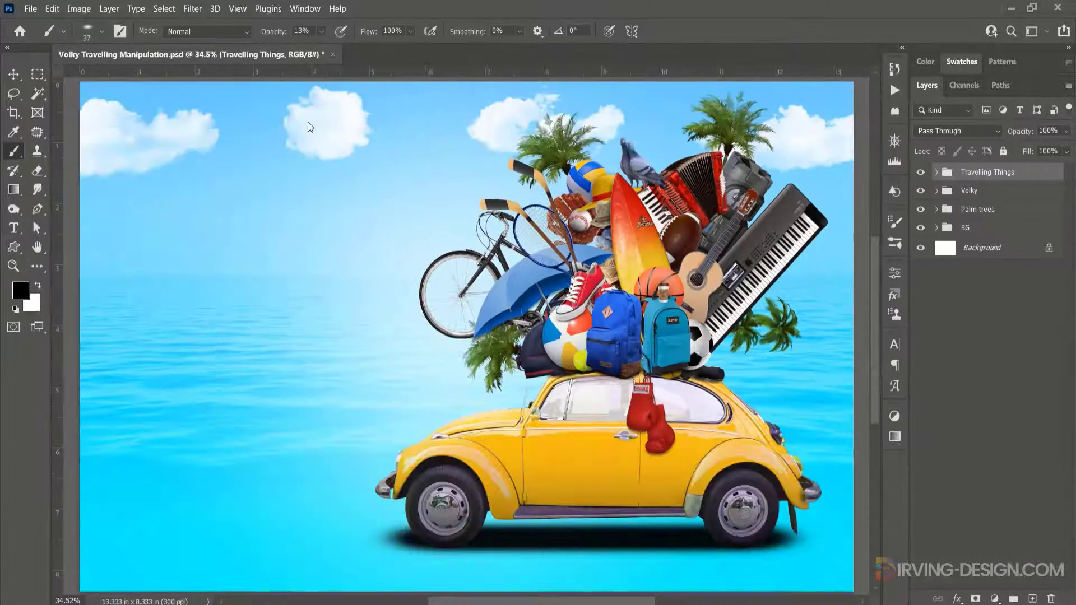
key(ctrl+s)
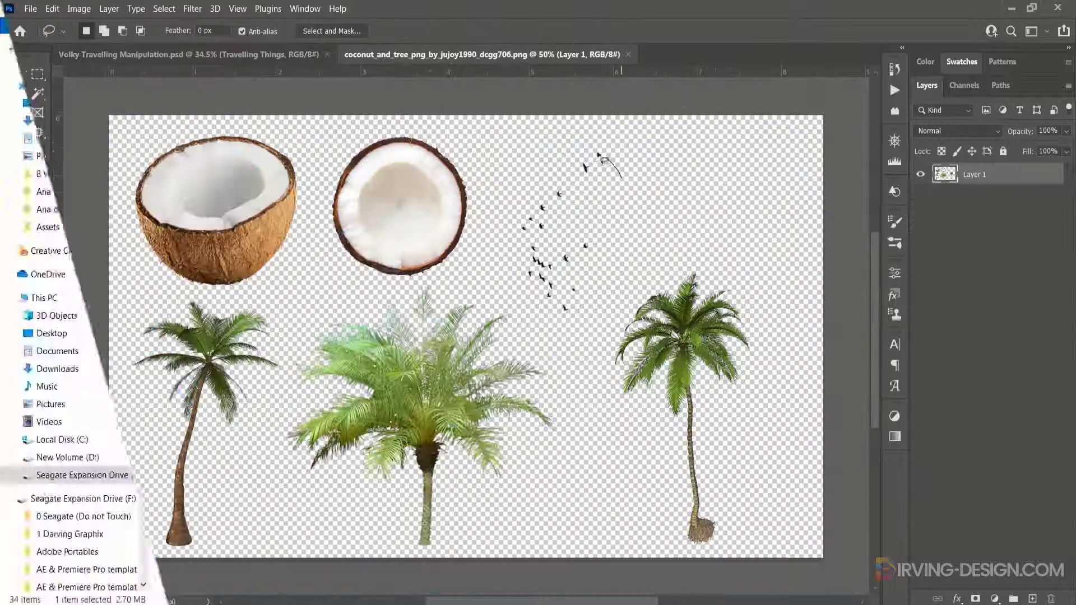
- Lasso the flock of birds in the coconut and tree image and drag them into the Volky document
drag(598, 155, 552, 164)
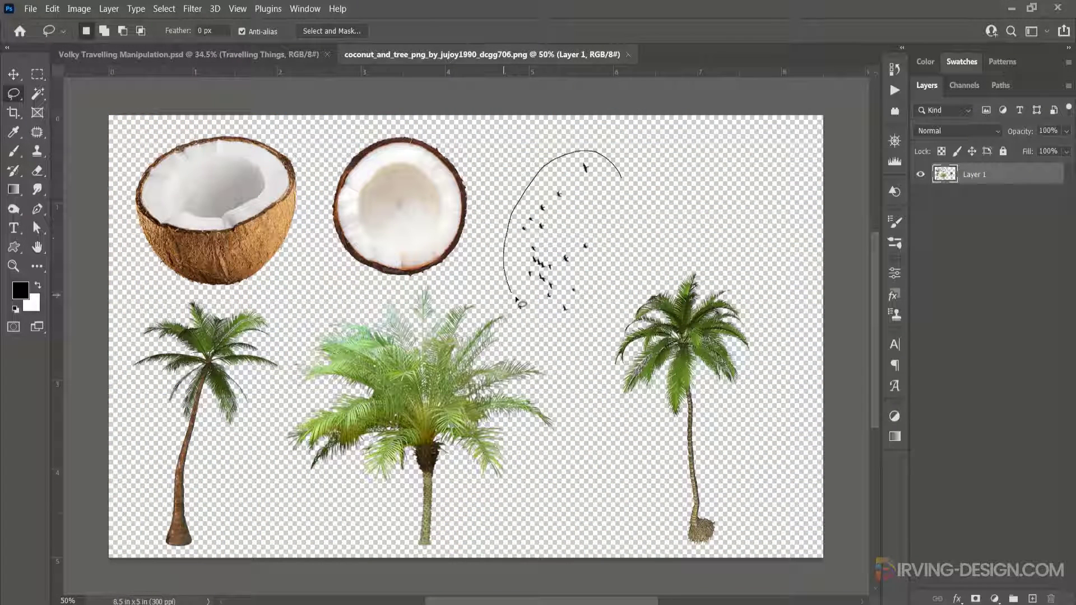
drag(542, 321, 583, 324)
drag(625, 193, 610, 163)
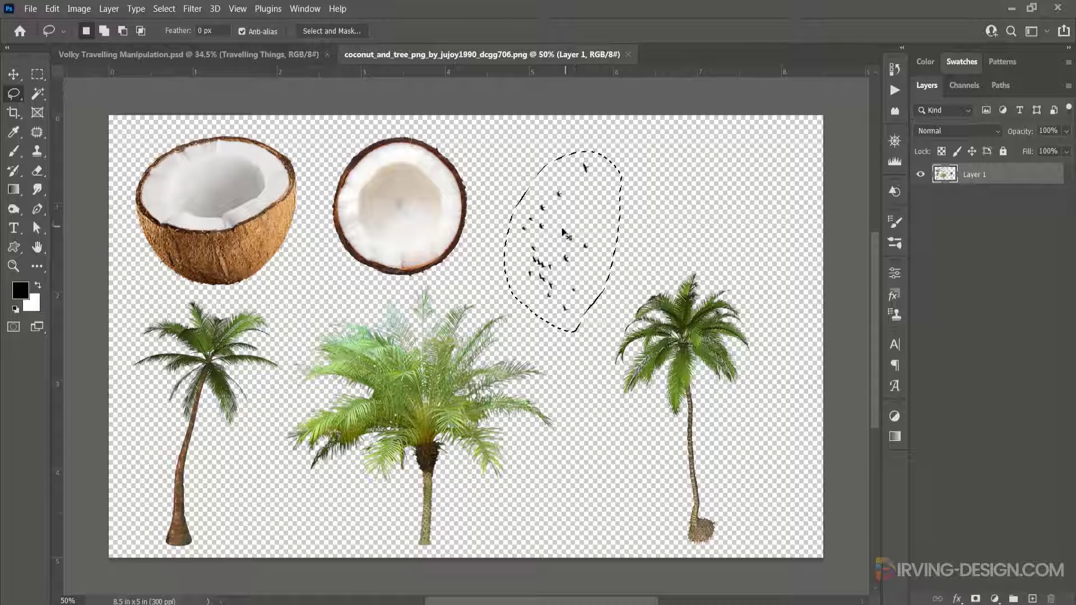
mouse_move(565, 233)
mouse_down()
mouse_move(480, 133)
mouse_move(308, 108)
mouse_move(234, 59)
mouse_move(262, 165)
mouse_up()
drag(267, 205, 267, 205)
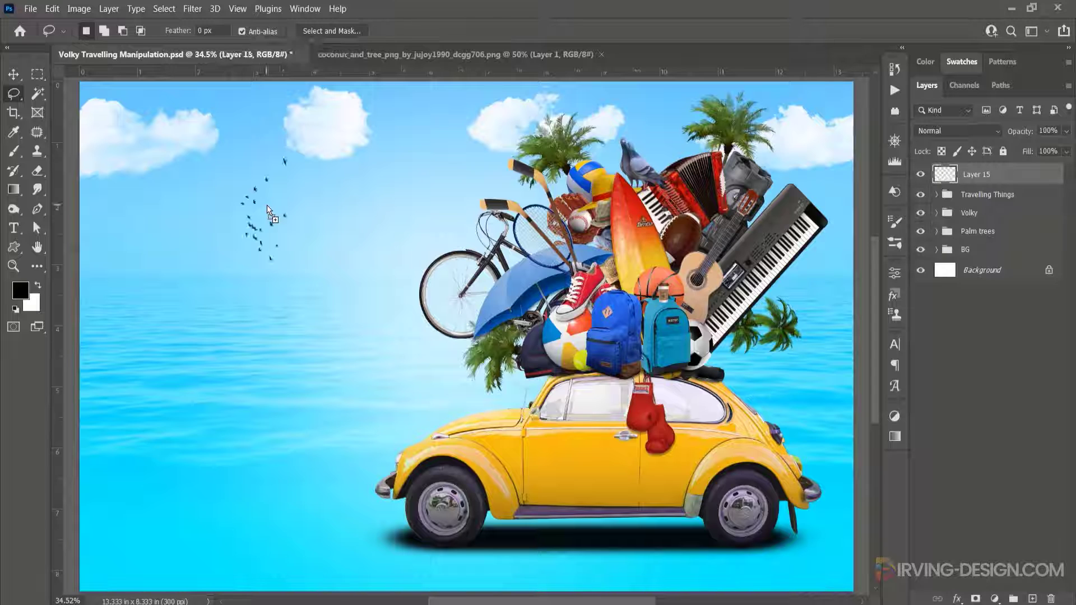
- Rename the new birds layer as Birds
double_click(983, 175)
text(Birds)
key(Return)
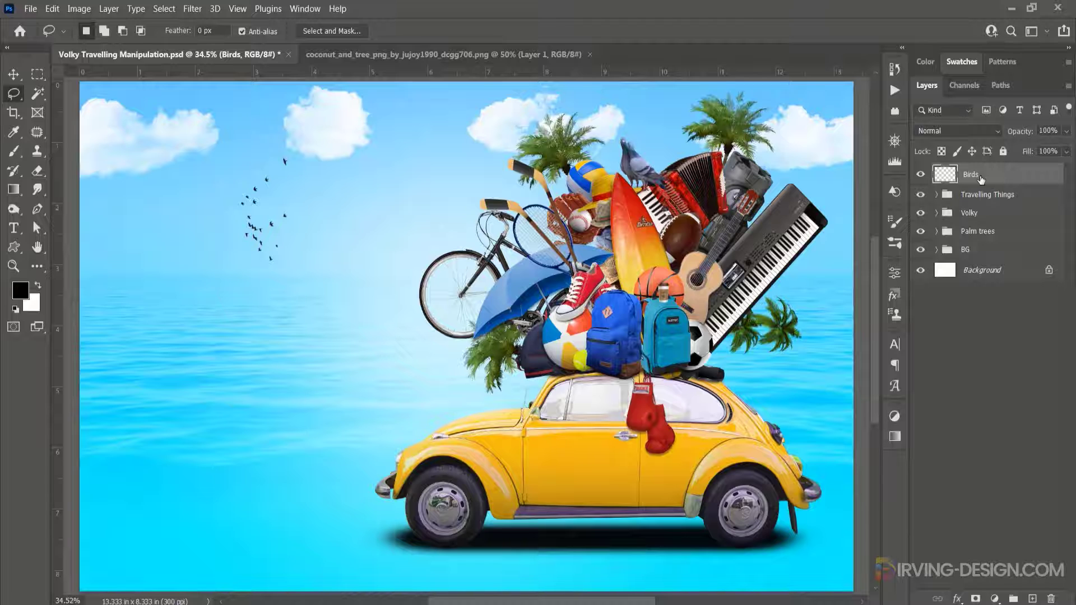
- Move the Birds layer into the BG group and convert it to a smart object
drag(981, 179, 935, 233)
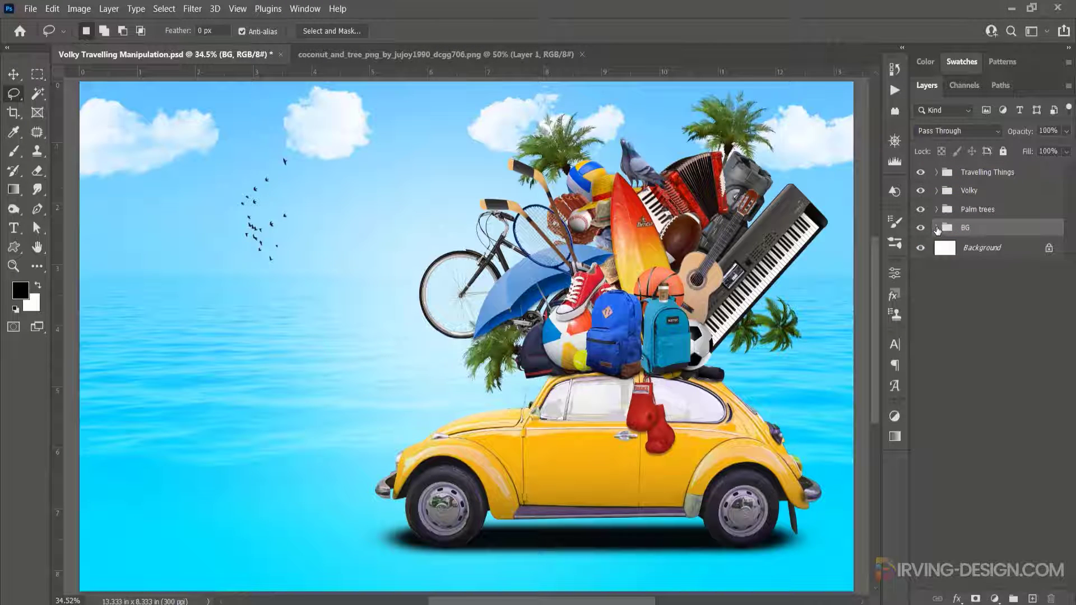
click(937, 228)
click(989, 250)
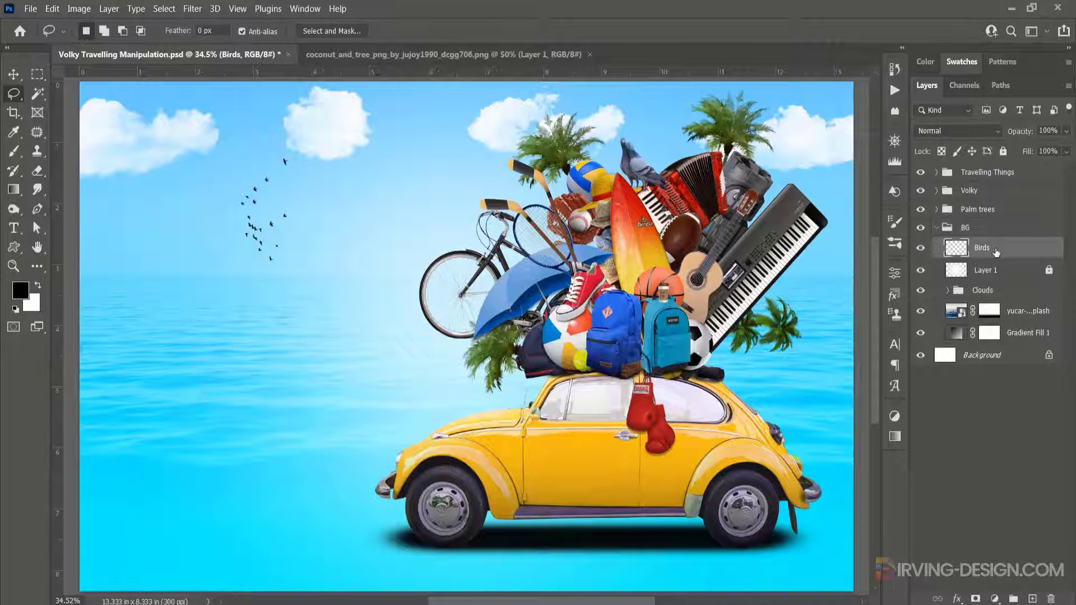
right_click(995, 251)
click(914, 215)
click(14, 74)
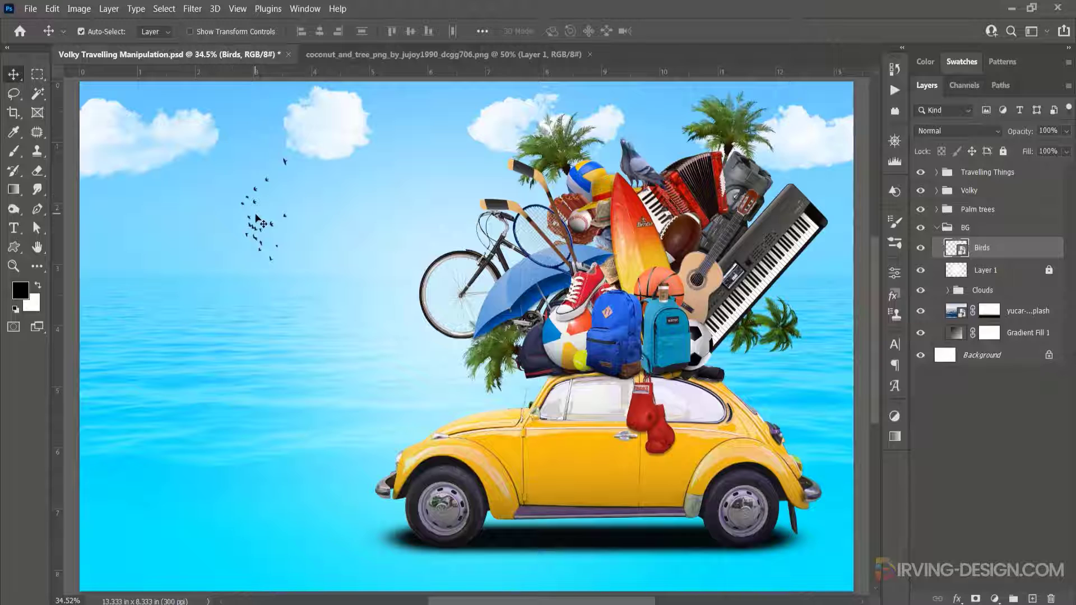
- Position the birds beside the upper-left clouds and scale them up to about 146%
drag(254, 212, 223, 193)
key(ctrl+t)
drag(259, 135, 280, 124)
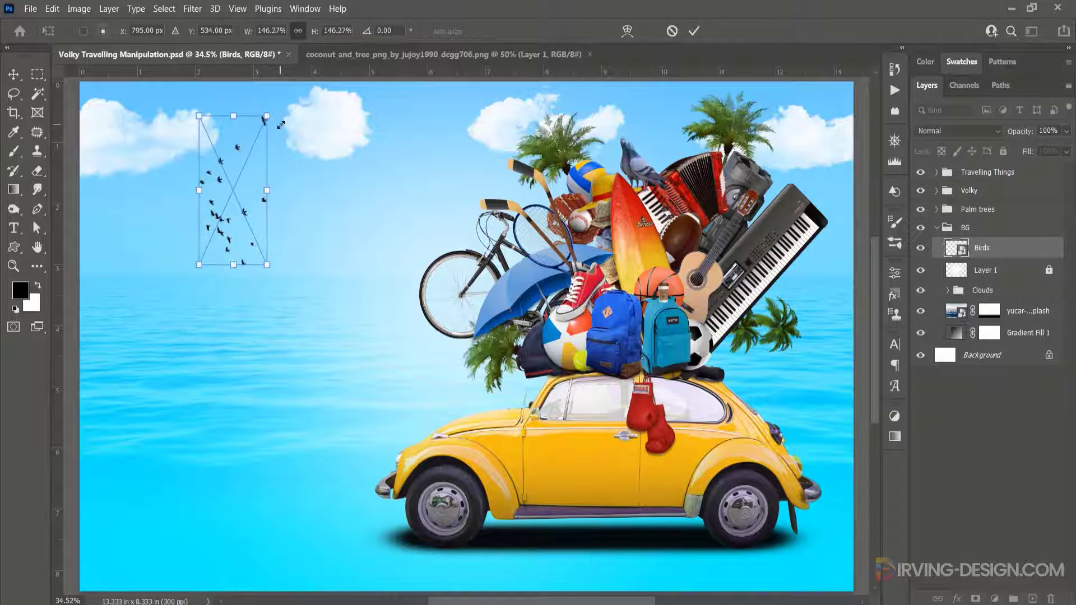
click(695, 31)
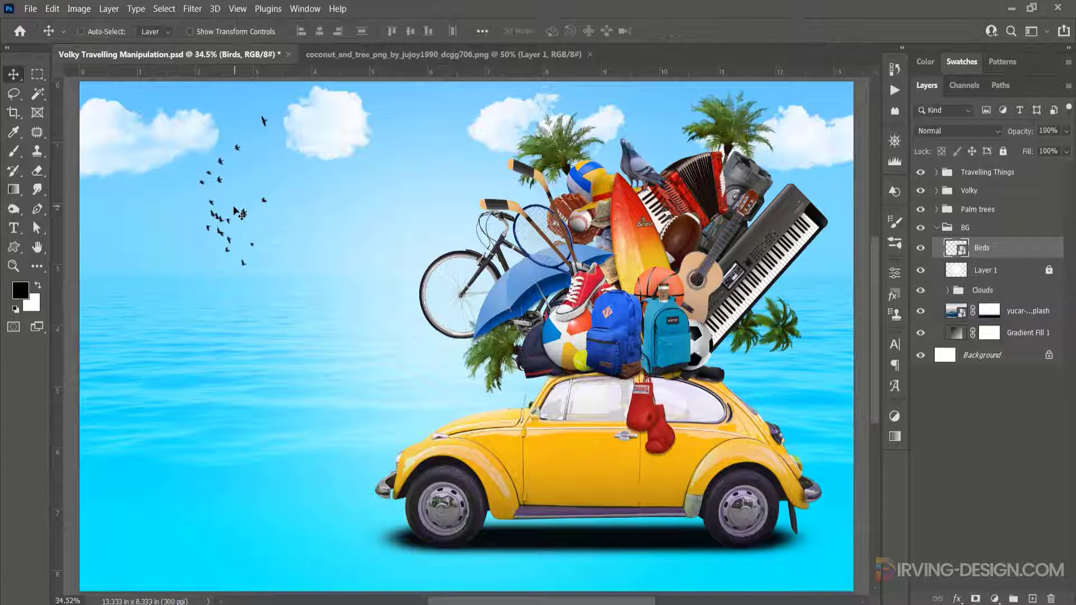
drag(238, 209, 237, 201)
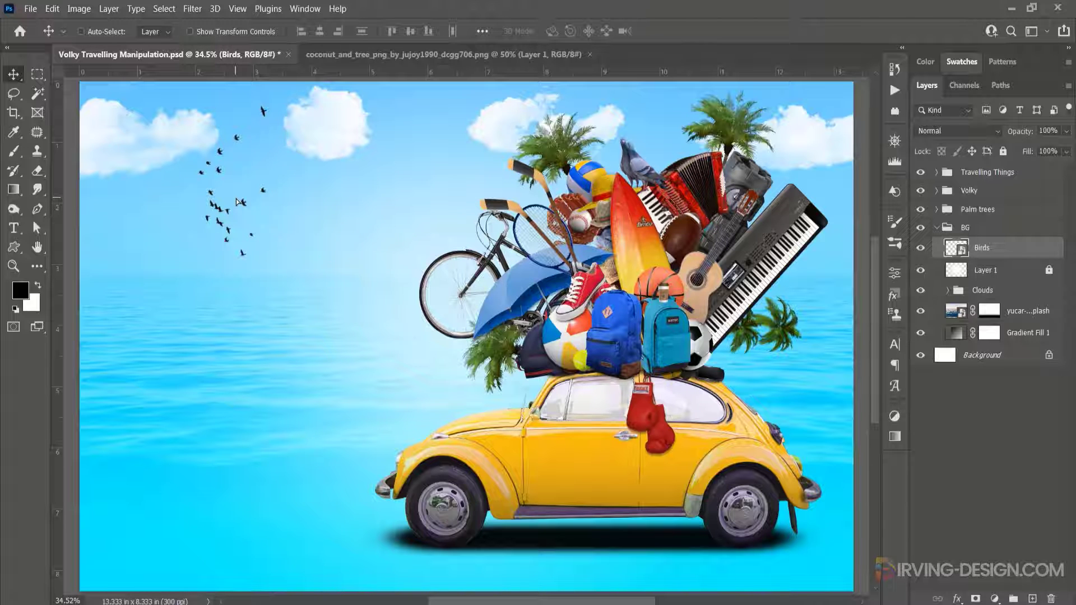
- Add a top gradient fill layer using the Orange_01 preset and set its blend mode to Soft Light
click(937, 228)
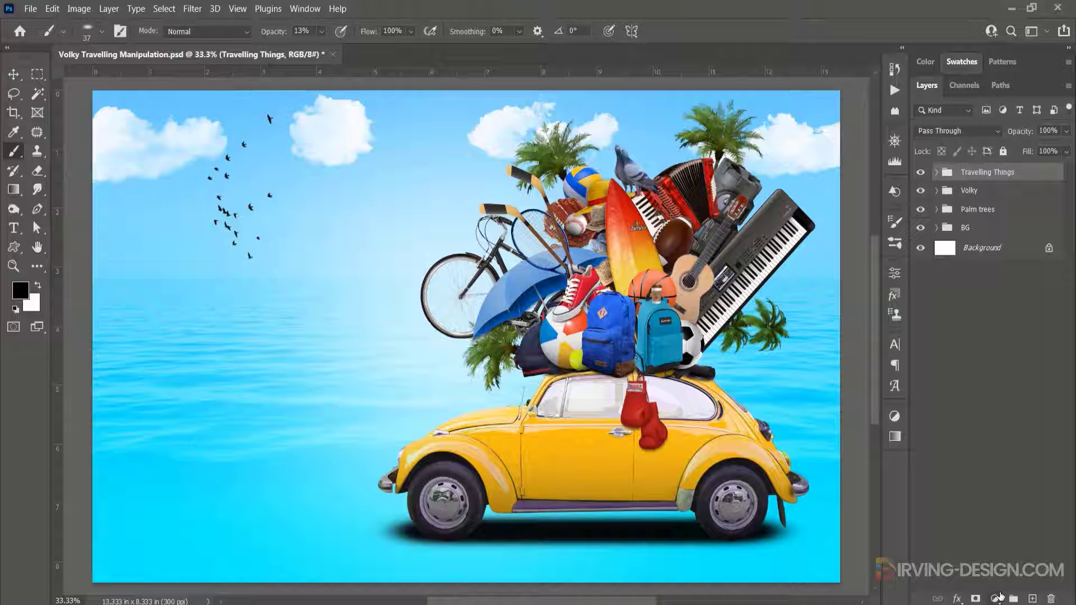
click(997, 598)
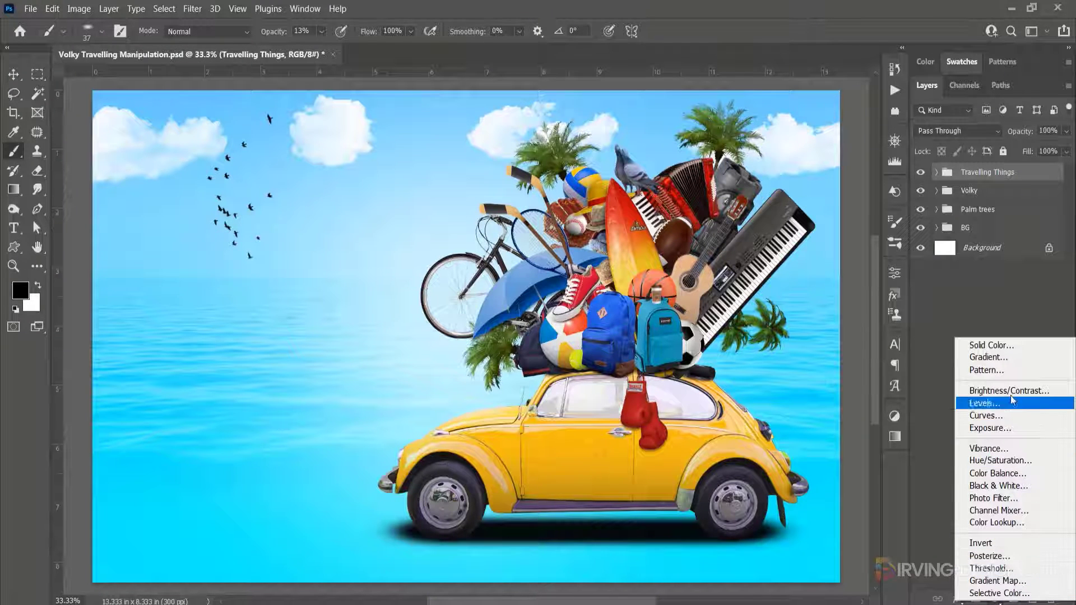
click(1007, 357)
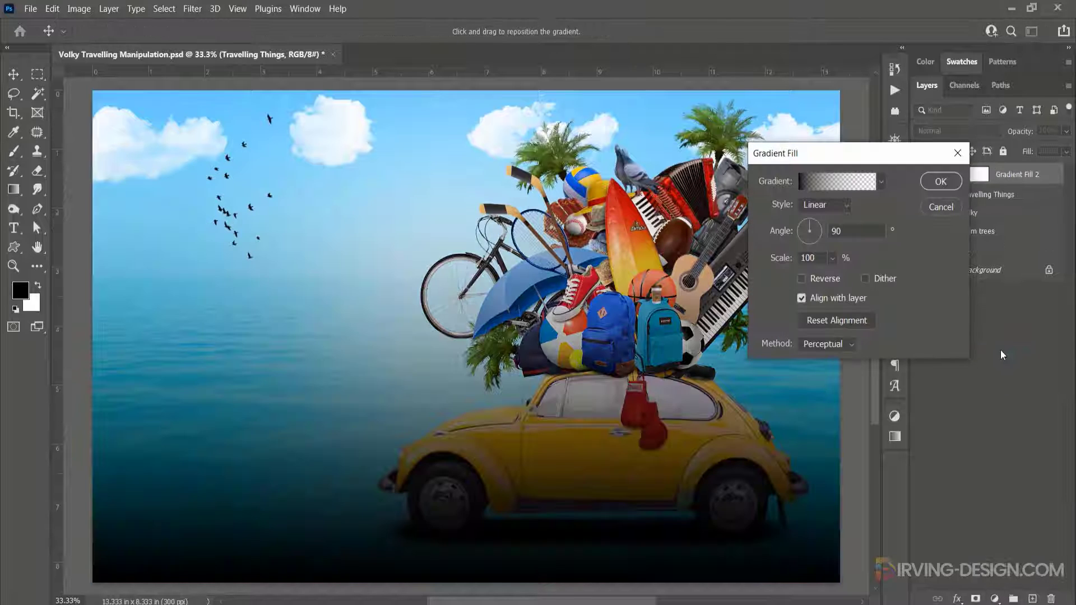
click(815, 183)
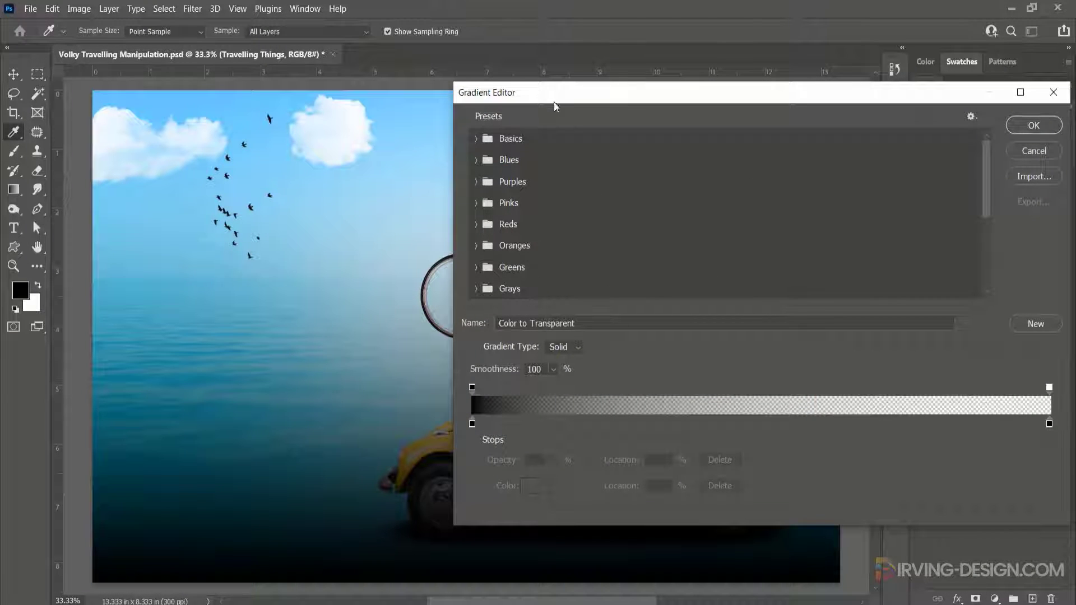
drag(555, 107, 569, 78)
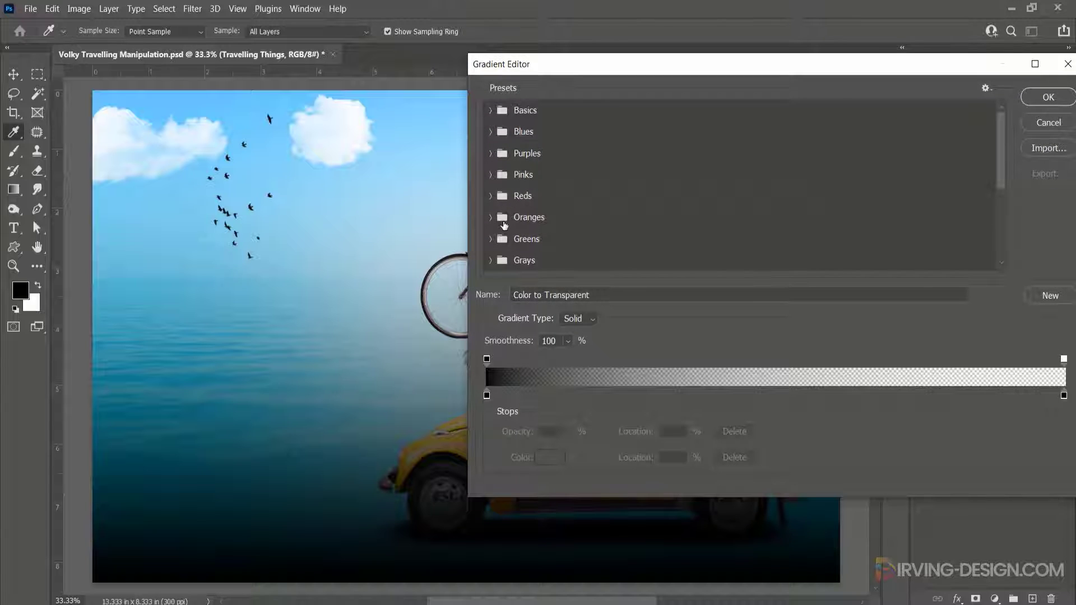
scroll(503, 222, down, 1)
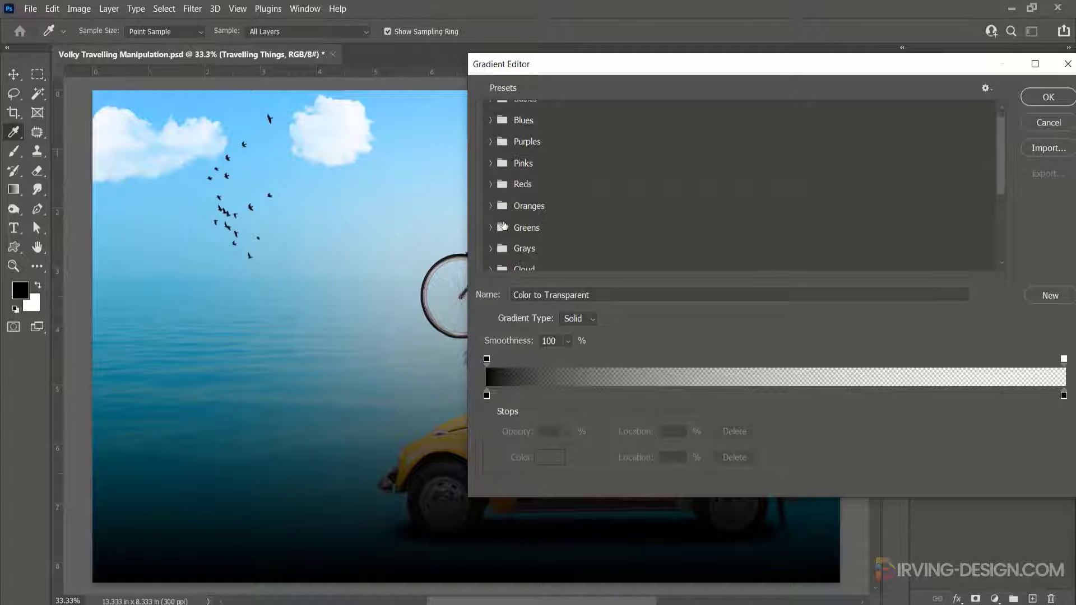
click(491, 195)
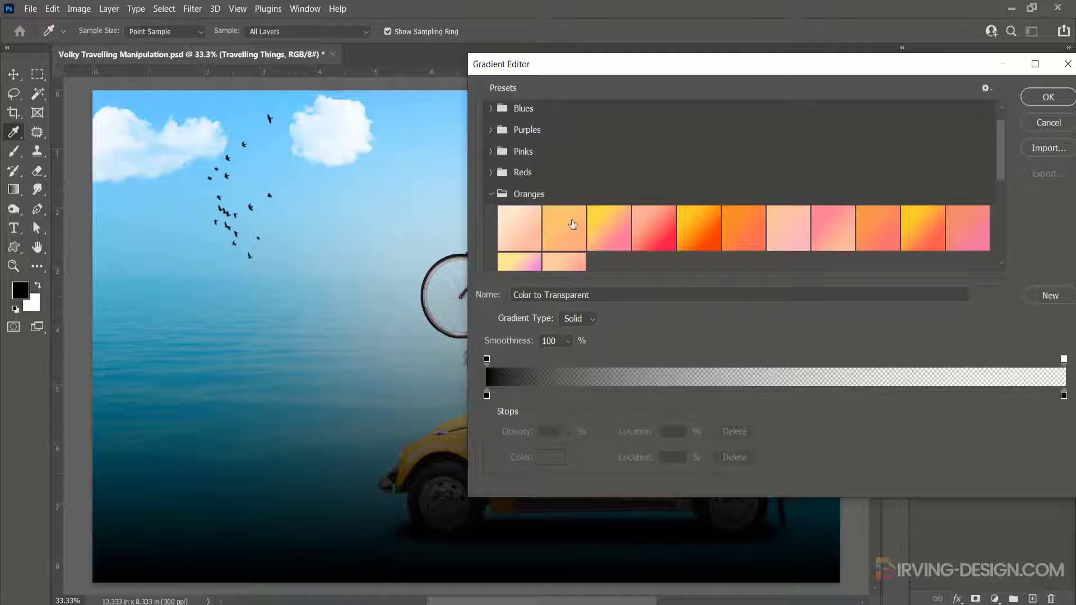
scroll(573, 224, down, 1)
click(525, 202)
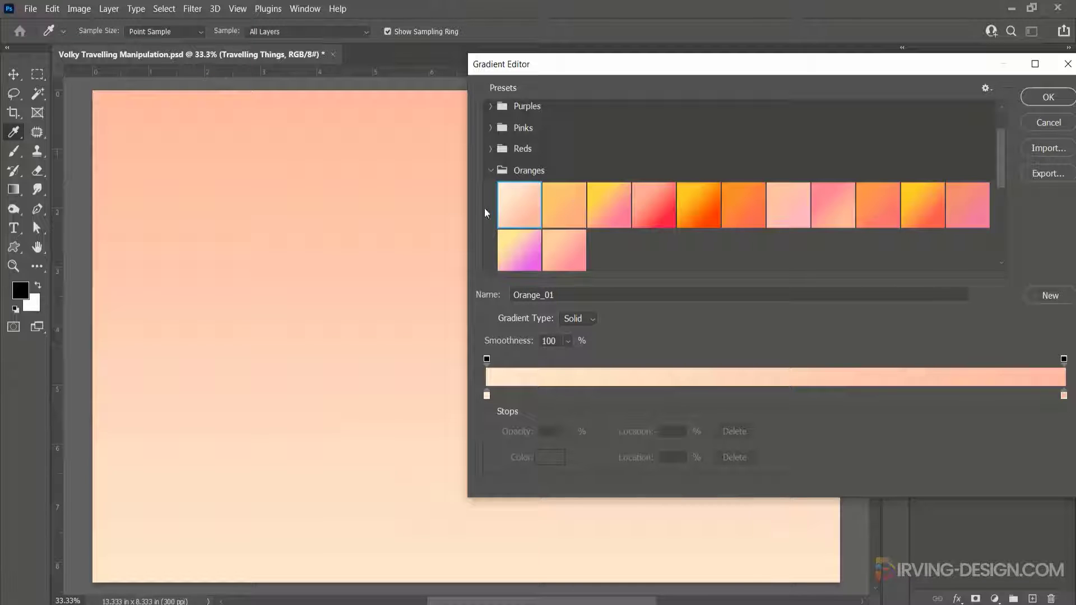
click(1030, 97)
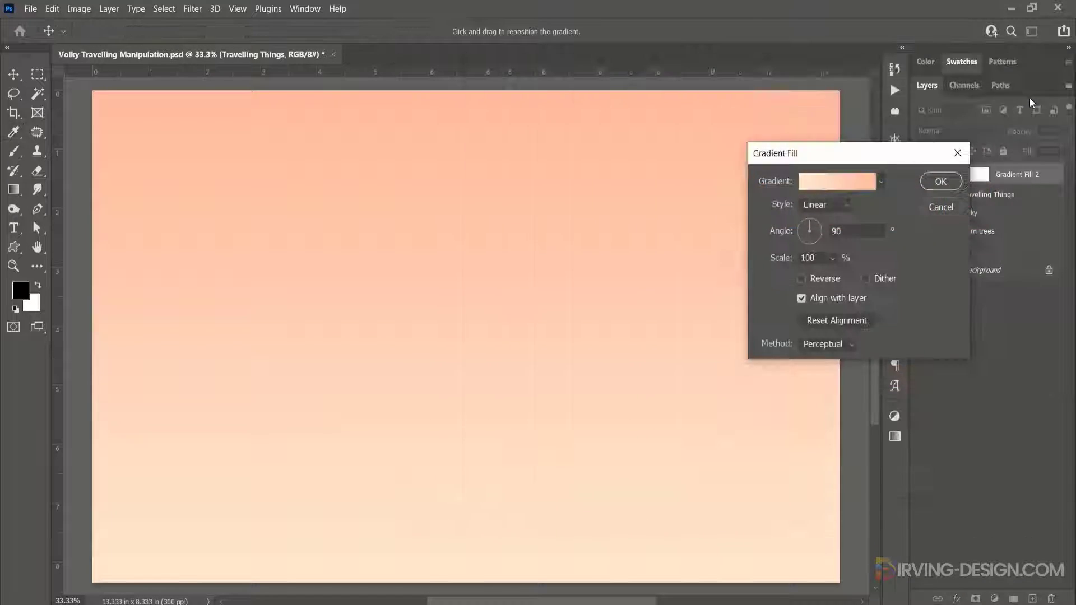
click(943, 182)
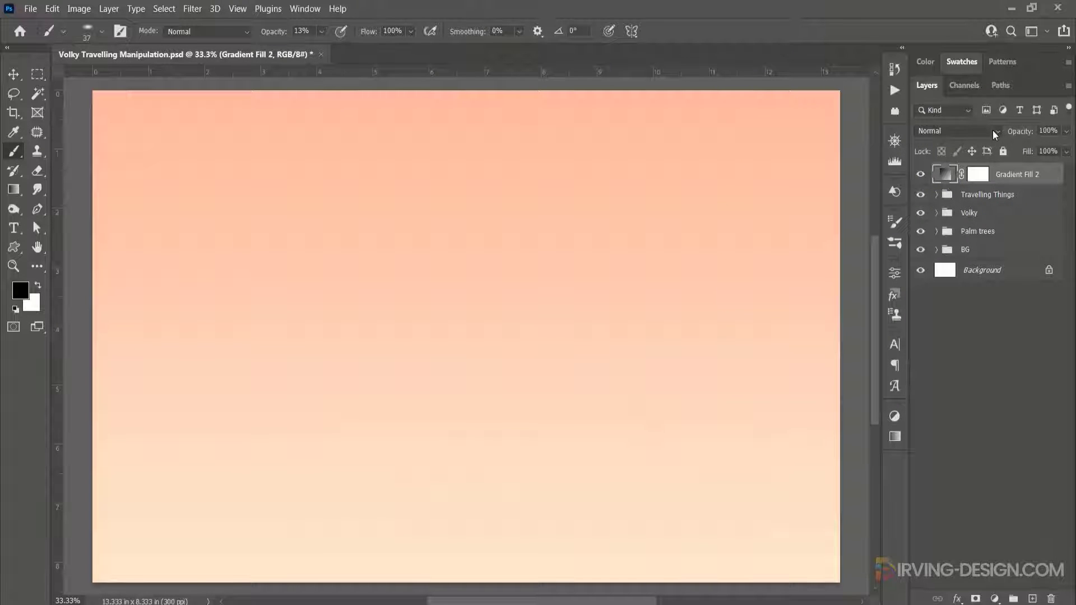
click(993, 130)
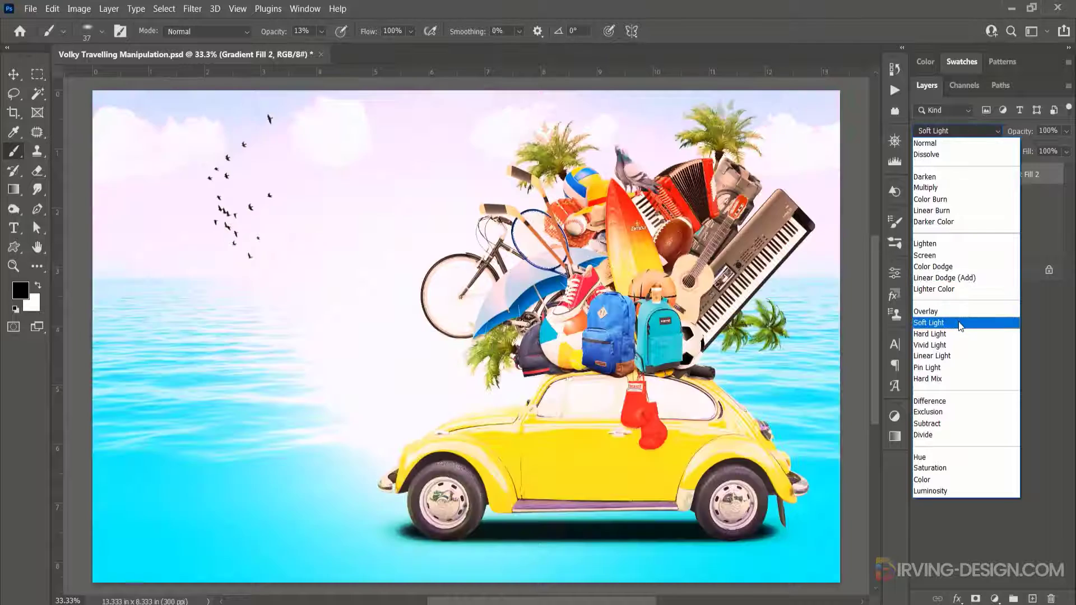
click(959, 323)
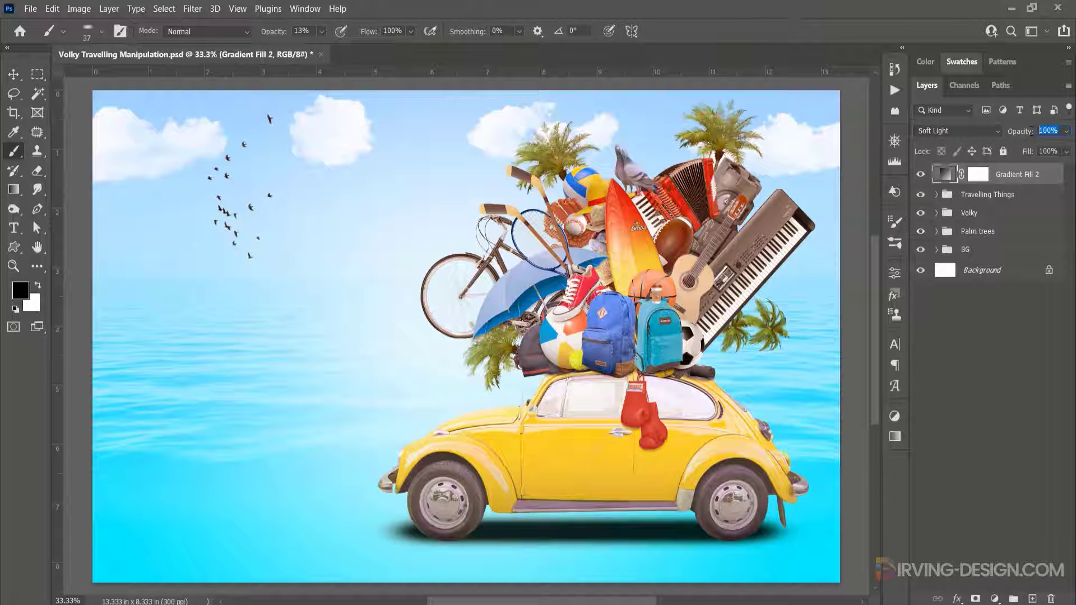
- Set the gradient fill layer's opacity to 50% and toggle its visibility to compare the effect
text(50)
key(Return)
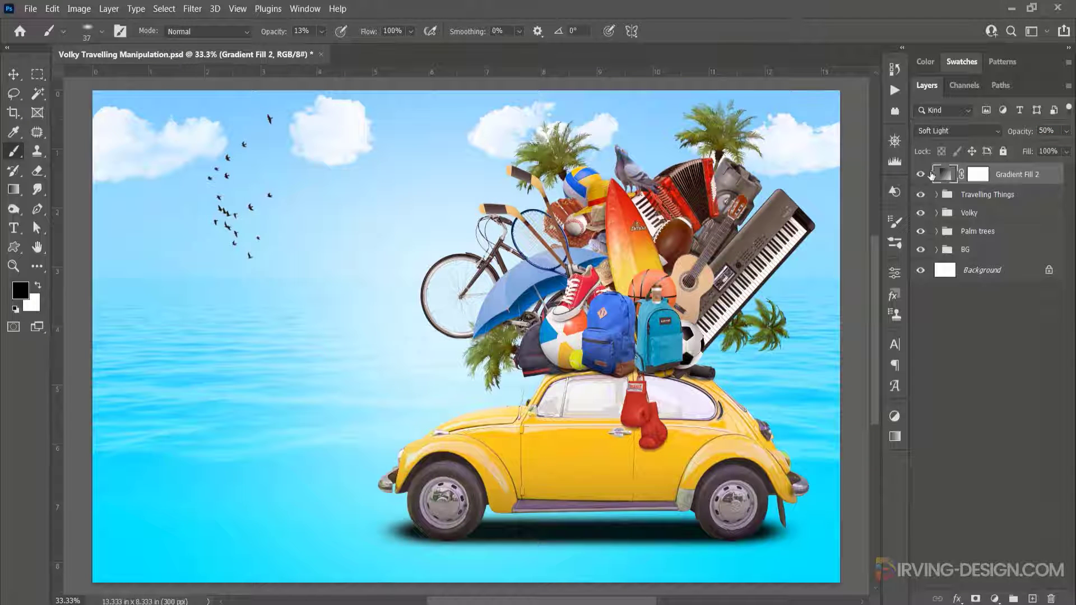
click(920, 174)
click(920, 175)
- Add a Color Lookup adjustment layer using the FuturisticBleak.3DL 3DLUT file
click(995, 599)
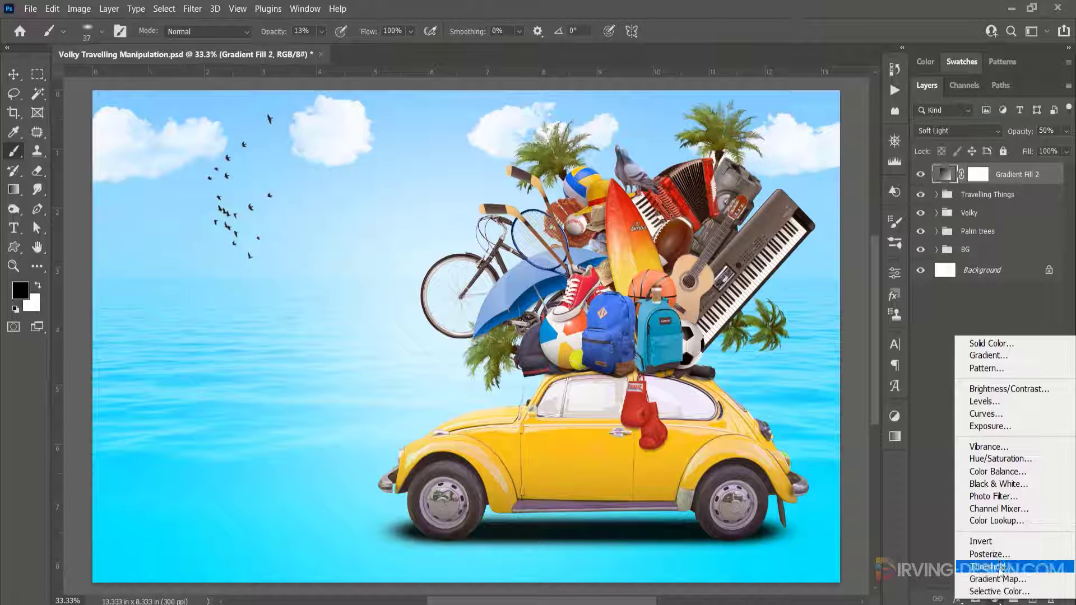
click(1006, 524)
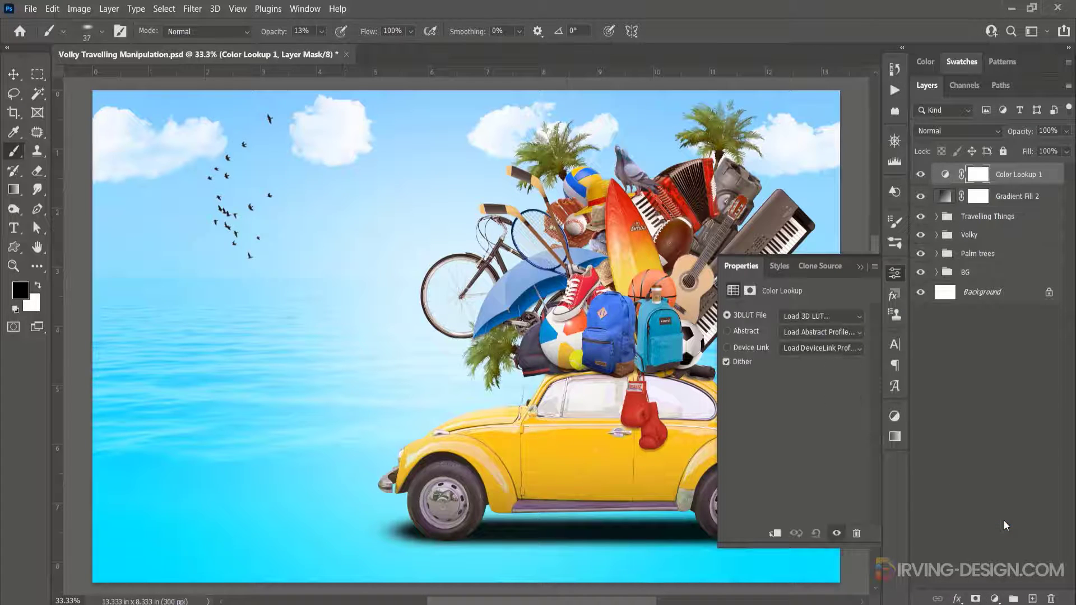
click(834, 317)
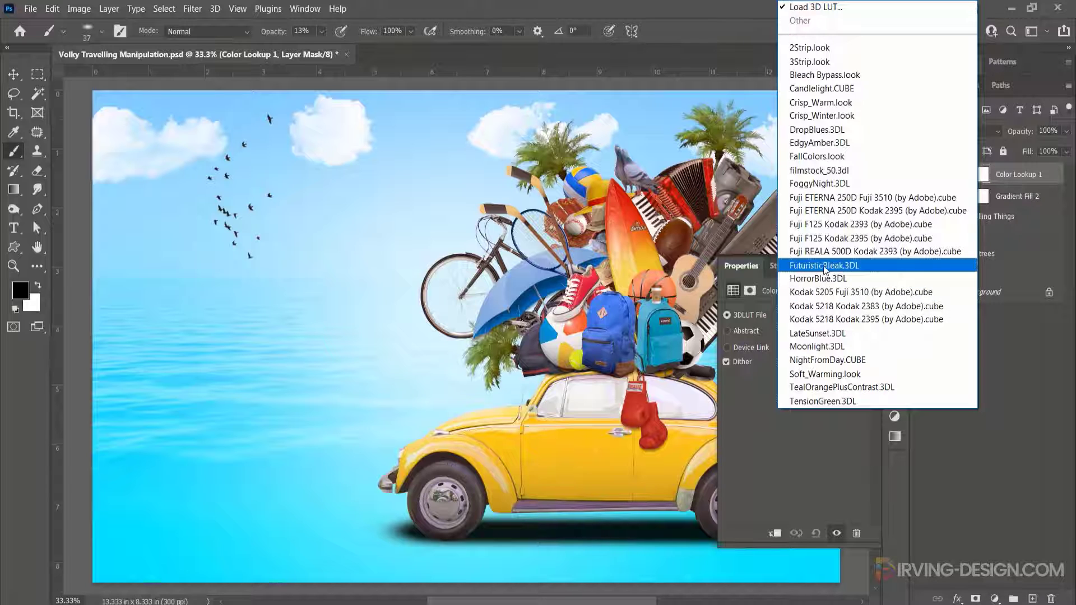
click(837, 266)
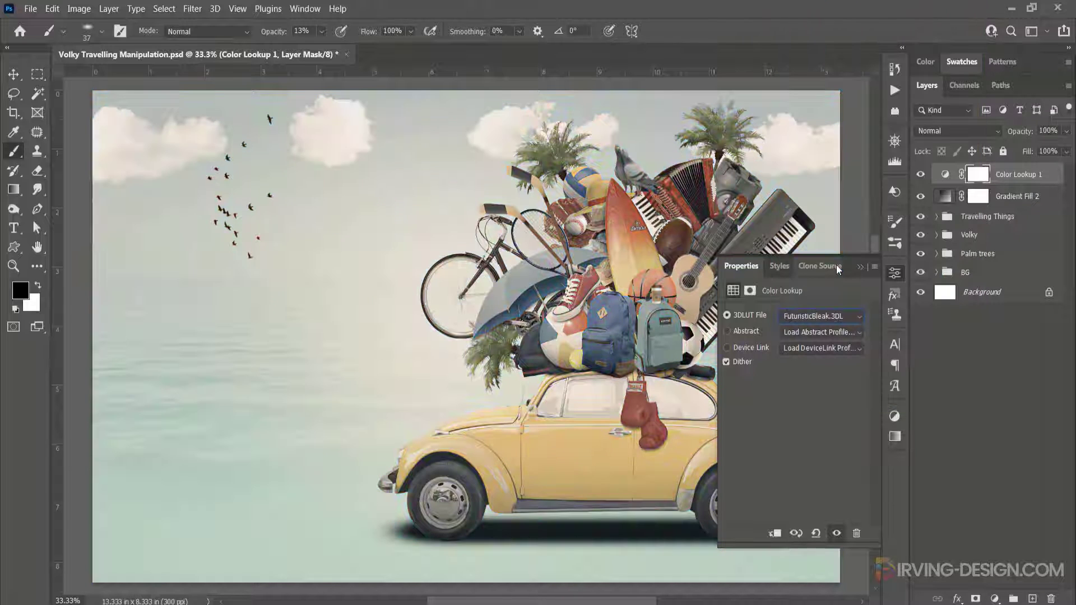
click(857, 267)
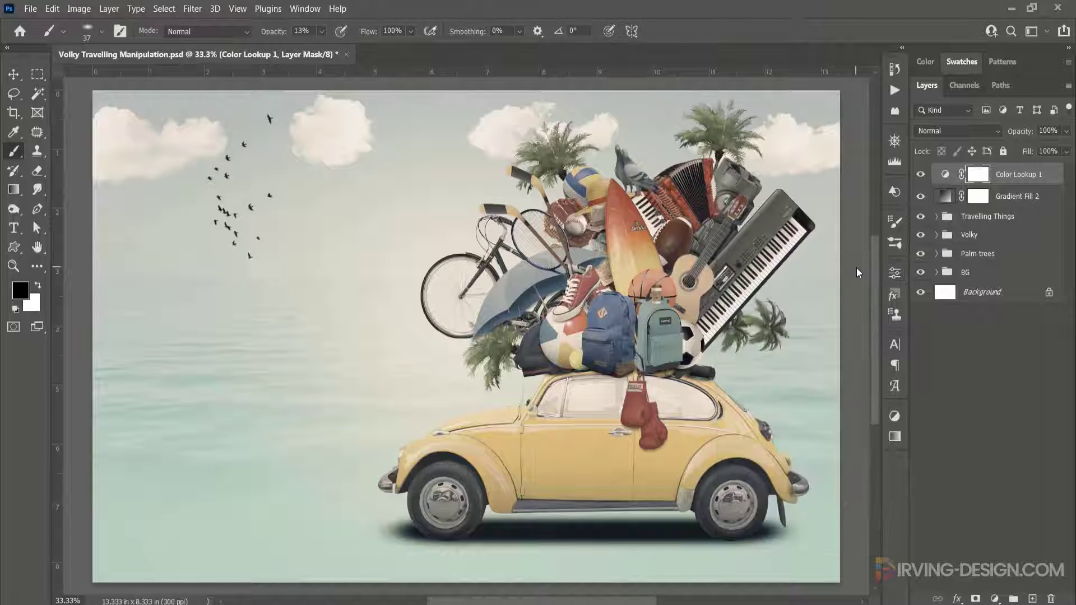
- Set the Color Lookup layer's opacity to 50%
click(945, 174)
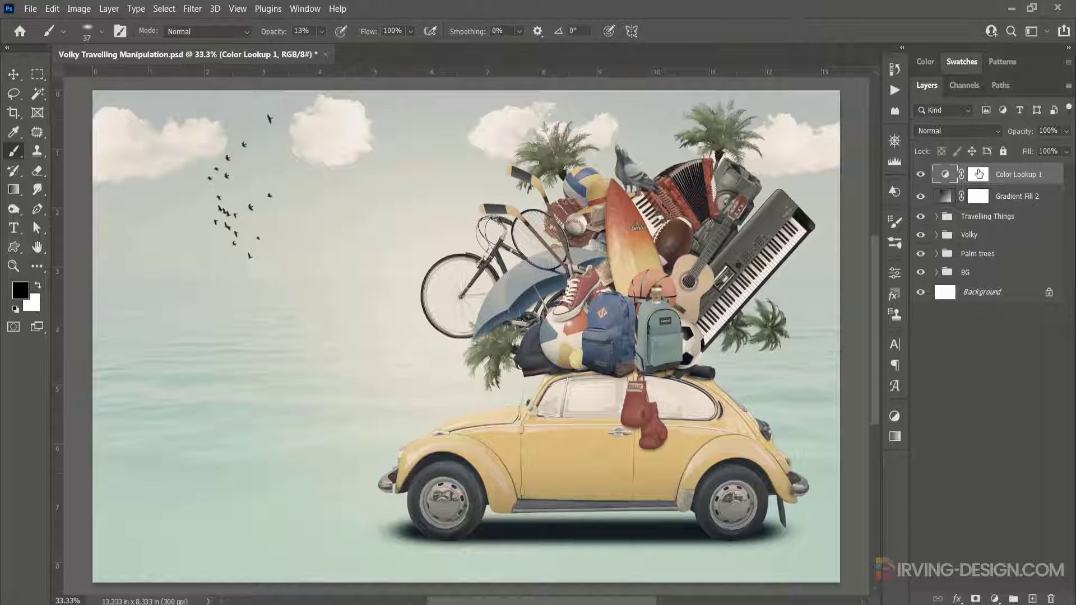
click(1066, 131)
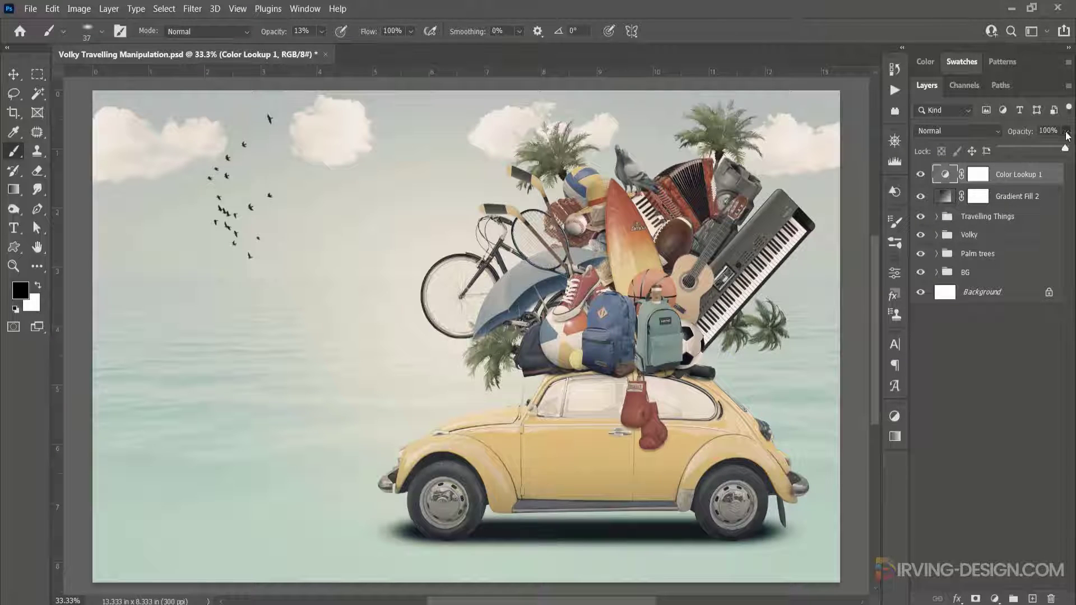
click(1041, 132)
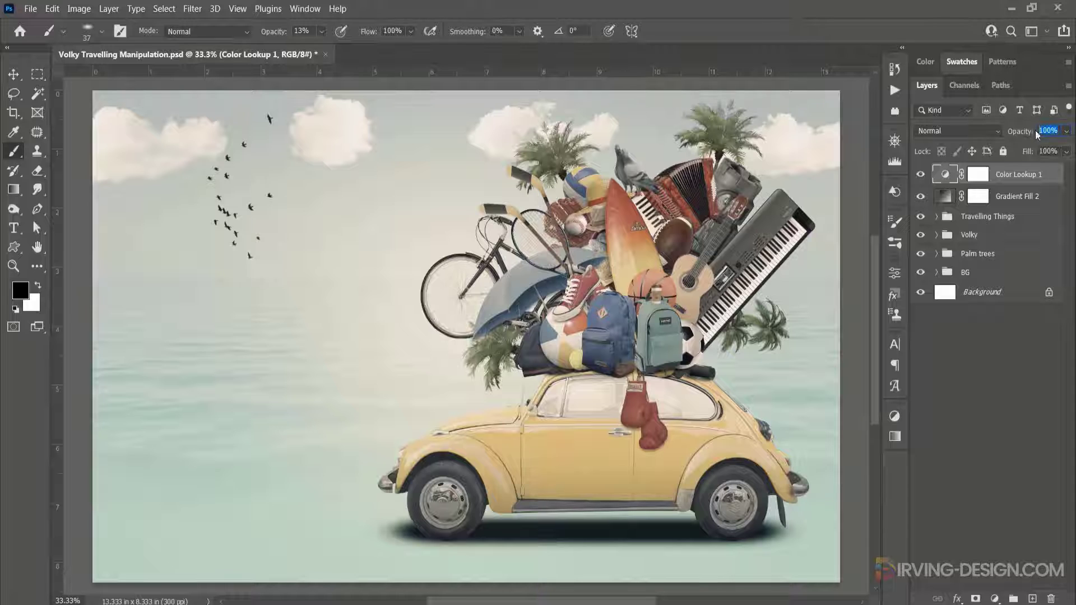
text(50)
key(Return)
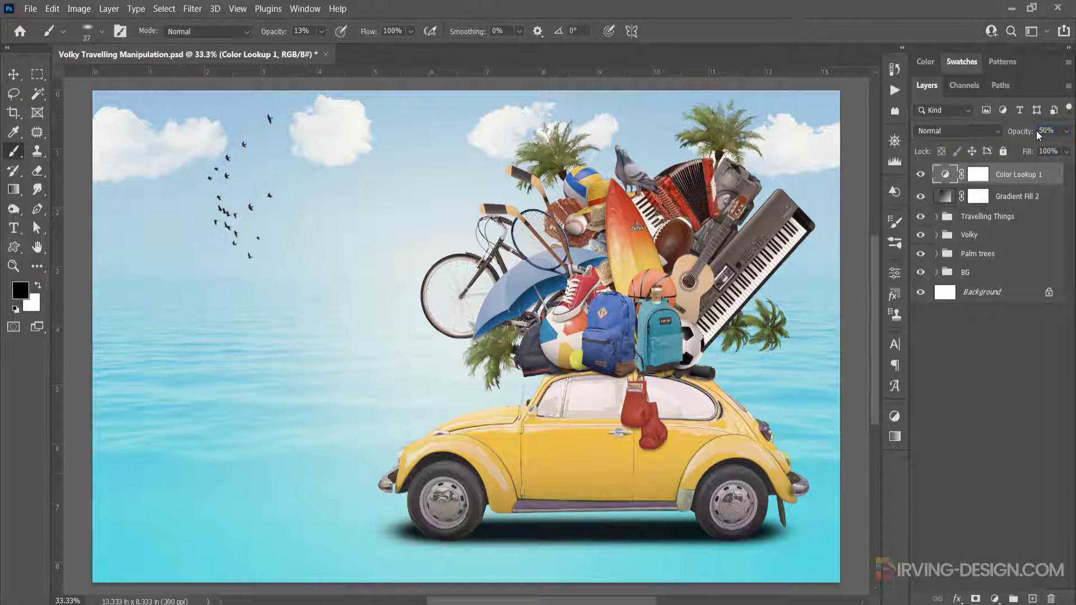
- Group the Color Lookup and gradient fill layers together and name the group Color Adjustments
shift+click(947, 197)
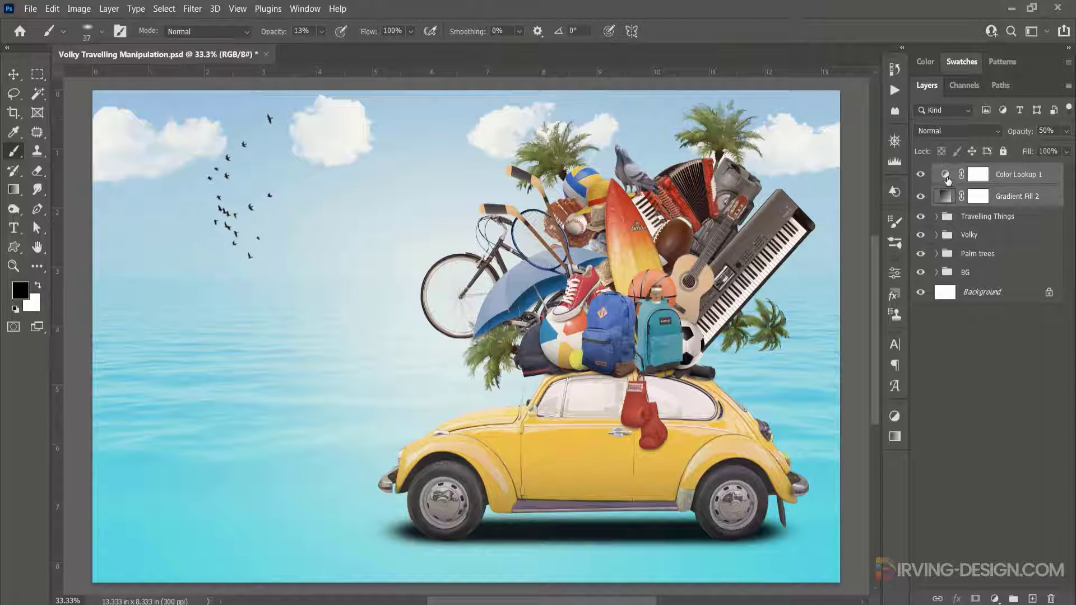
drag(998, 180, 1013, 598)
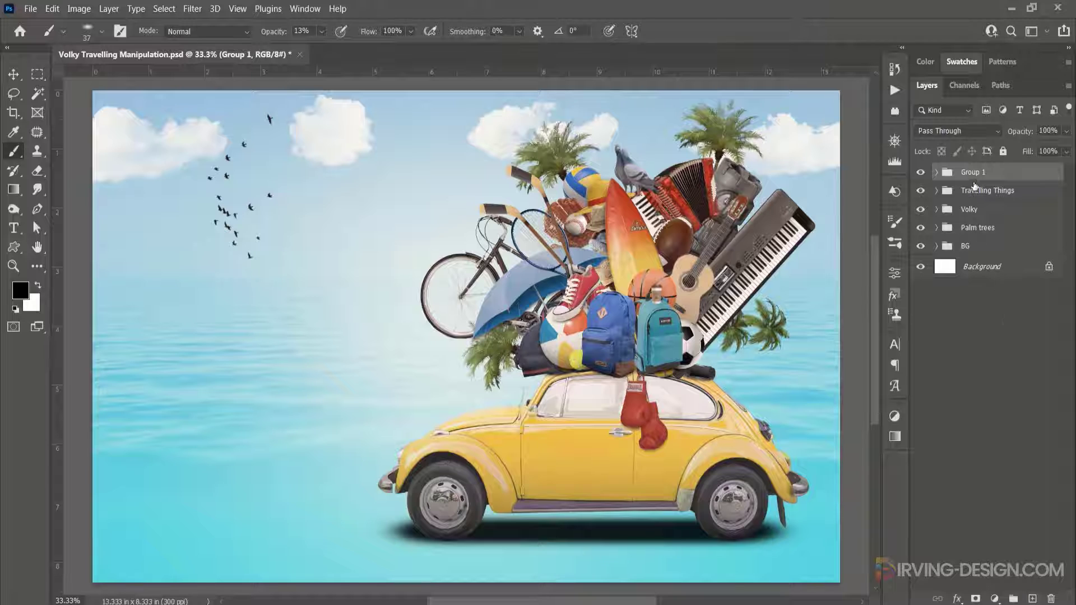
double_click(974, 172)
text(Color A)
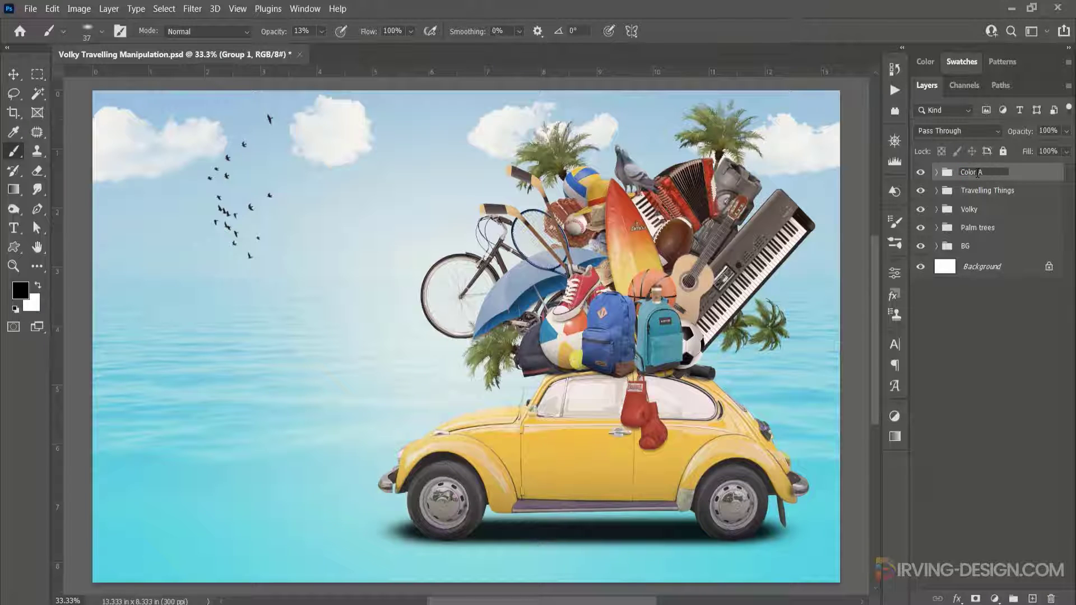
text(djustments)
key(Return)
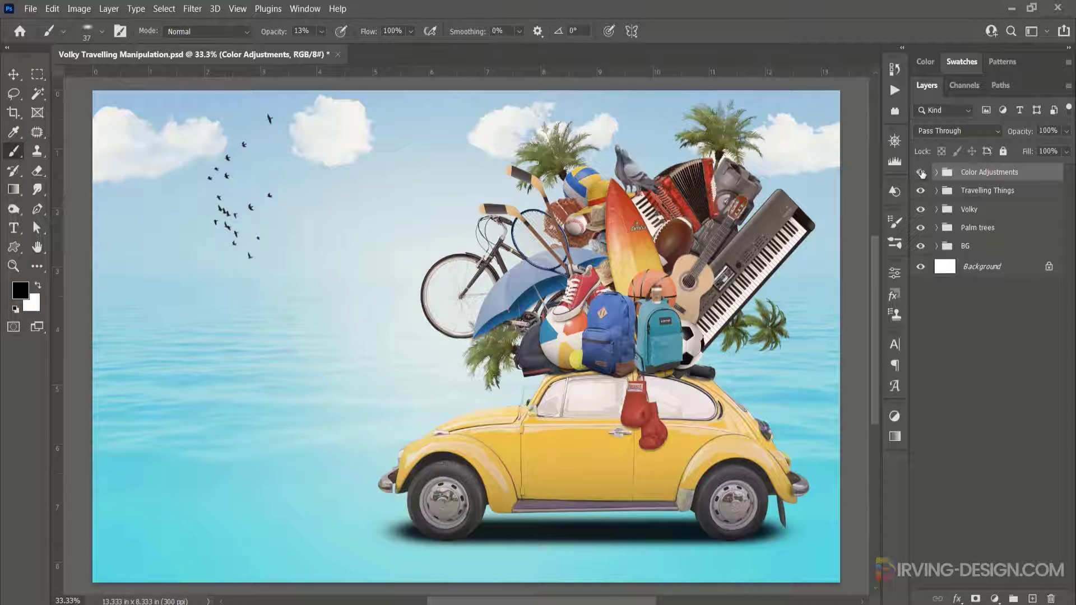
- Toggle the Color Adjustments group's visibility to compare the image with and without the grade
click(921, 172)
click(921, 173)
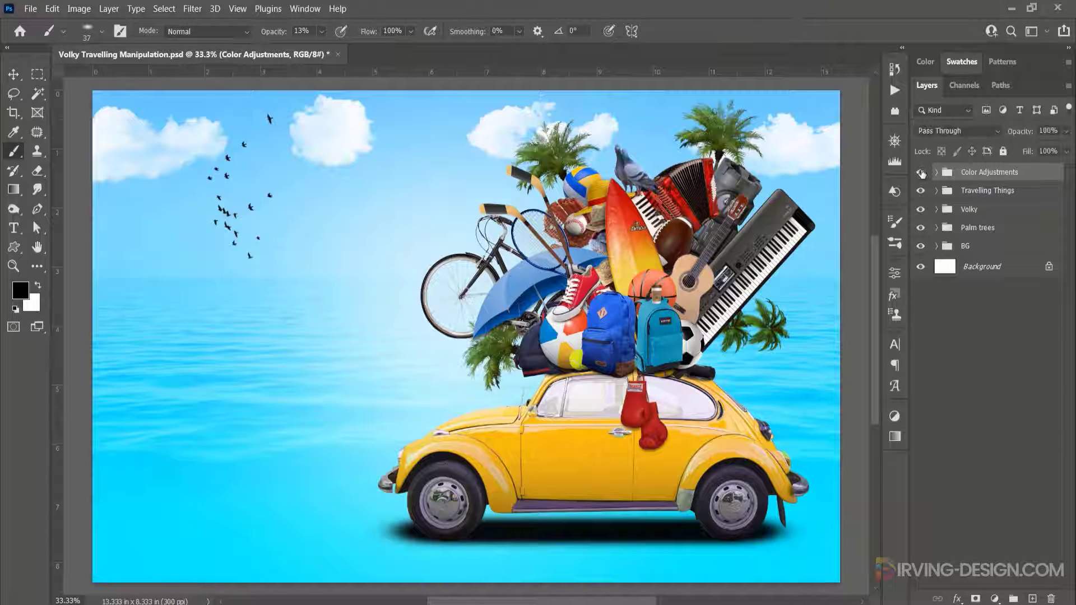
click(920, 173)
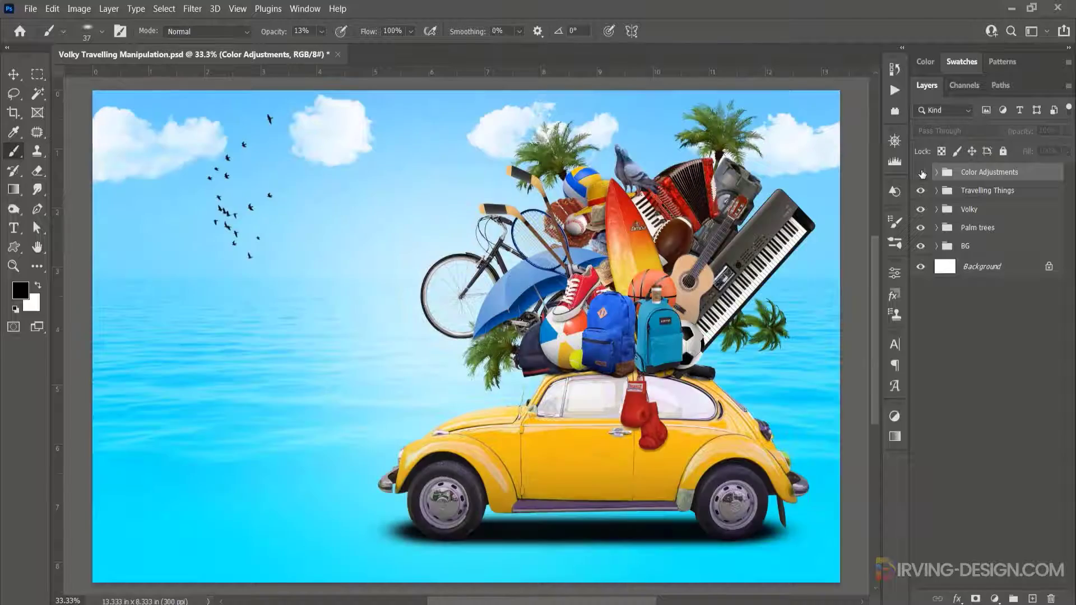
click(920, 173)
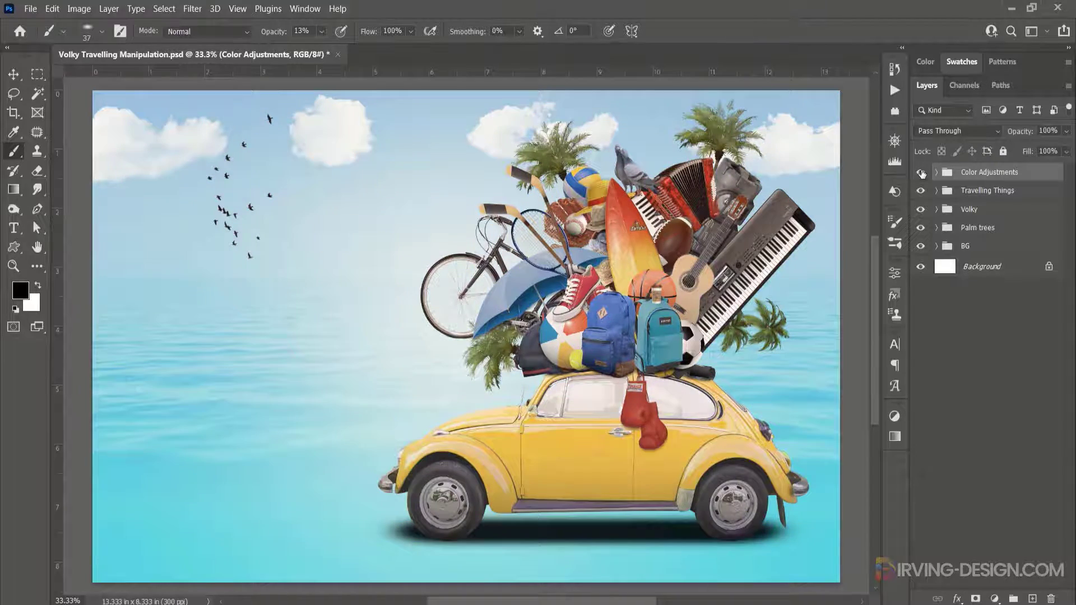